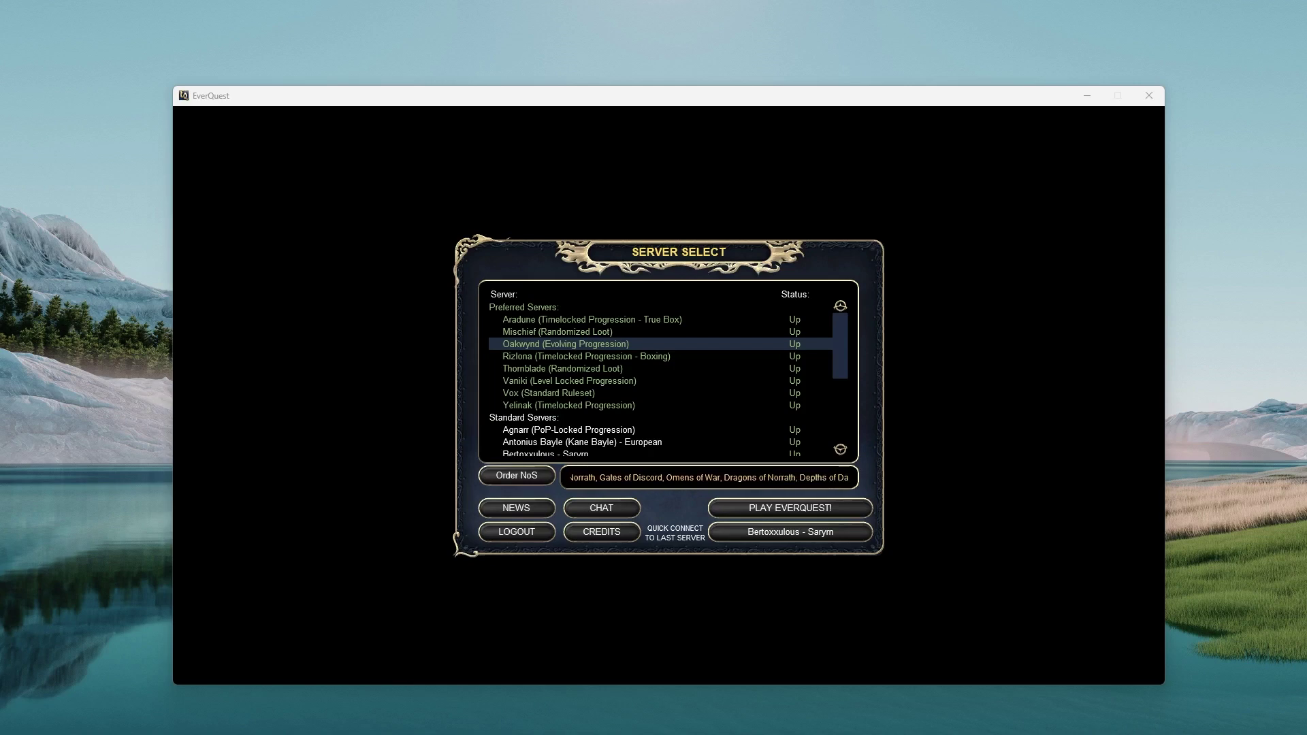
# Switch to the RedGuides community site in a maximized browser window and open the MacroQuest & Other Apps forum
pyautogui.click(516, 354)
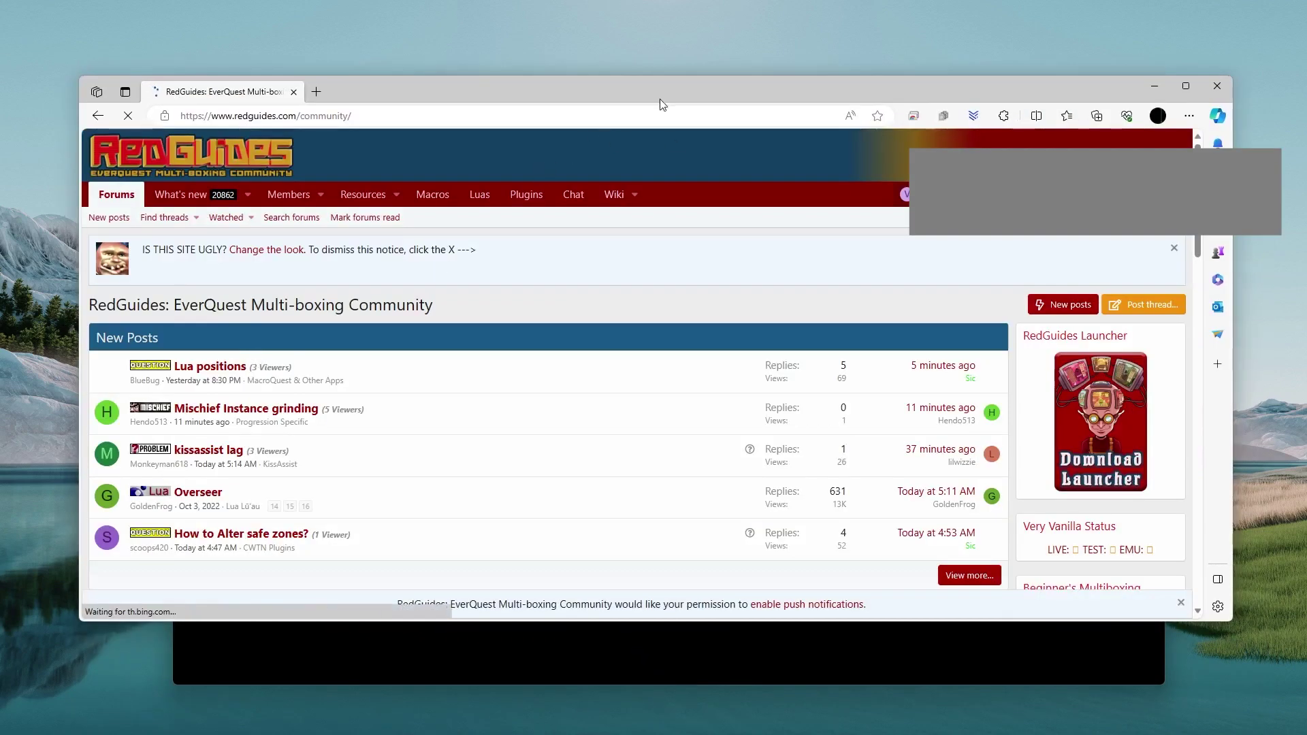
pyautogui.doubleClick(655, 94)
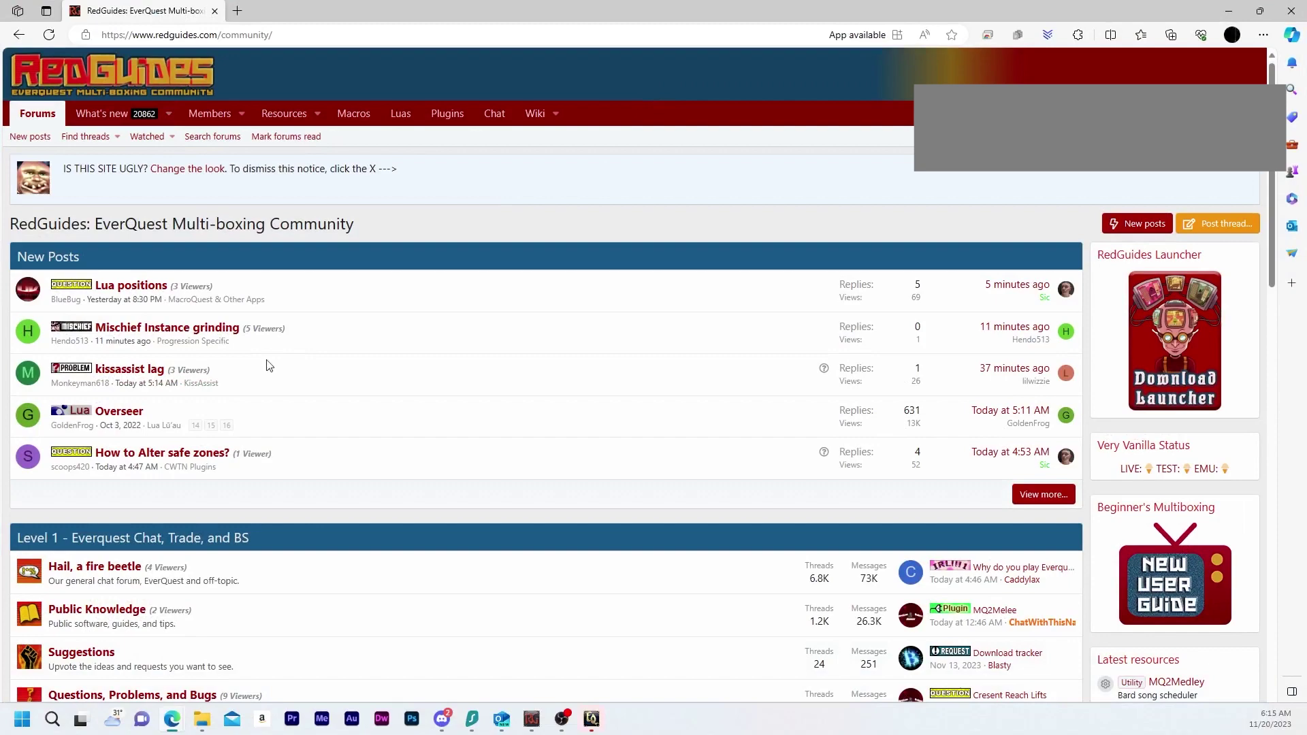
pyautogui.scroll(-7, 285, 331)
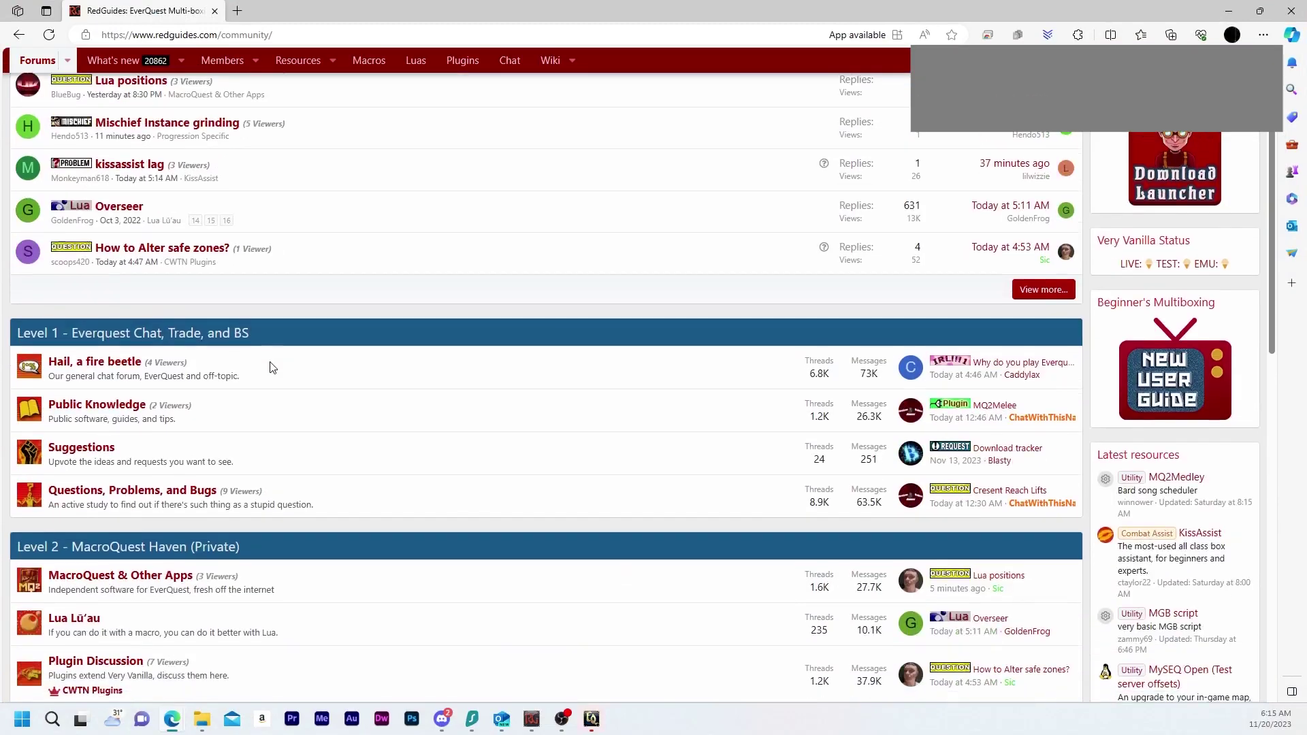
pyautogui.scroll(-3, 239, 376)
pyautogui.scroll(4, 235, 374)
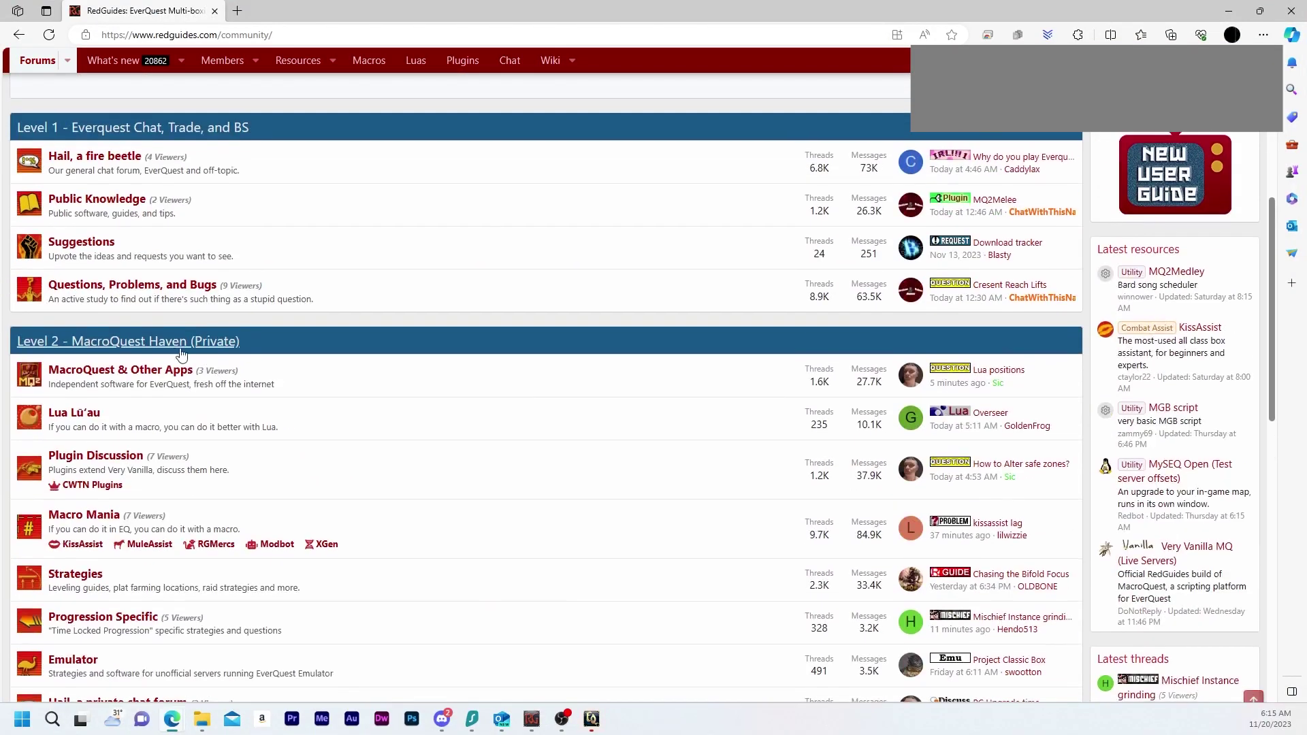
pyautogui.click(171, 371)
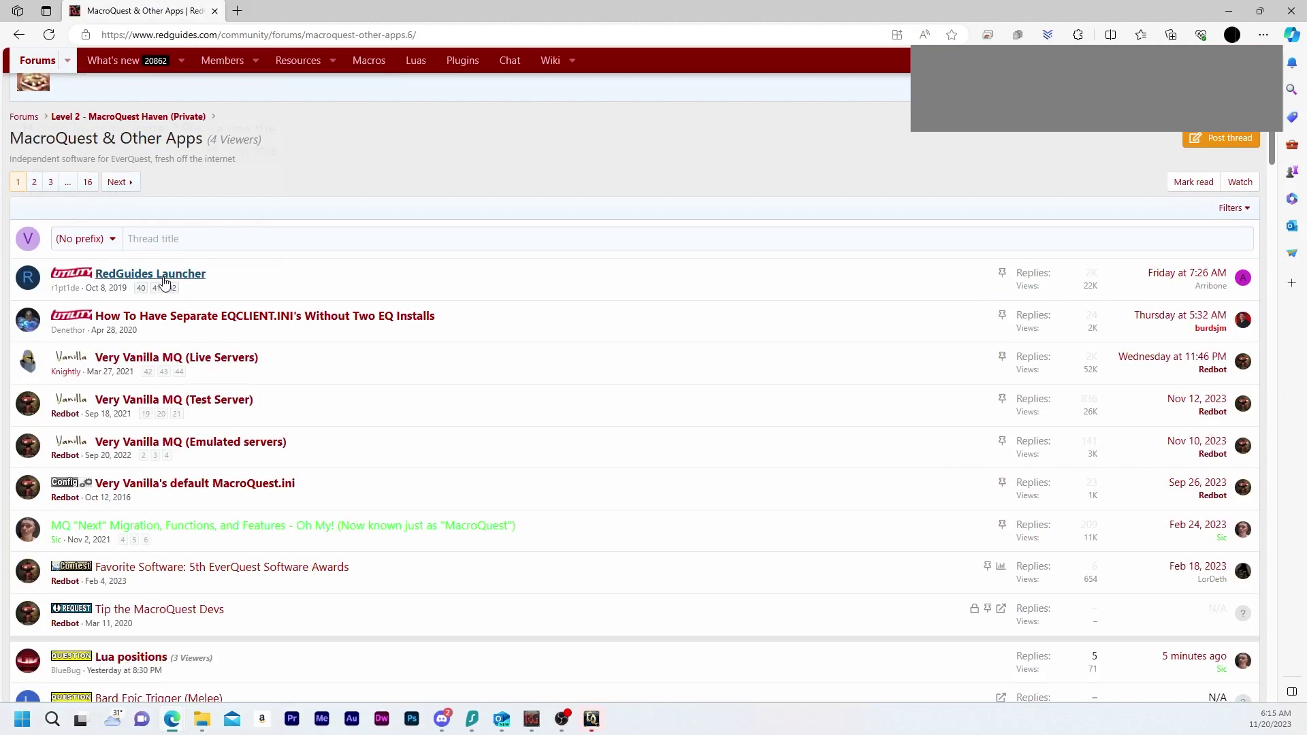
pyautogui.moveTo(164, 281)
pyautogui.scroll(2, 131, 192)
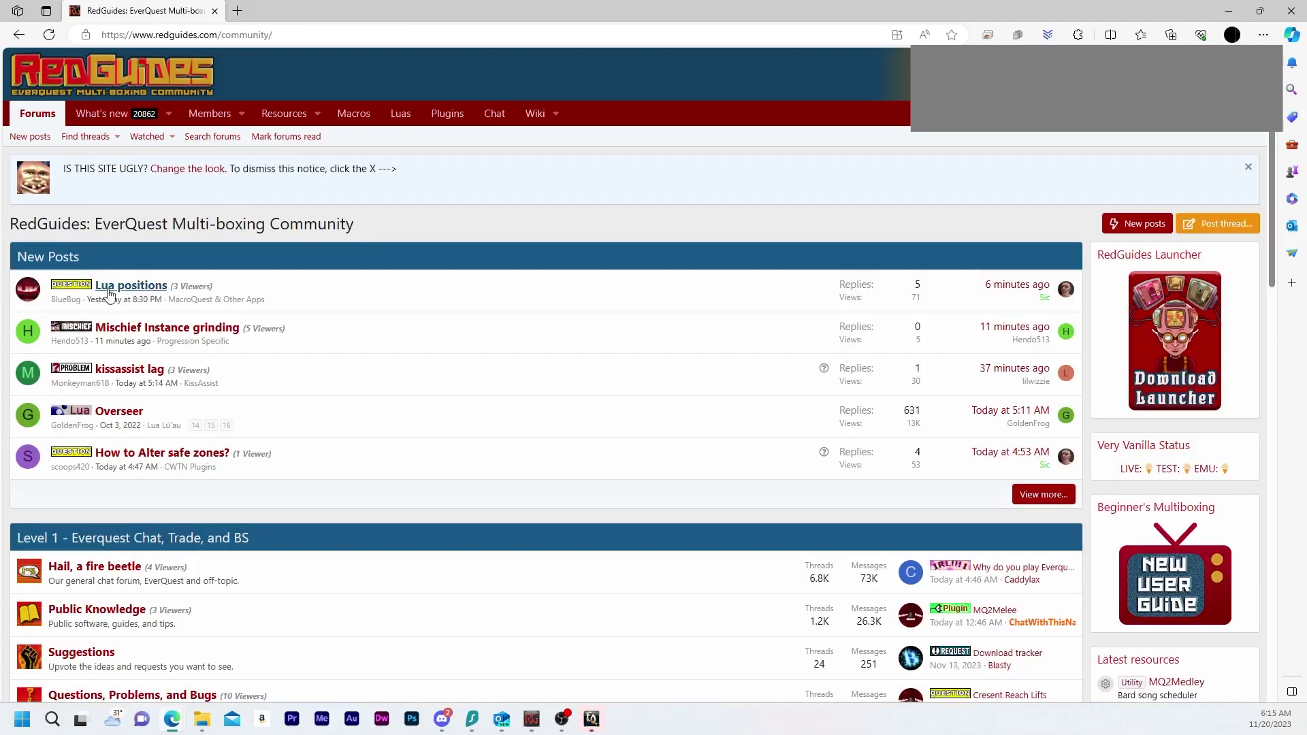
# Open the Private Apps & Software (Level 2+) resource category and locate the RedGuides Launcher entry
pyautogui.hotkey('alt', 'Left')
pyautogui.click(96, 364)
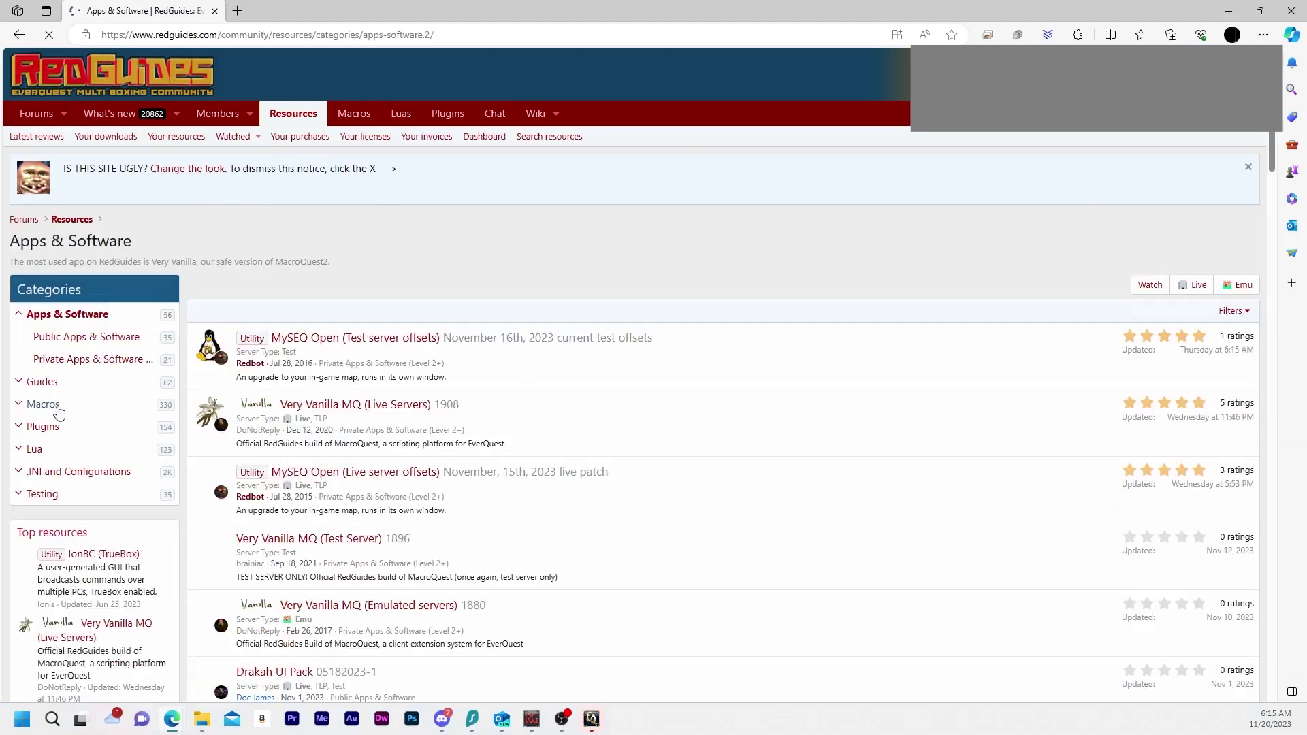
pyautogui.click(64, 335)
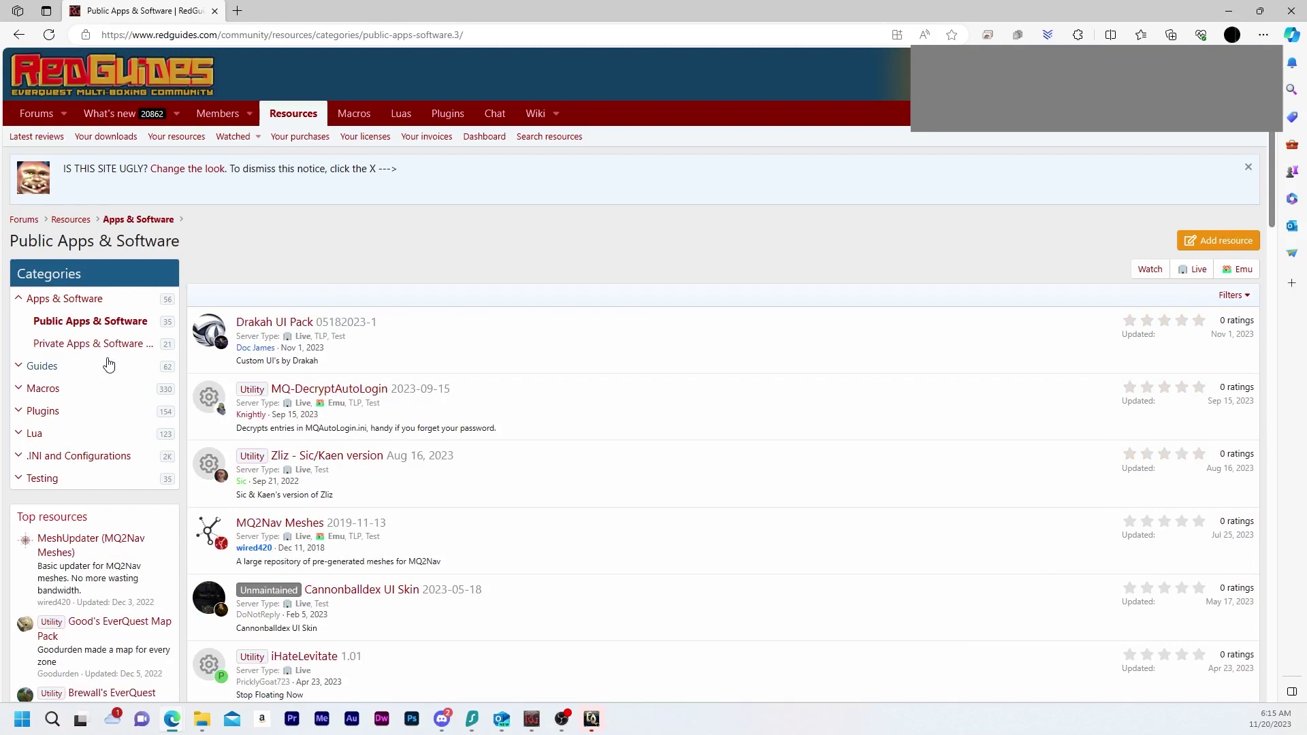
pyautogui.click(101, 344)
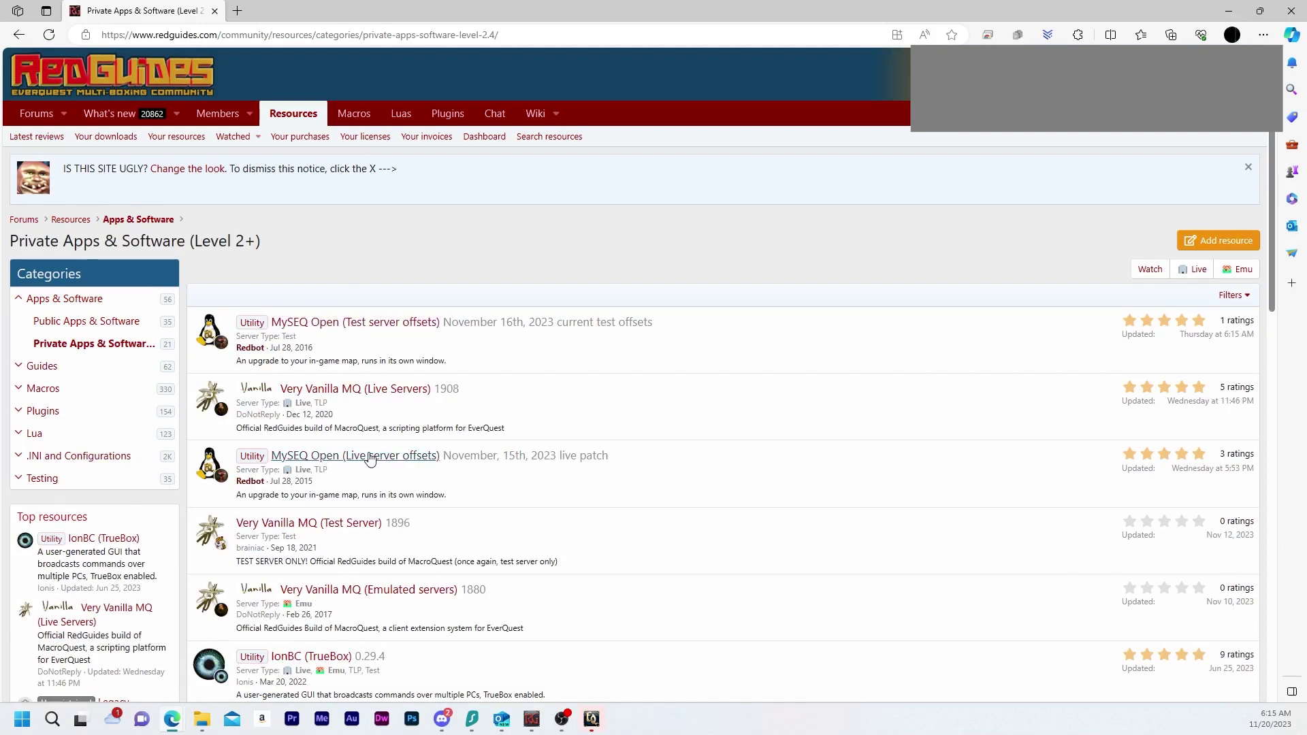
pyautogui.scroll(-2, 370, 460)
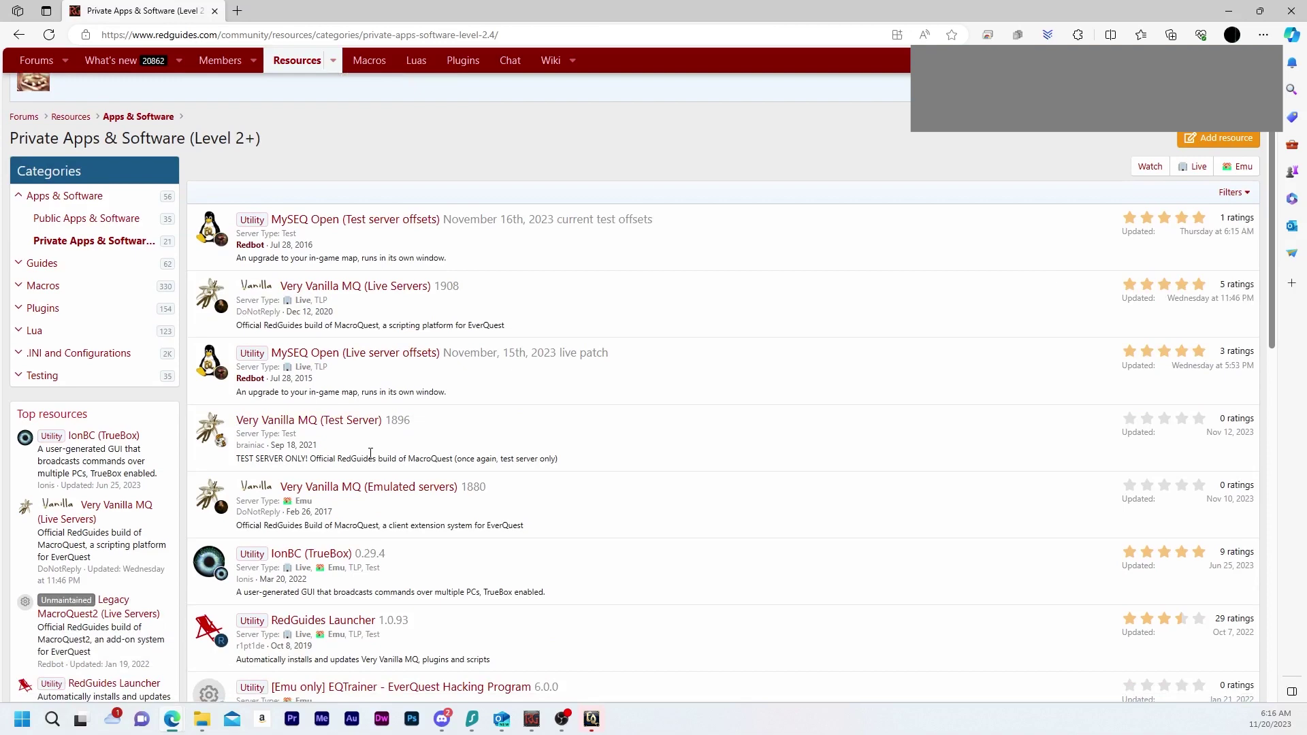
pyautogui.scroll(-3, 371, 453)
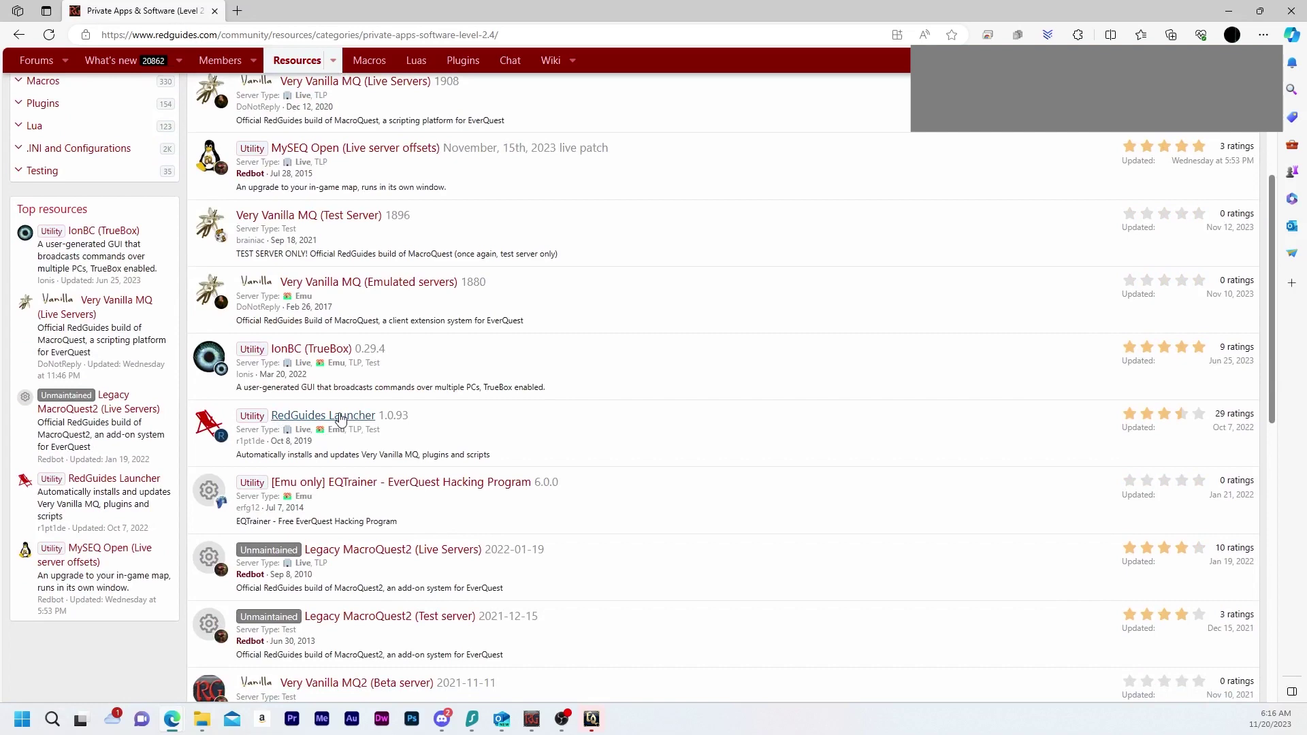
# Switch to the RedGuides Launcher and update the Very Vanilla build for MacroQuest - Live
pyautogui.click(533, 723)
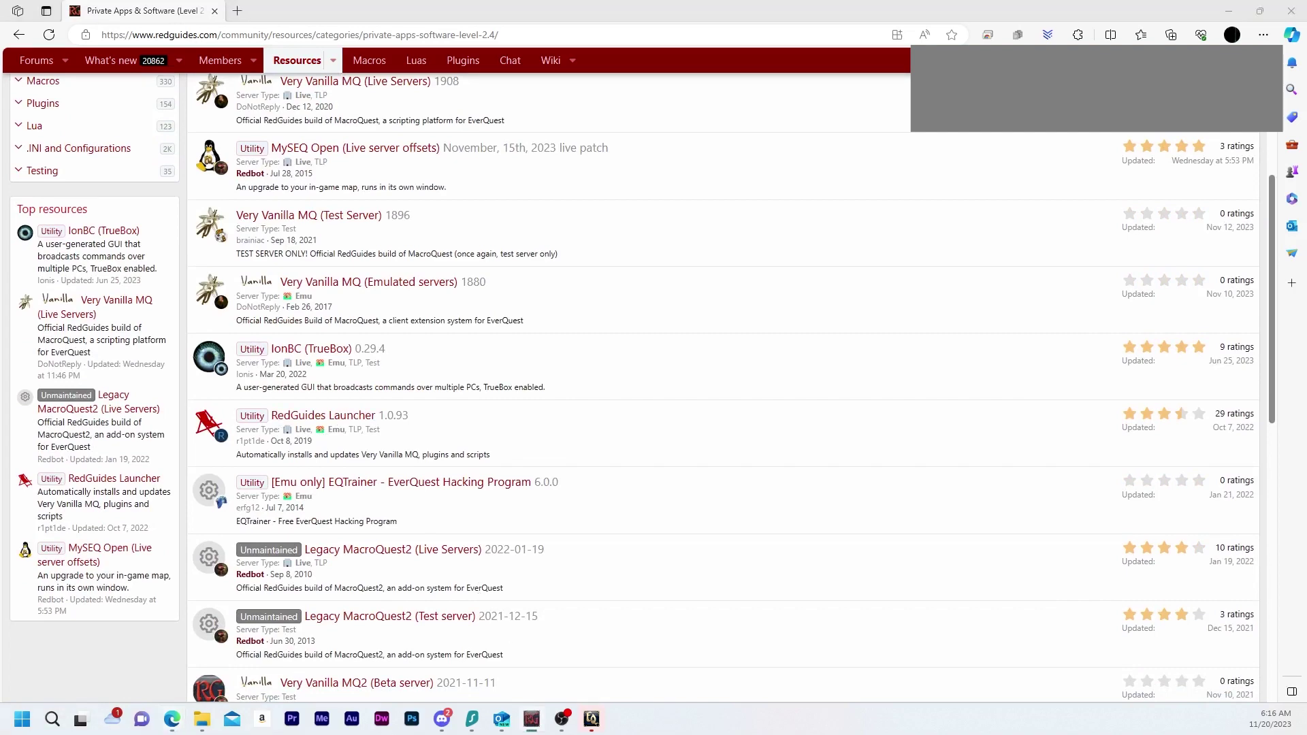
pyautogui.click(461, 337)
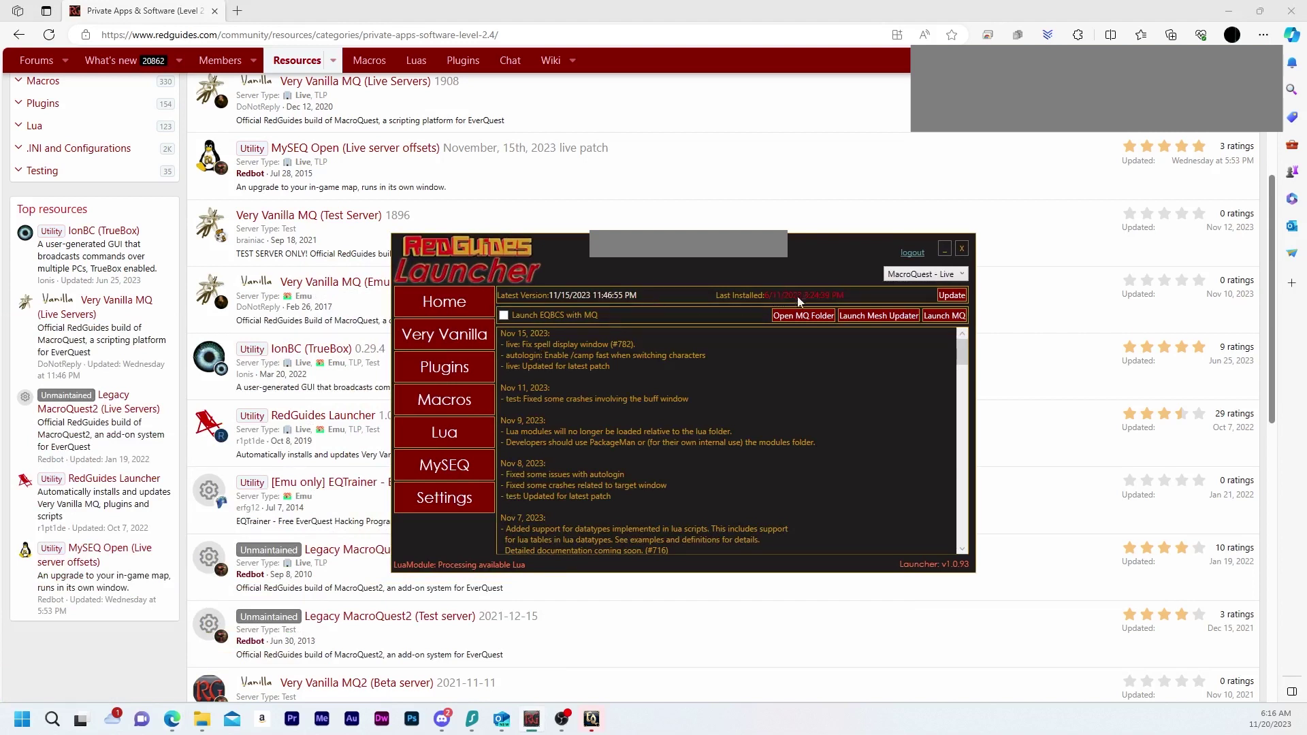
pyautogui.click(956, 296)
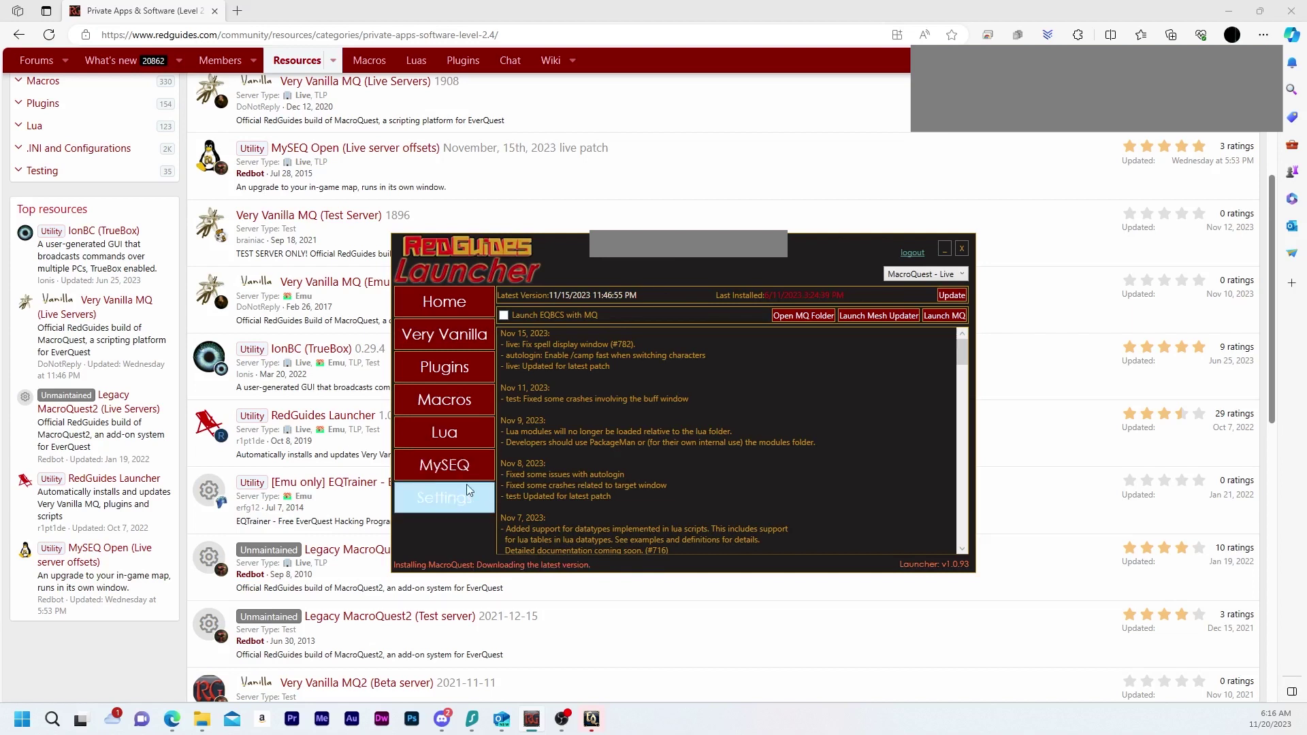
# Reinstall the MySEQ main application and maps, update its INI file, and check their install dates
pyautogui.click(448, 478)
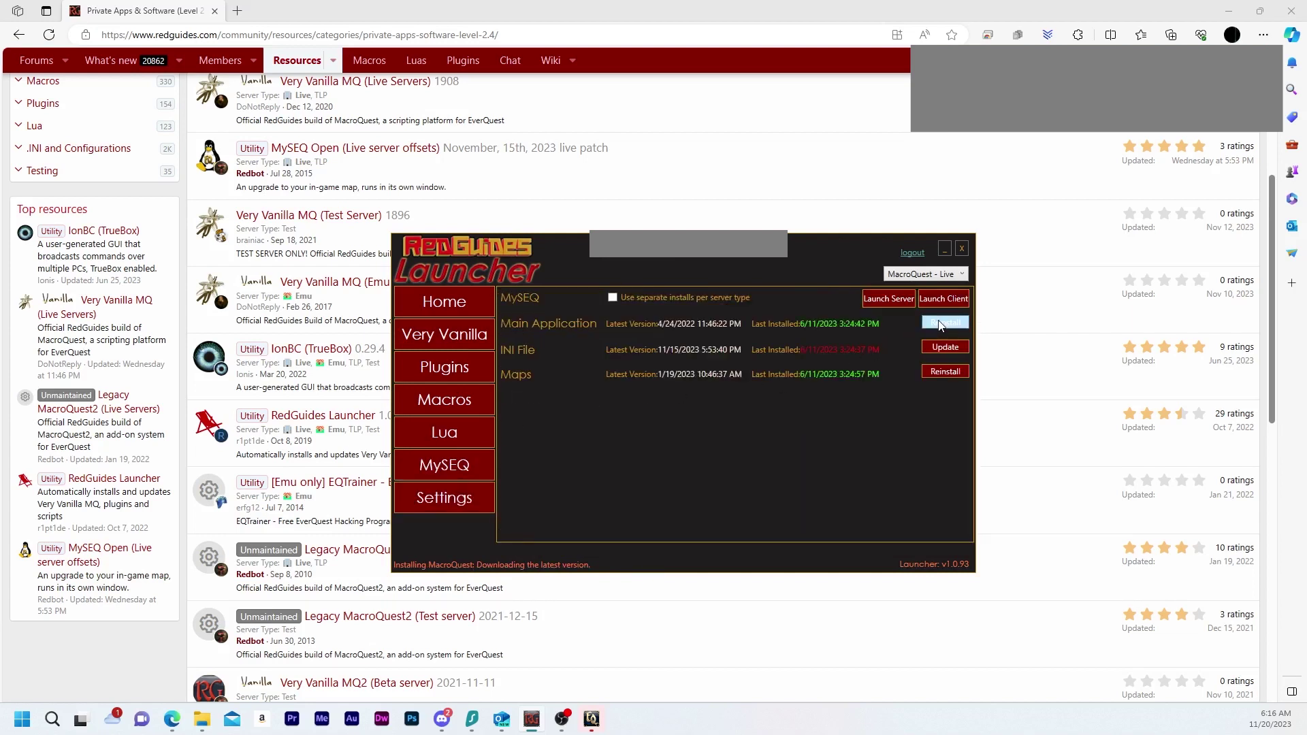
pyautogui.click(944, 322)
pyautogui.click(445, 498)
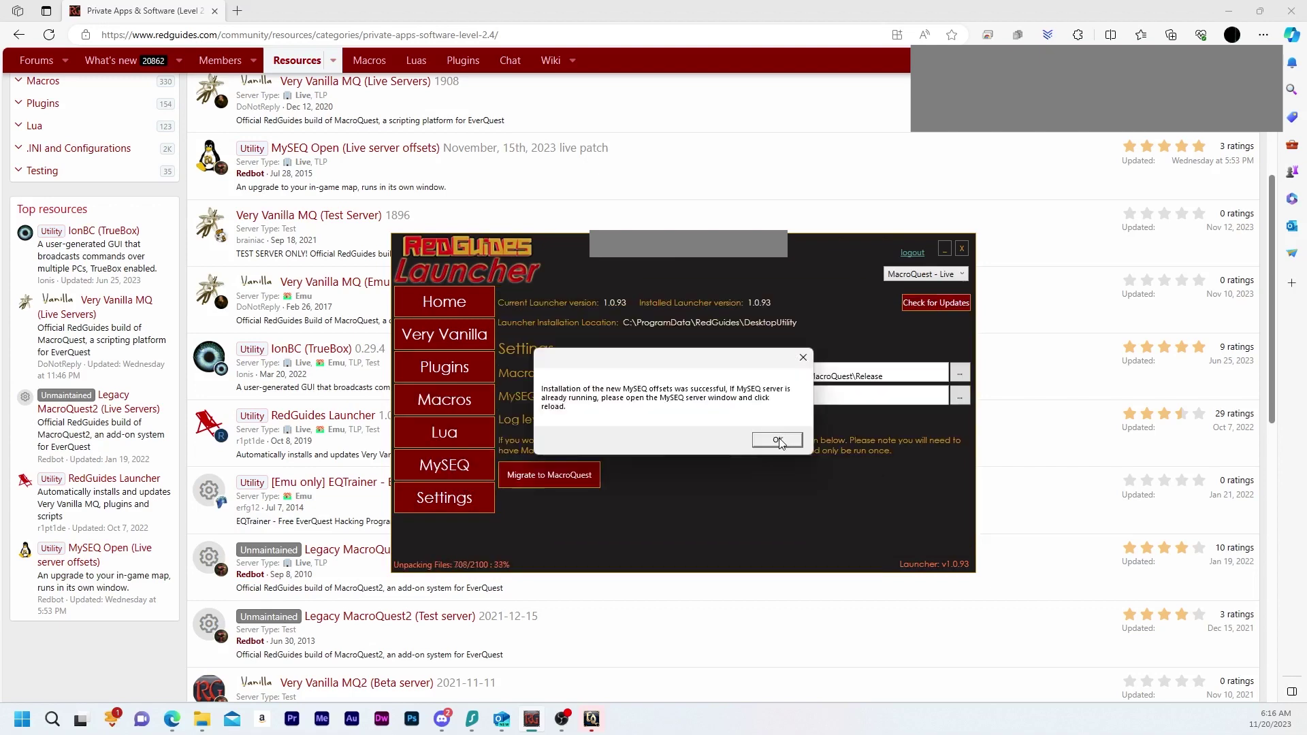
pyautogui.click(778, 441)
pyautogui.click(758, 426)
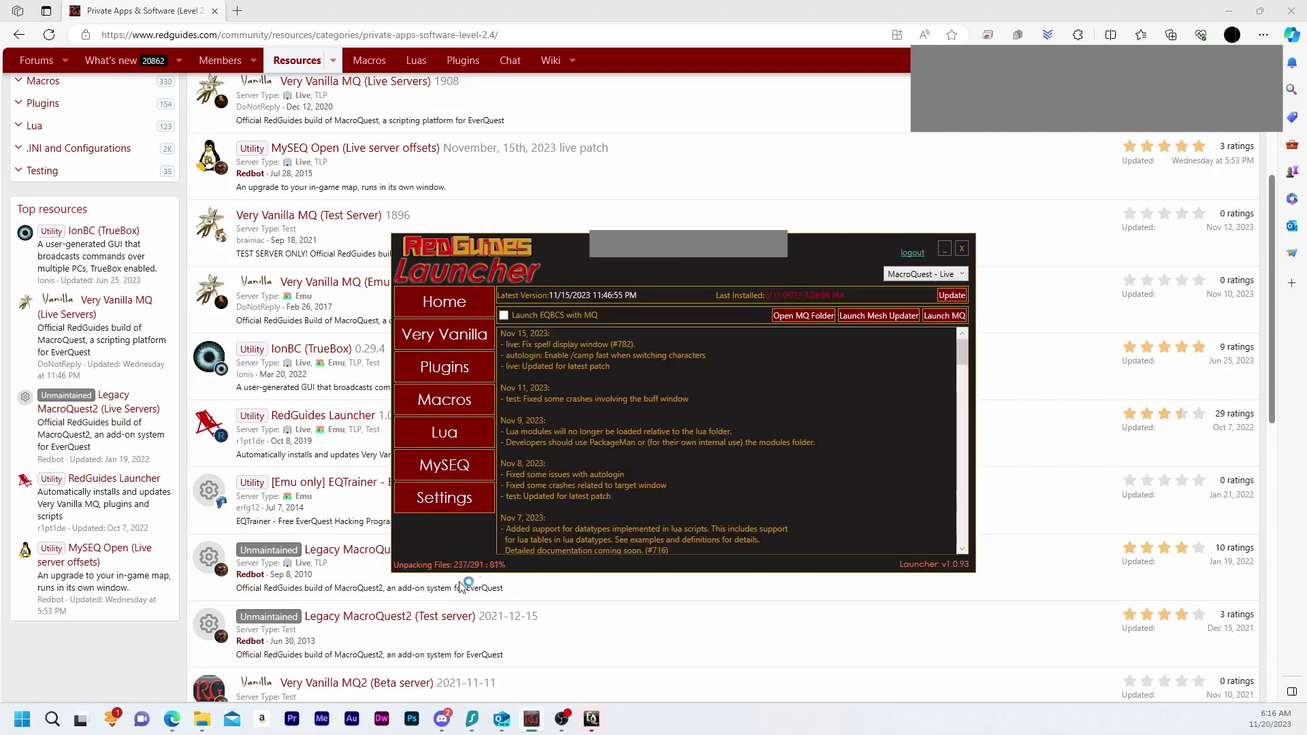
pyautogui.click(441, 466)
# Return to the browser's Private Apps & Software list and open the IonBC (TrueBox) resource page
pyautogui.scroll(5, 304, 289)
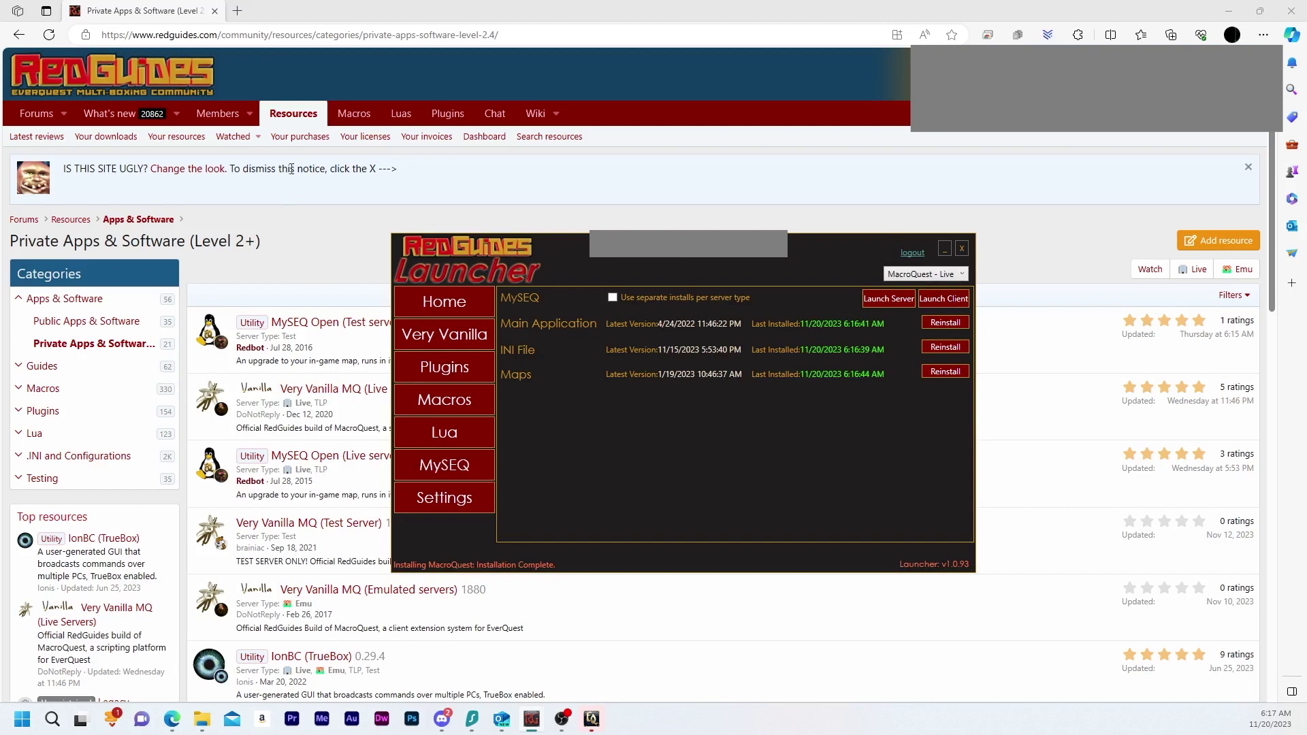
pyautogui.click(313, 240)
pyautogui.scroll(-3, 294, 510)
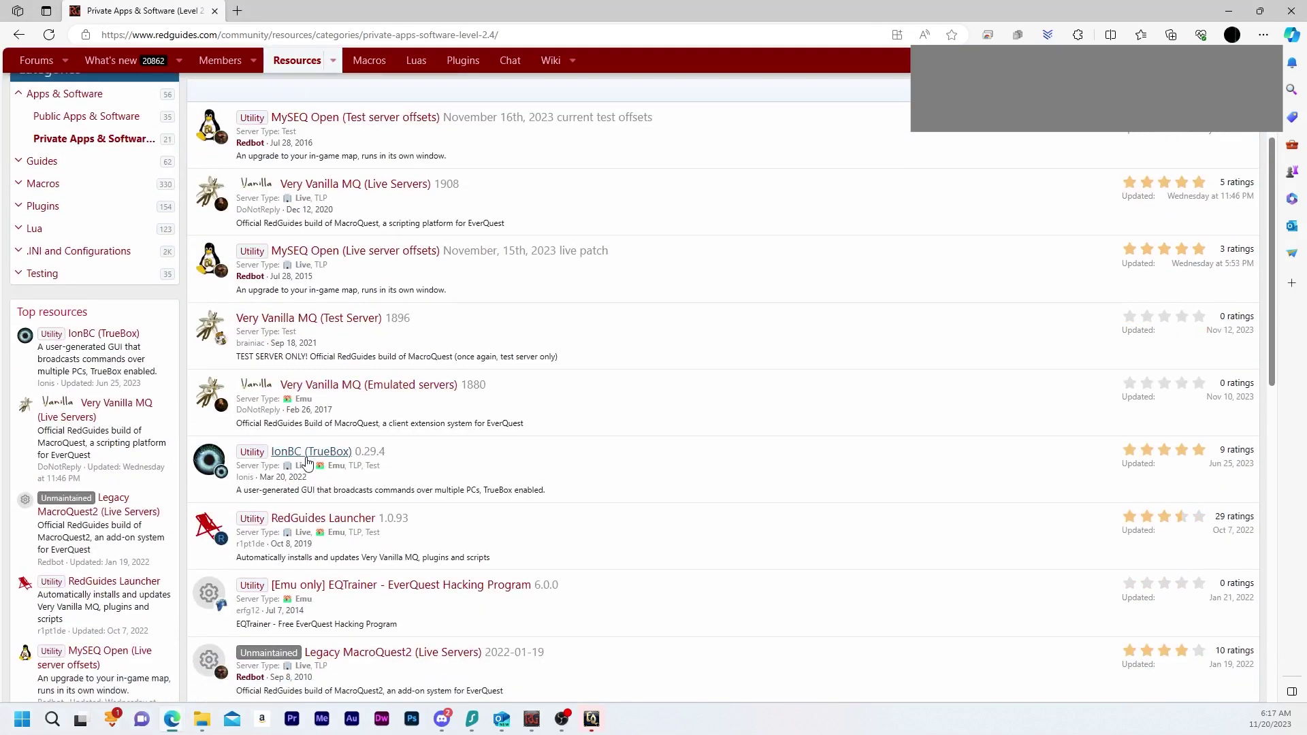
pyautogui.click(312, 452)
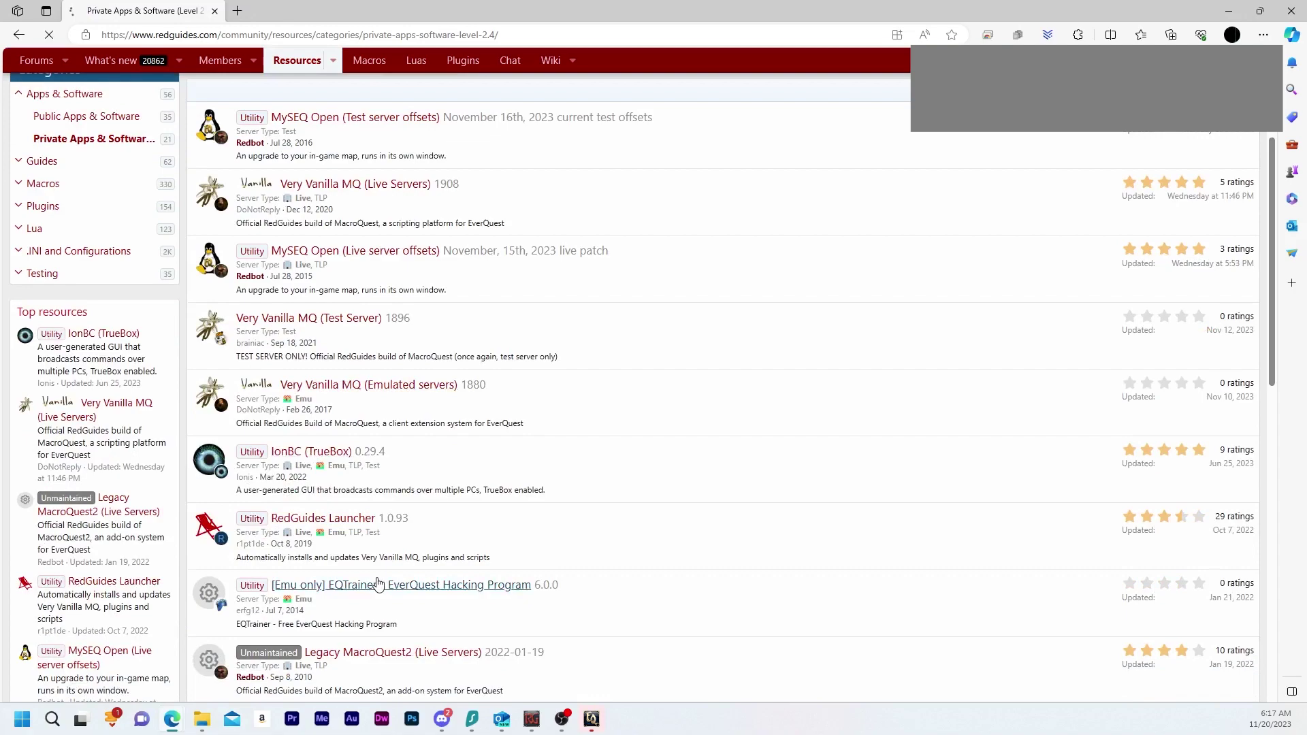
# Examine the IonBC (TrueBox) overview, including its About text and the Host, Triggers, Color Wheel, Keymapping and Process Controller sections
pyautogui.scroll(-15, 286, 527)
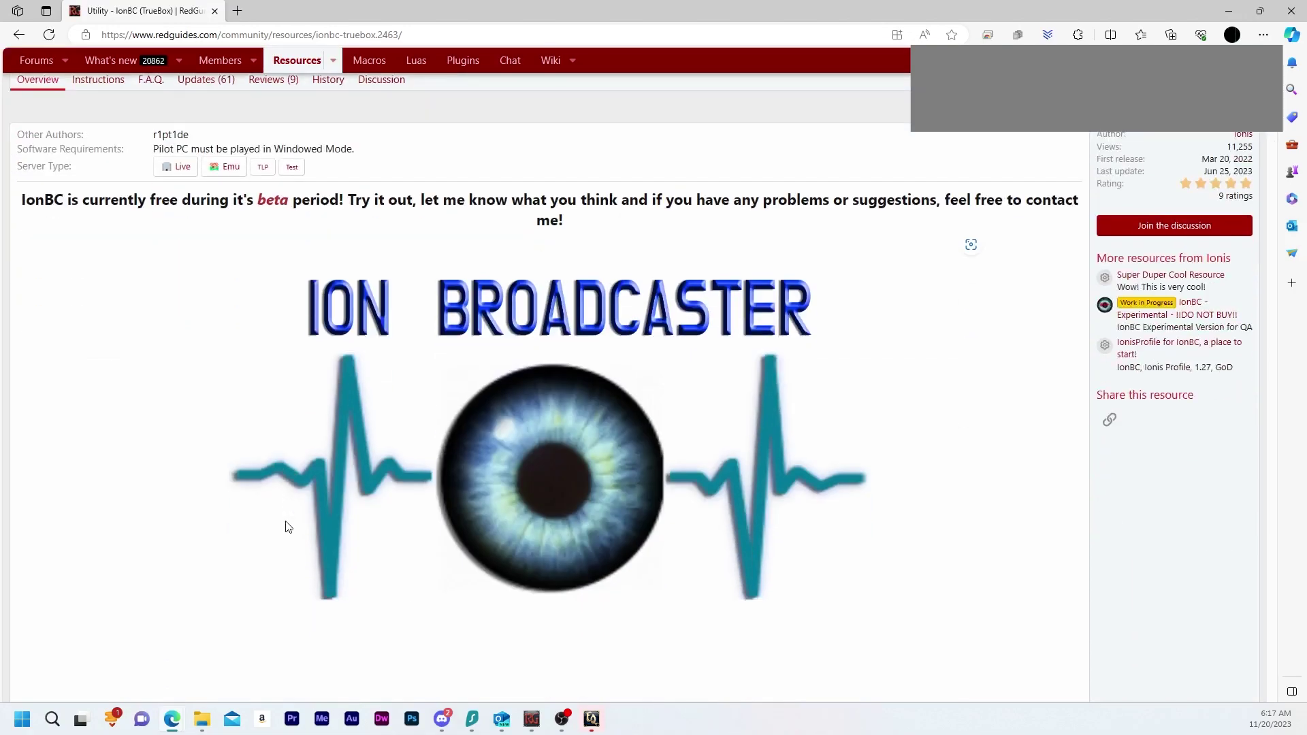
pyautogui.scroll(7, 286, 527)
pyautogui.scroll(8, 286, 526)
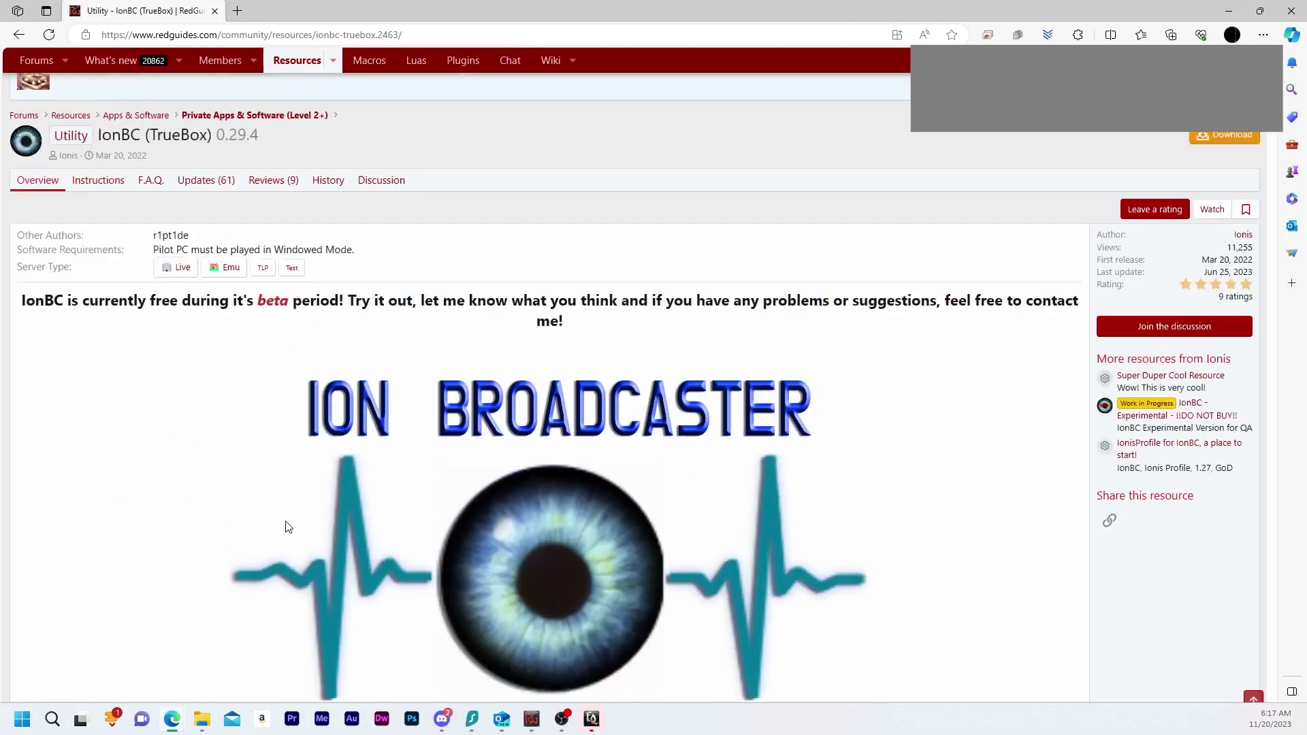
pyautogui.scroll(-4, 116, 419)
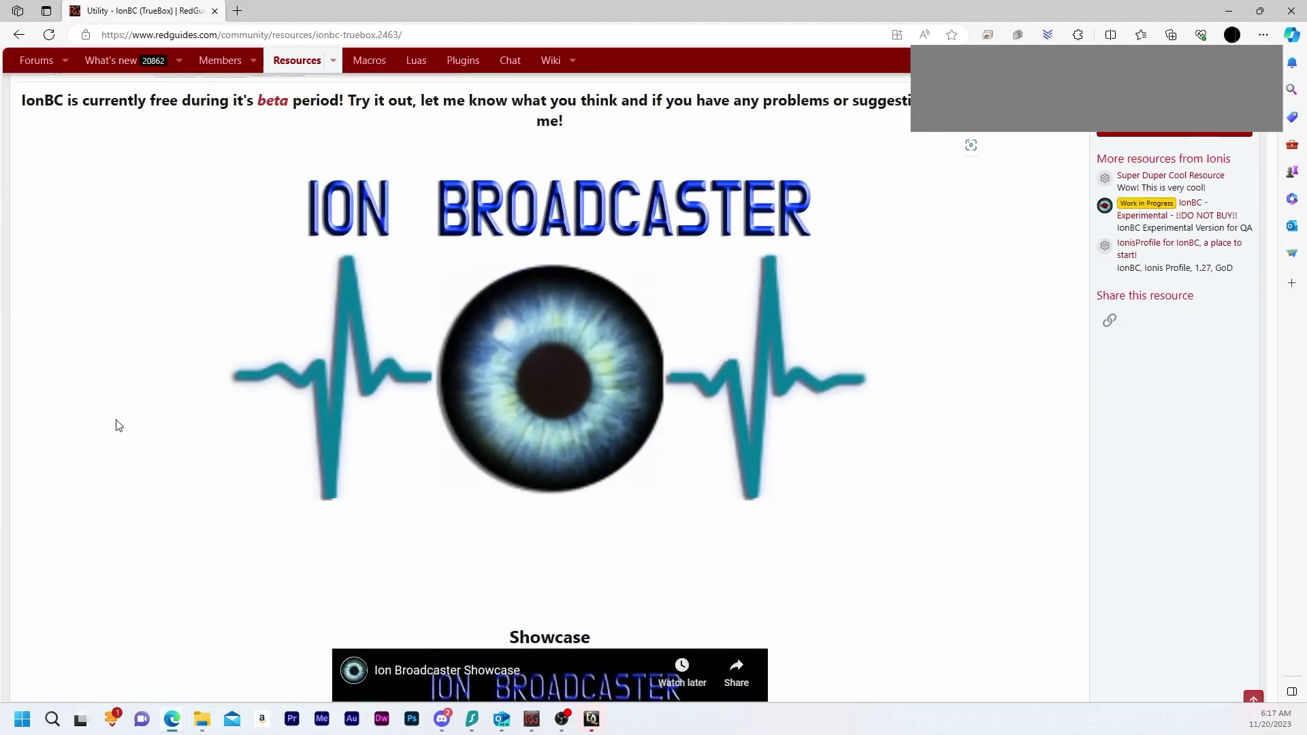
pyautogui.scroll(4, 116, 426)
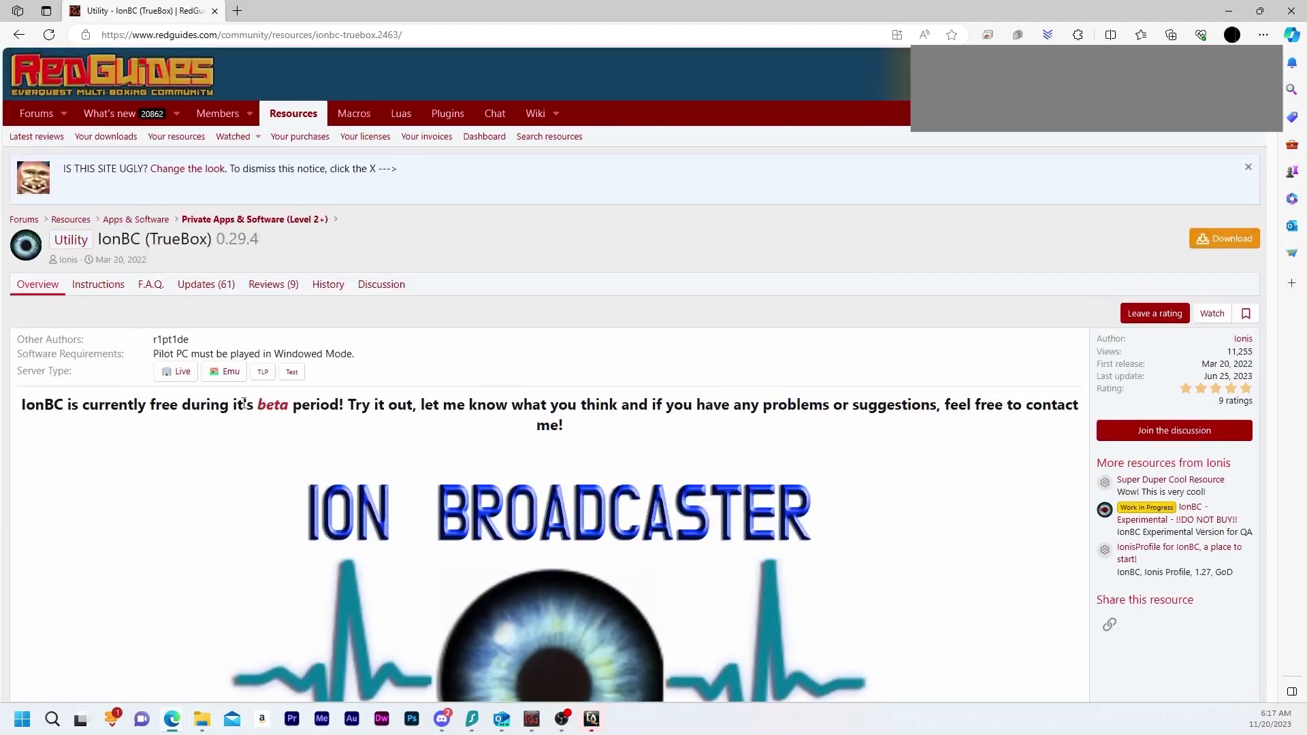
pyautogui.scroll(-12, 249, 446)
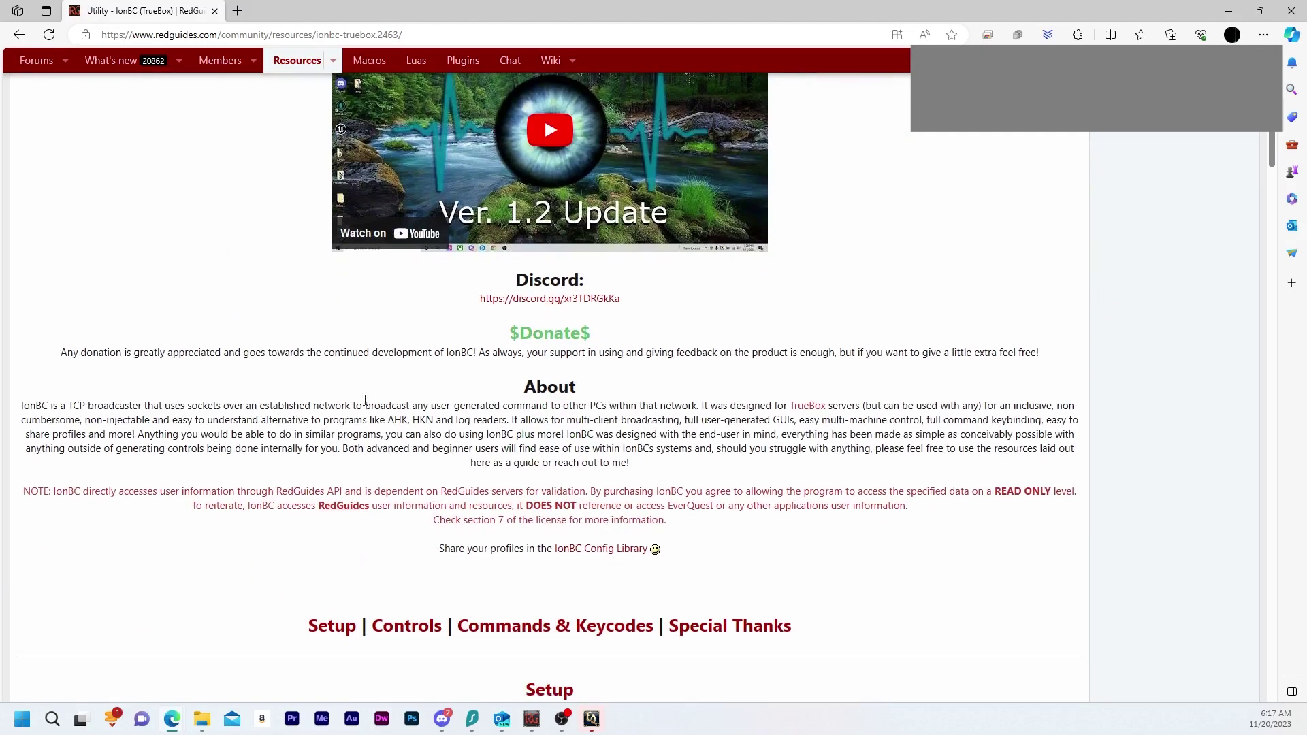
pyautogui.scroll(-10, 479, 491)
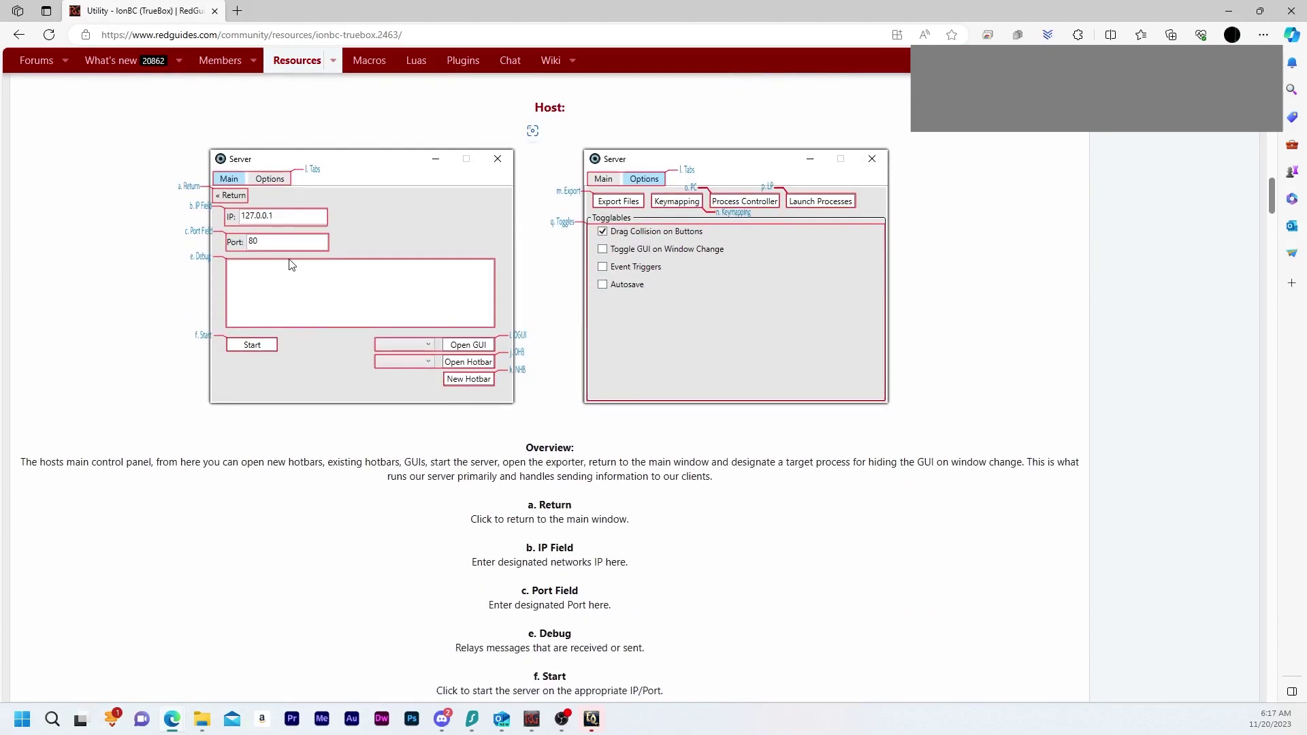
pyautogui.scroll(-20, 291, 264)
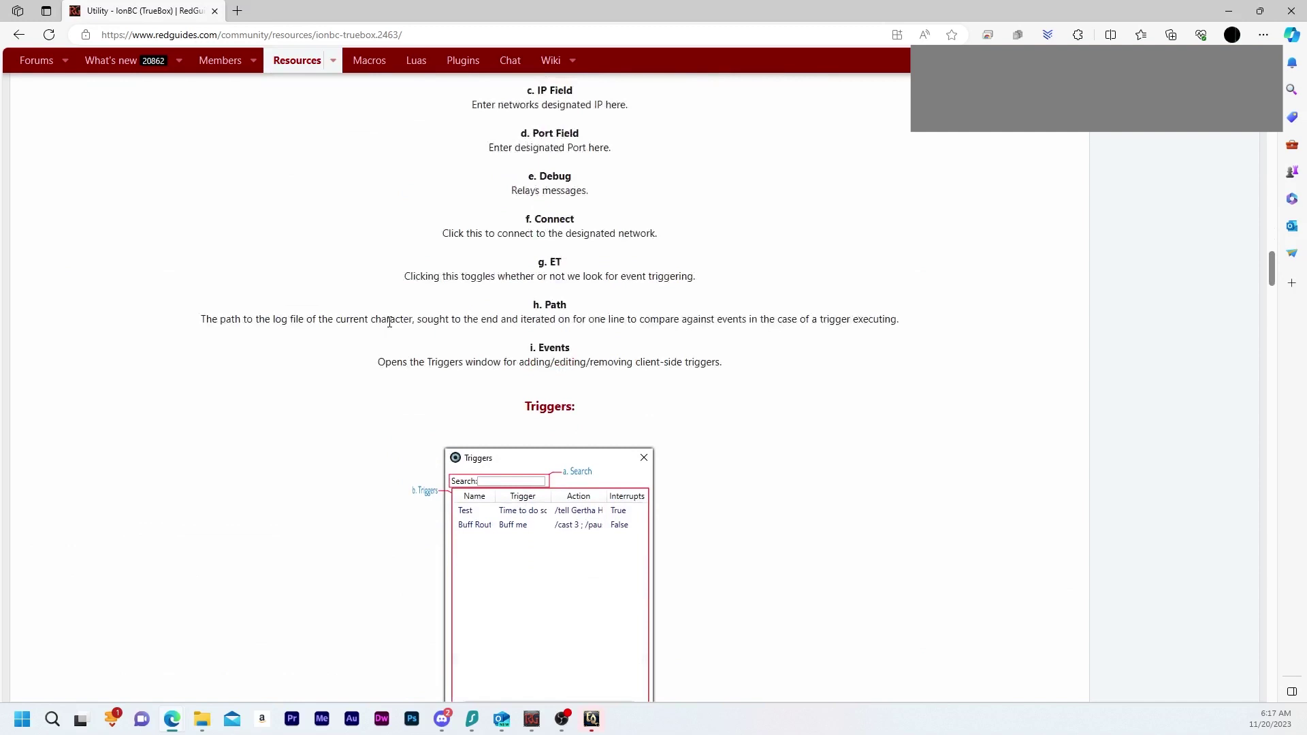
pyautogui.scroll(-20, 389, 322)
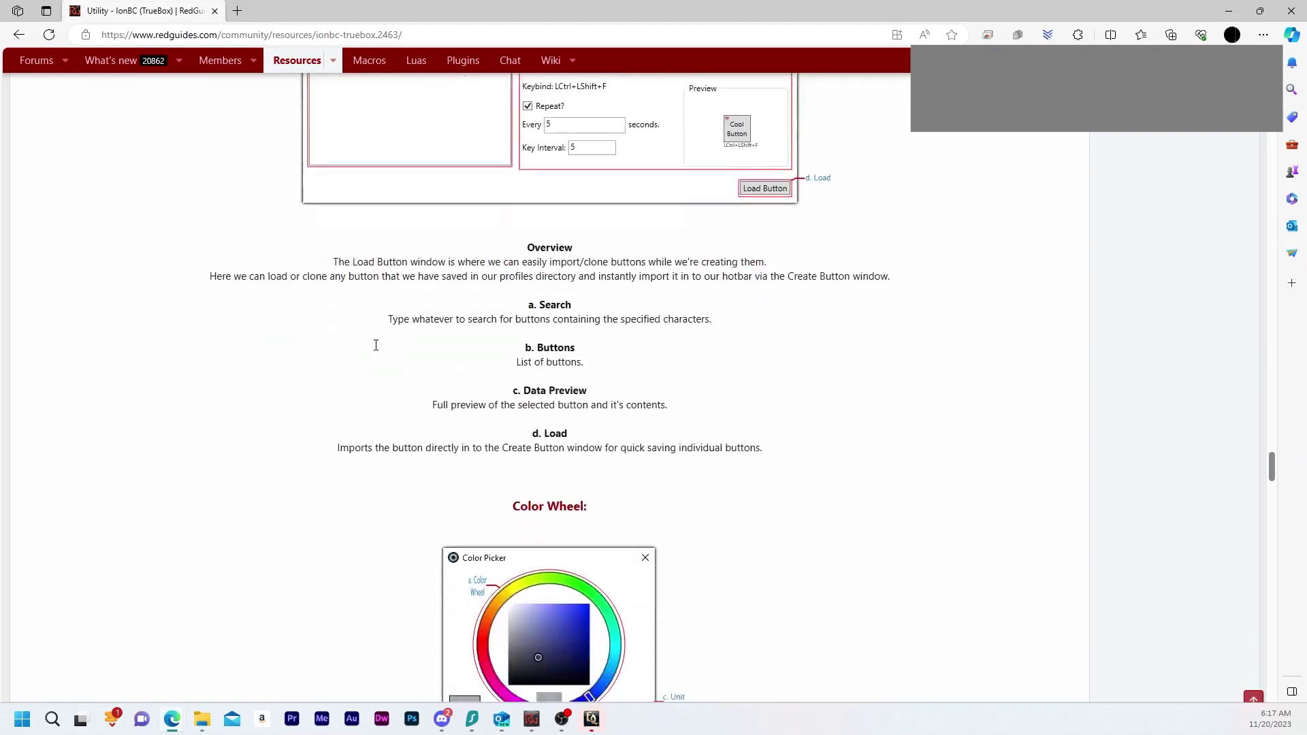
pyautogui.scroll(-20, 376, 345)
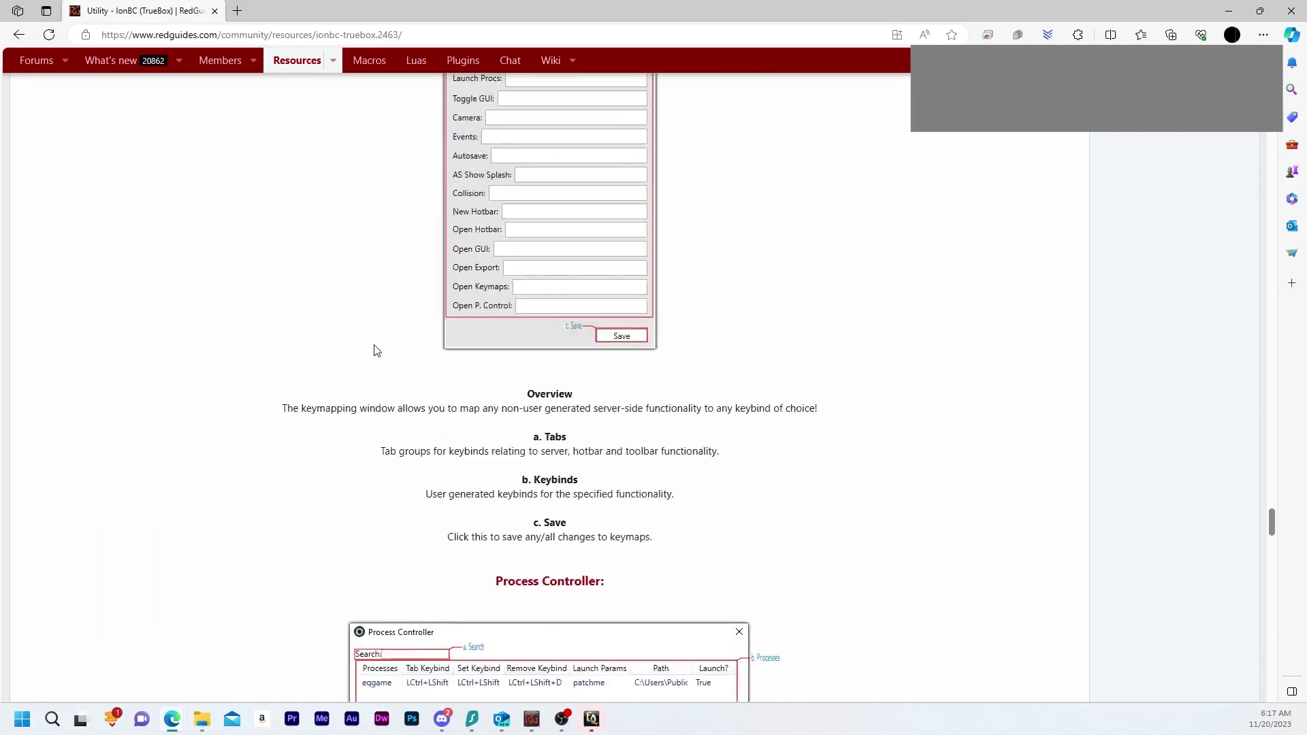
pyautogui.scroll(-20, 374, 347)
# View the IonBC Exporter window illustration at full size and close its browser tab
pyautogui.scroll(20, 374, 361)
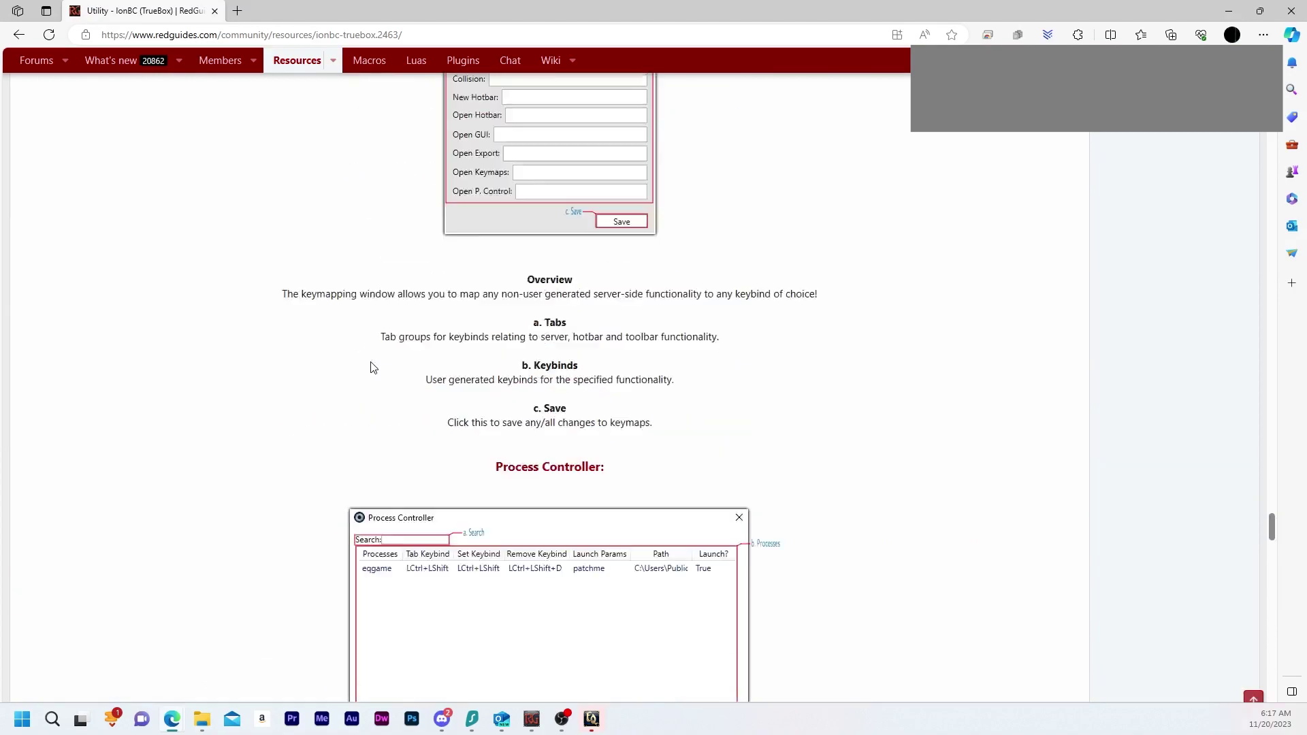
pyautogui.scroll(14, 374, 368)
pyautogui.click(374, 368)
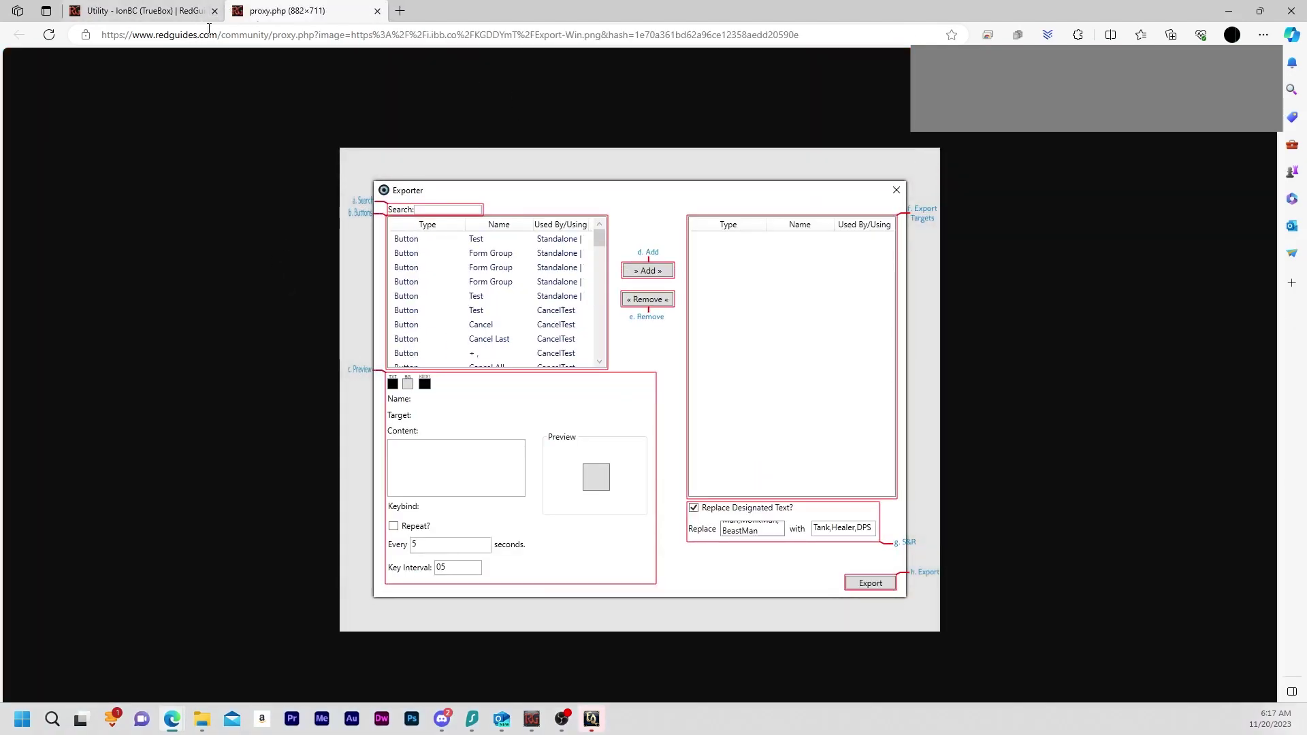
pyautogui.click(377, 11)
# Play the Ion Broadcaster Showcase video from its In-game Demo chapter, watch it full screen, and return to the page
pyautogui.scroll(15, 1170, 146)
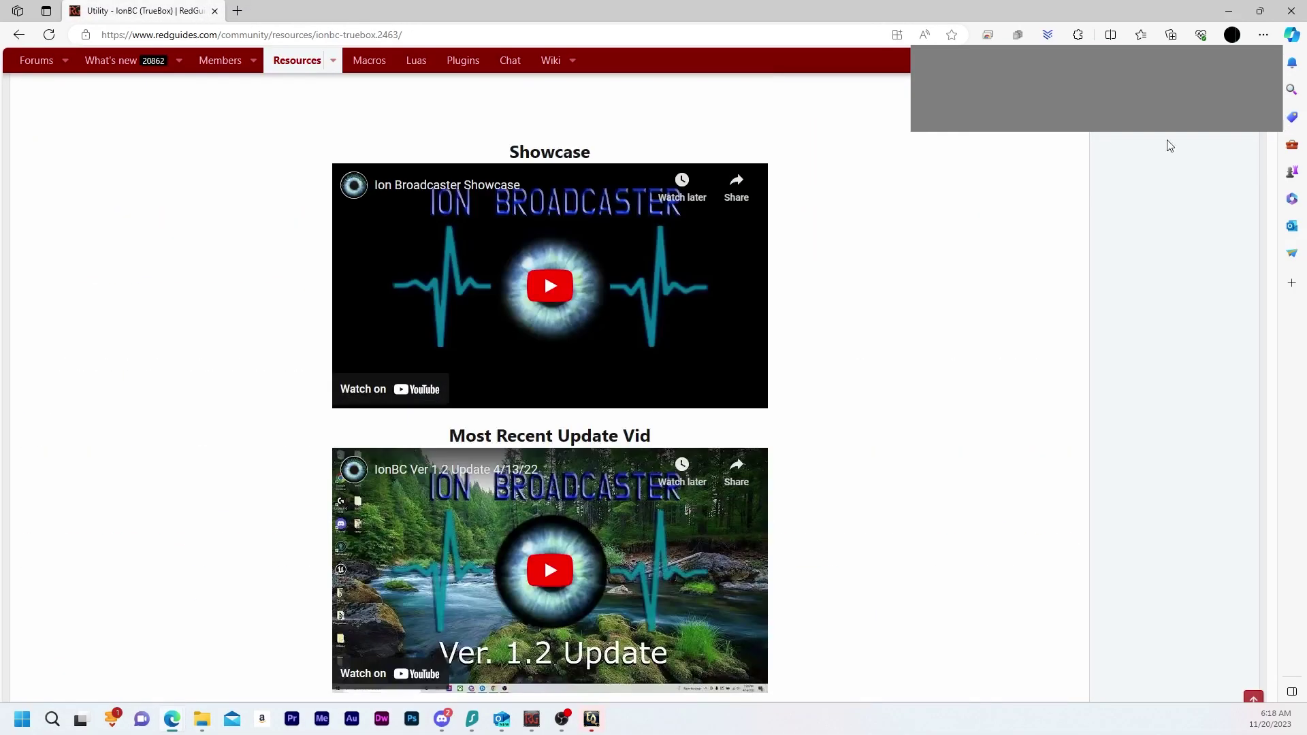
pyautogui.click(543, 300)
pyautogui.moveTo(452, 380); pyautogui.dragTo(512, 381)
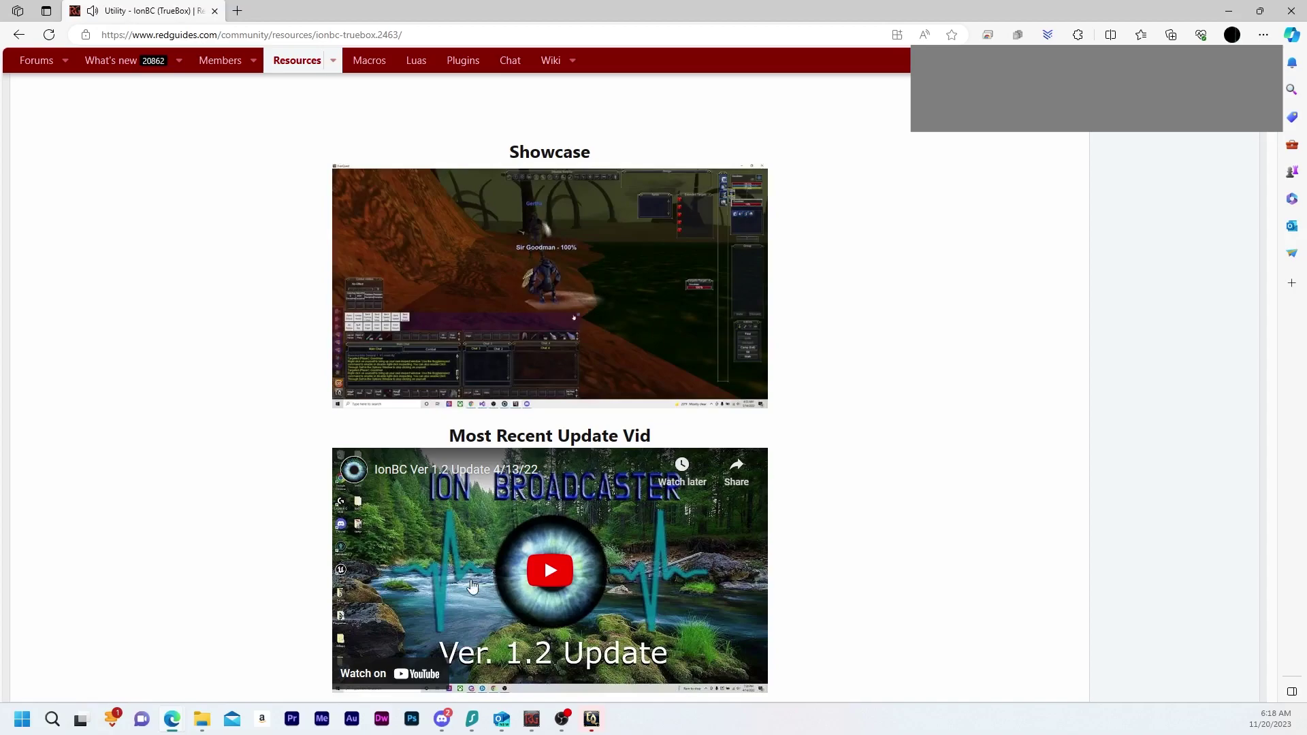
pyautogui.click(746, 395)
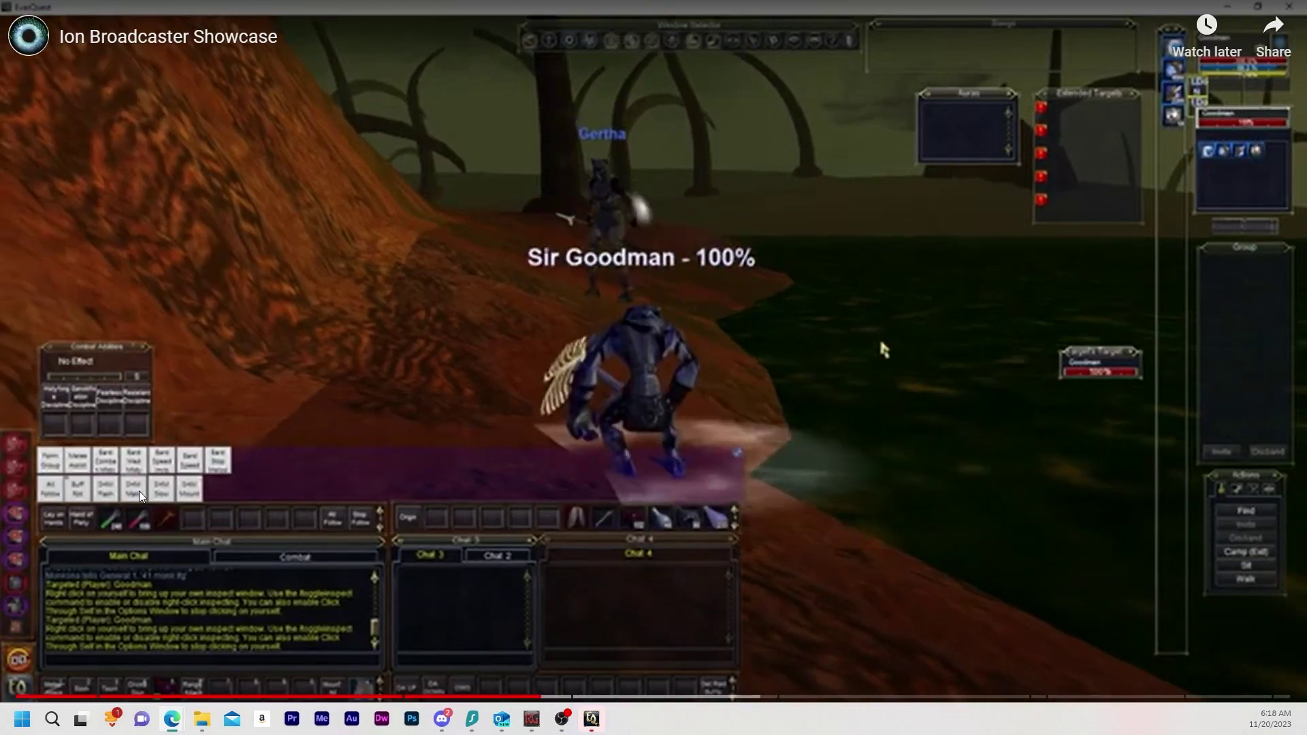
pyautogui.press('Escape')
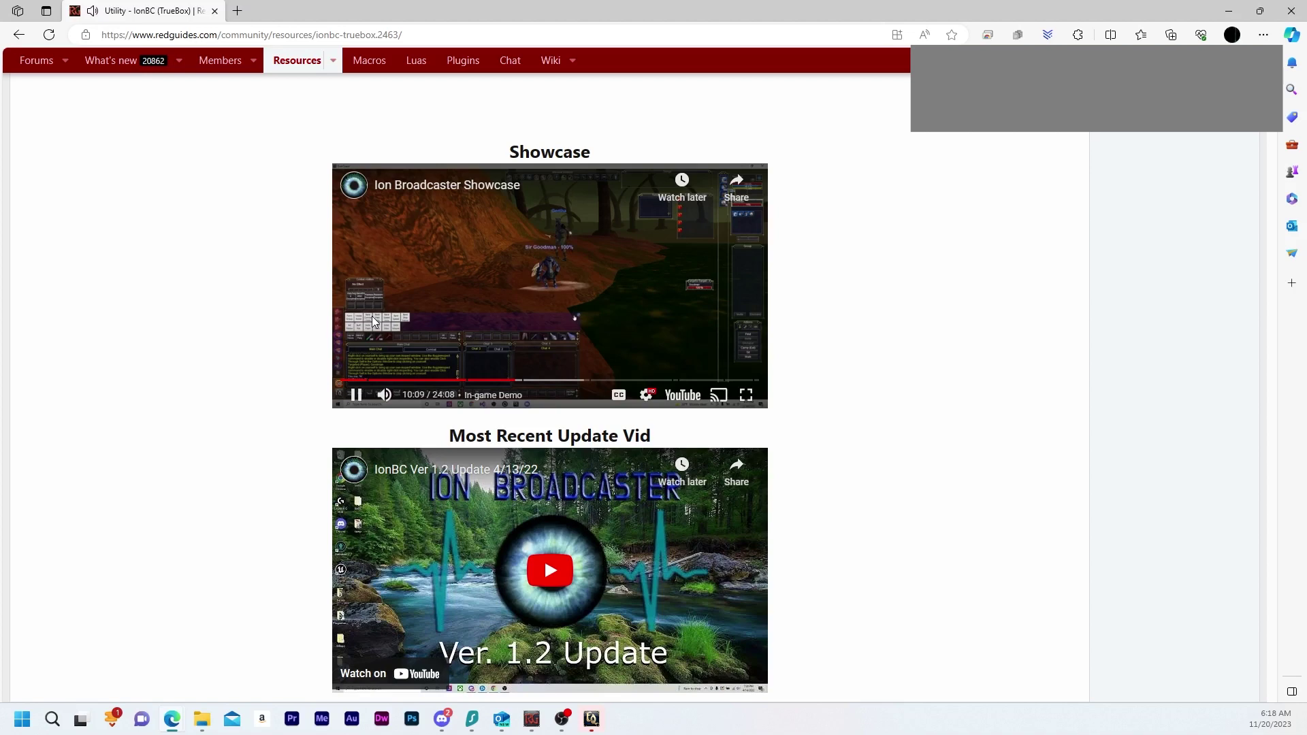
# Pause the Ion Broadcaster Showcase video on the IonBC resource page
pyautogui.click(355, 395)
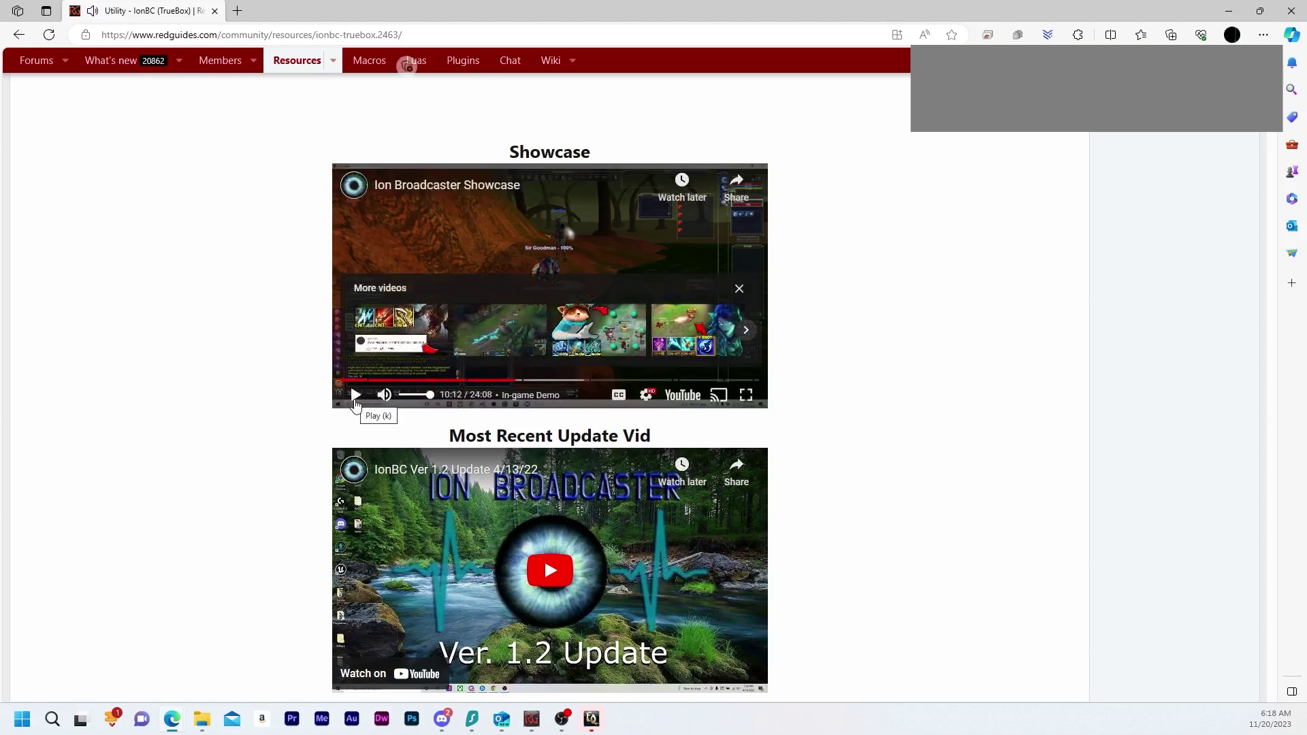
pyautogui.scroll(12, 621, 308)
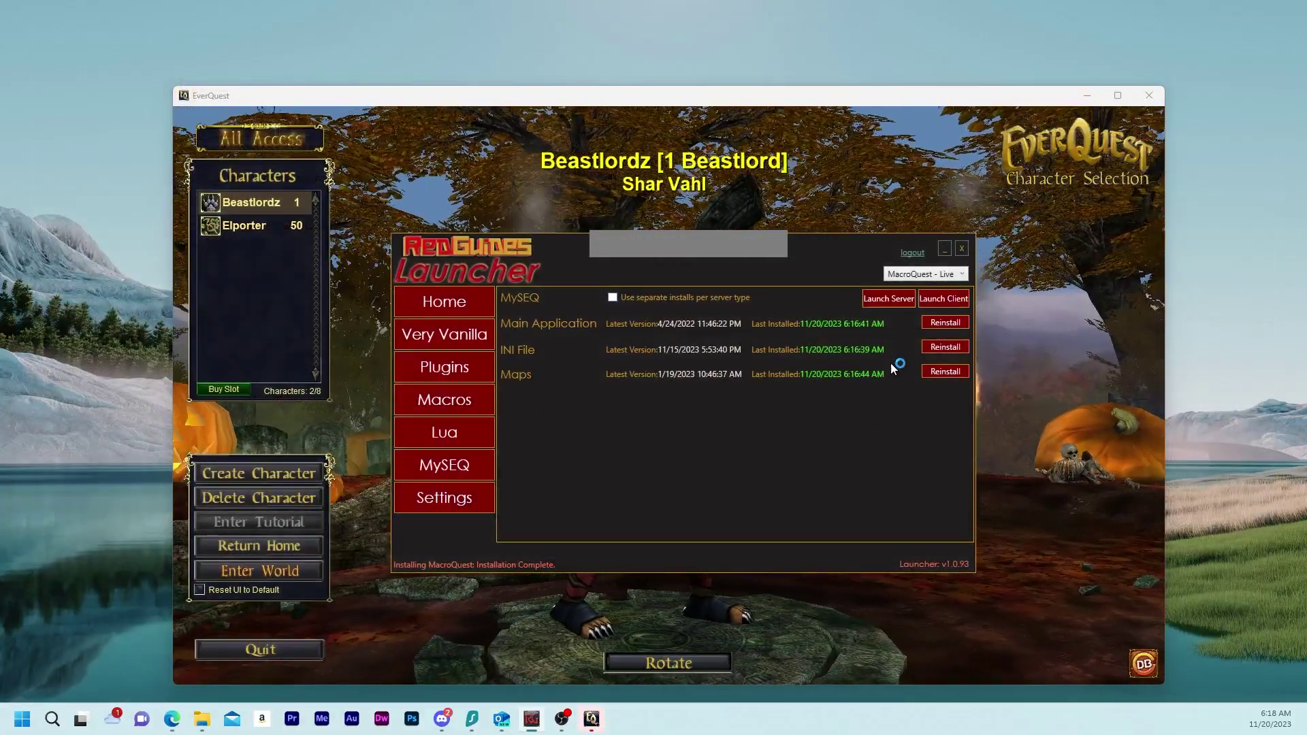
# Open the MacroQuest folder from the RedGuides Launcher's Very Vanilla page and view its macros and config folders
pyautogui.click(469, 339)
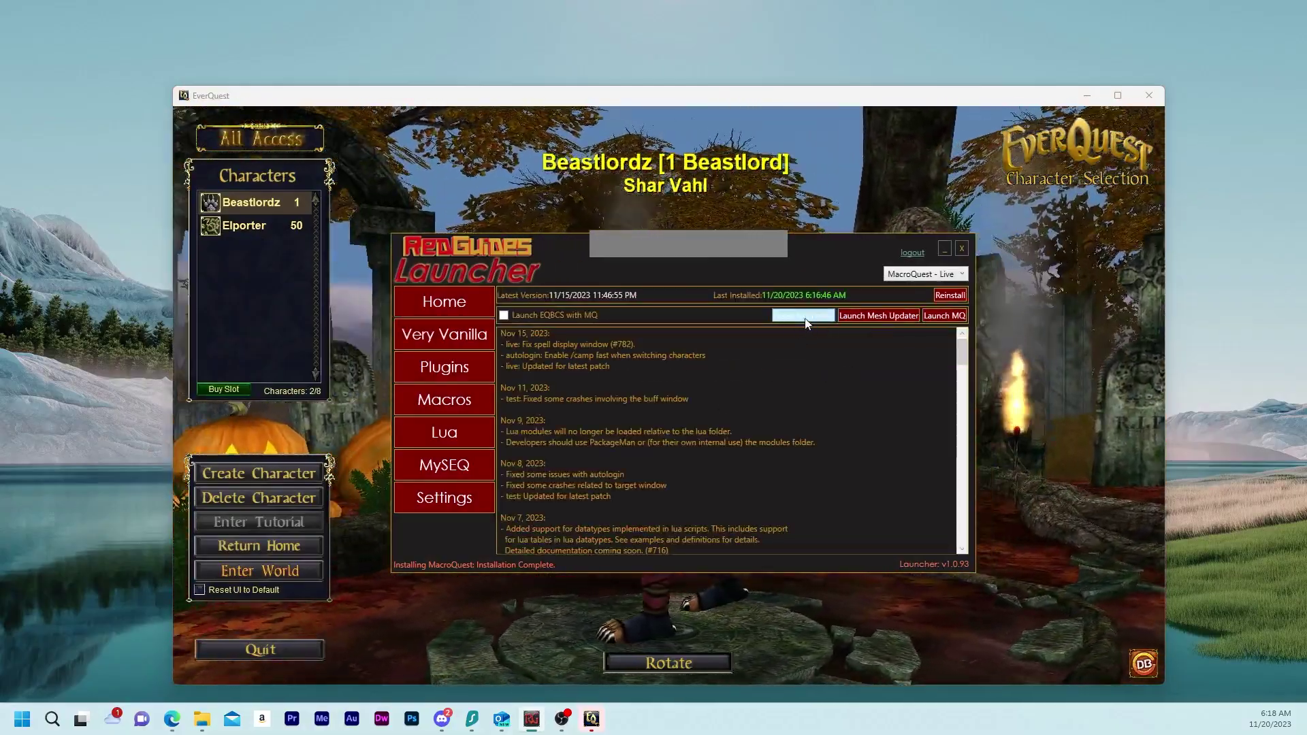
pyautogui.click(805, 319)
pyautogui.moveTo(0, 189); pyautogui.dragTo(674, 133)
pyautogui.doubleClick(541, 311)
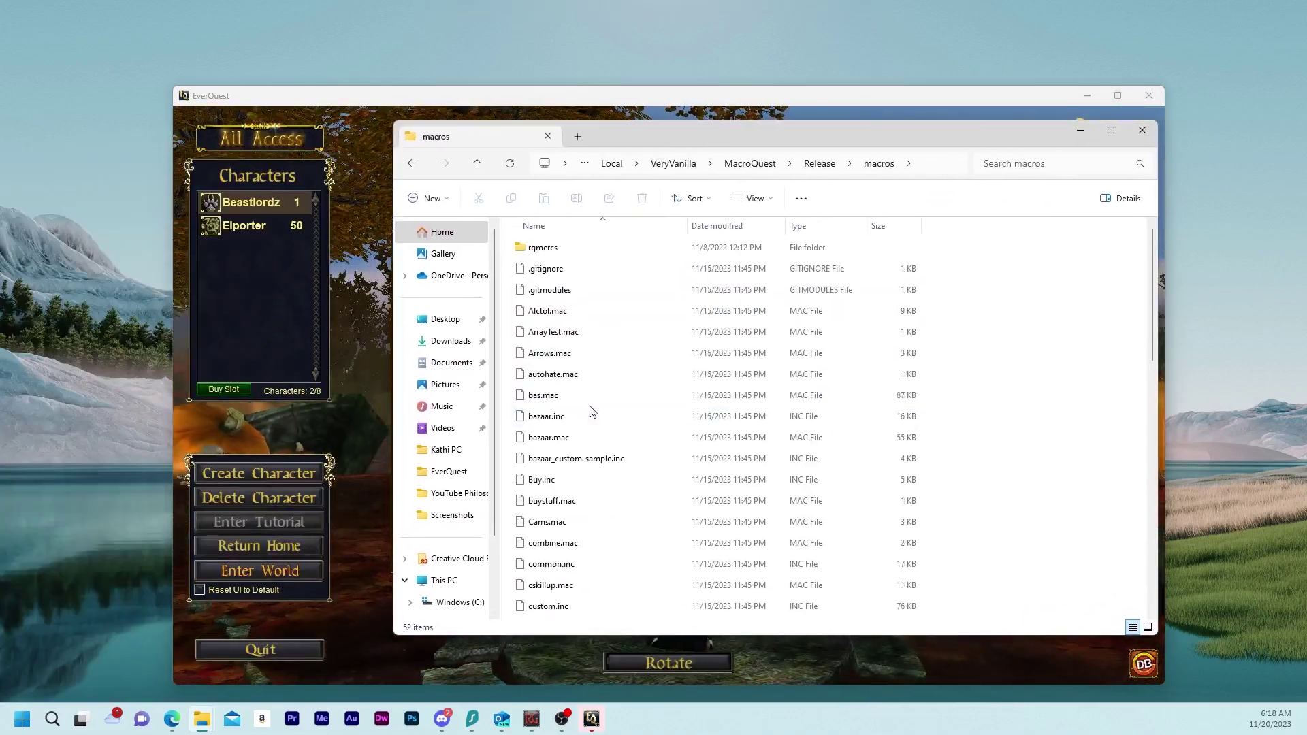
pyautogui.click(414, 167)
pyautogui.doubleClick(539, 257)
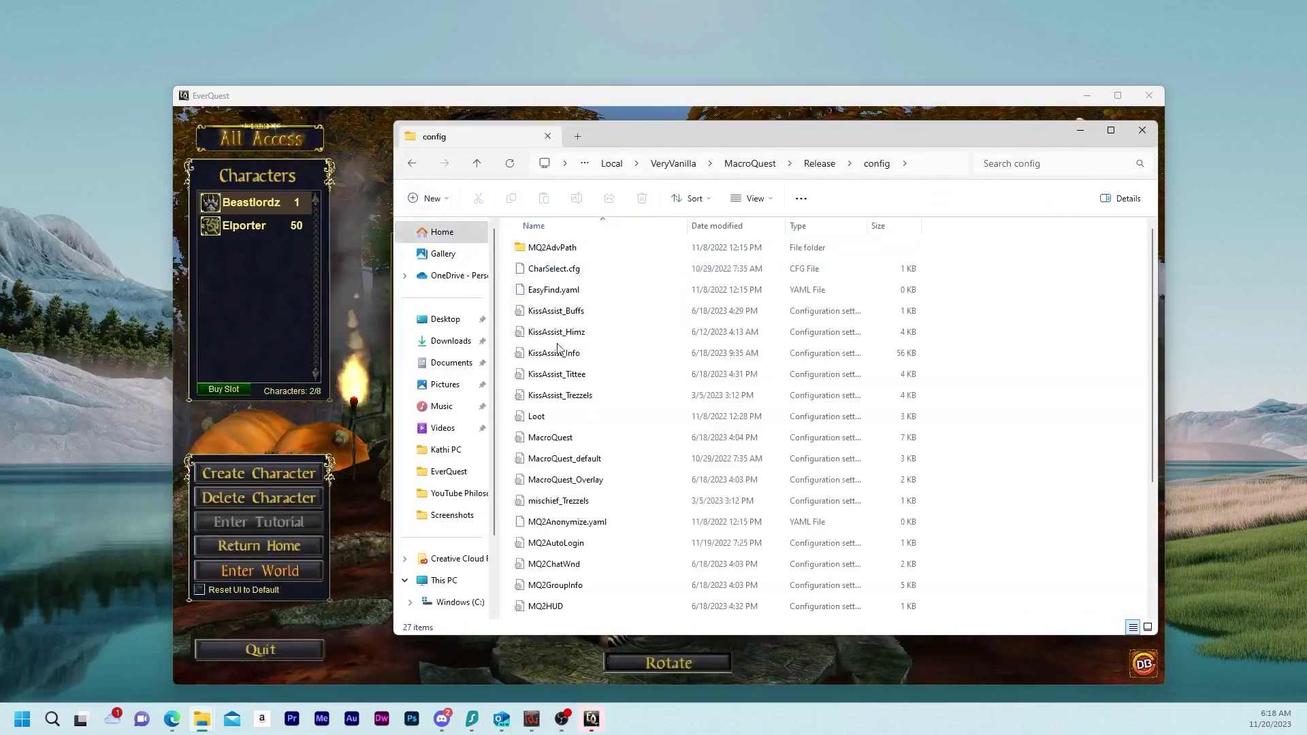
# Enter the EverQuest world with the druid Elporter and launch MacroQuest from the RedGuides Launcher
pyautogui.click(249, 228)
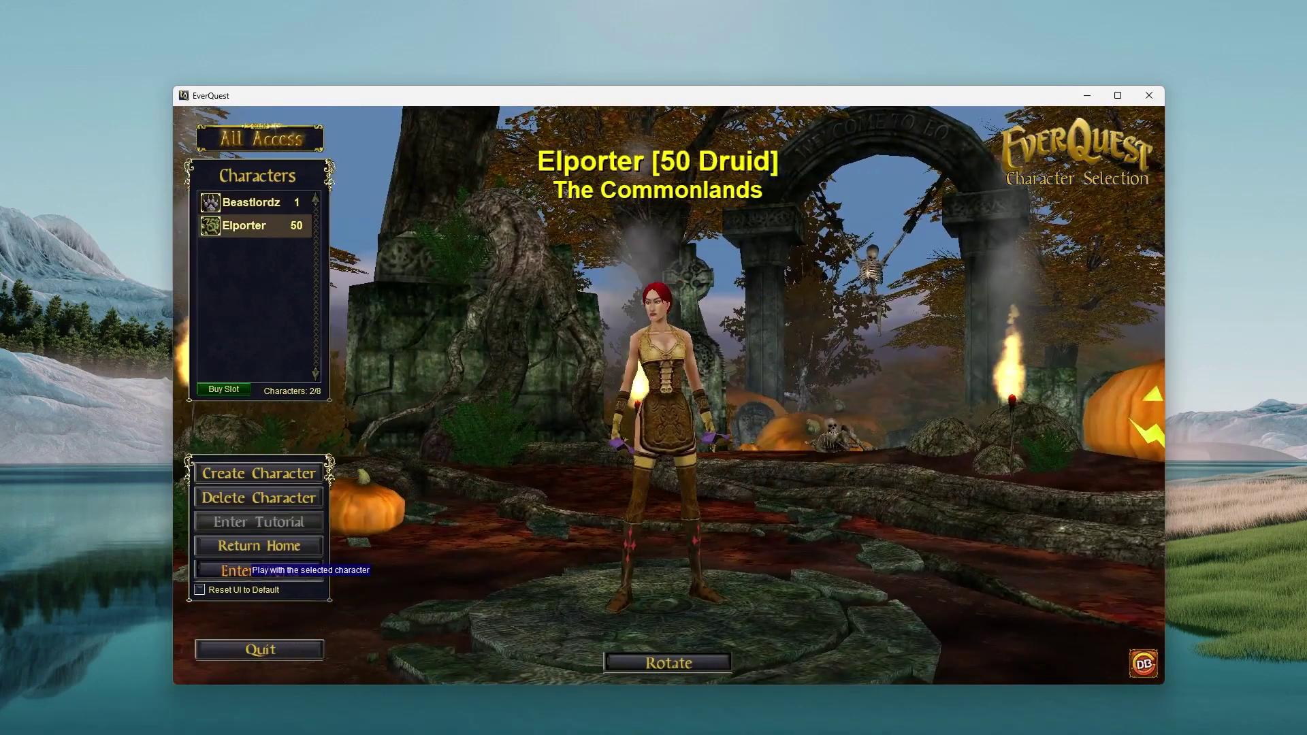
pyautogui.hotkey('alt', 'Tab')
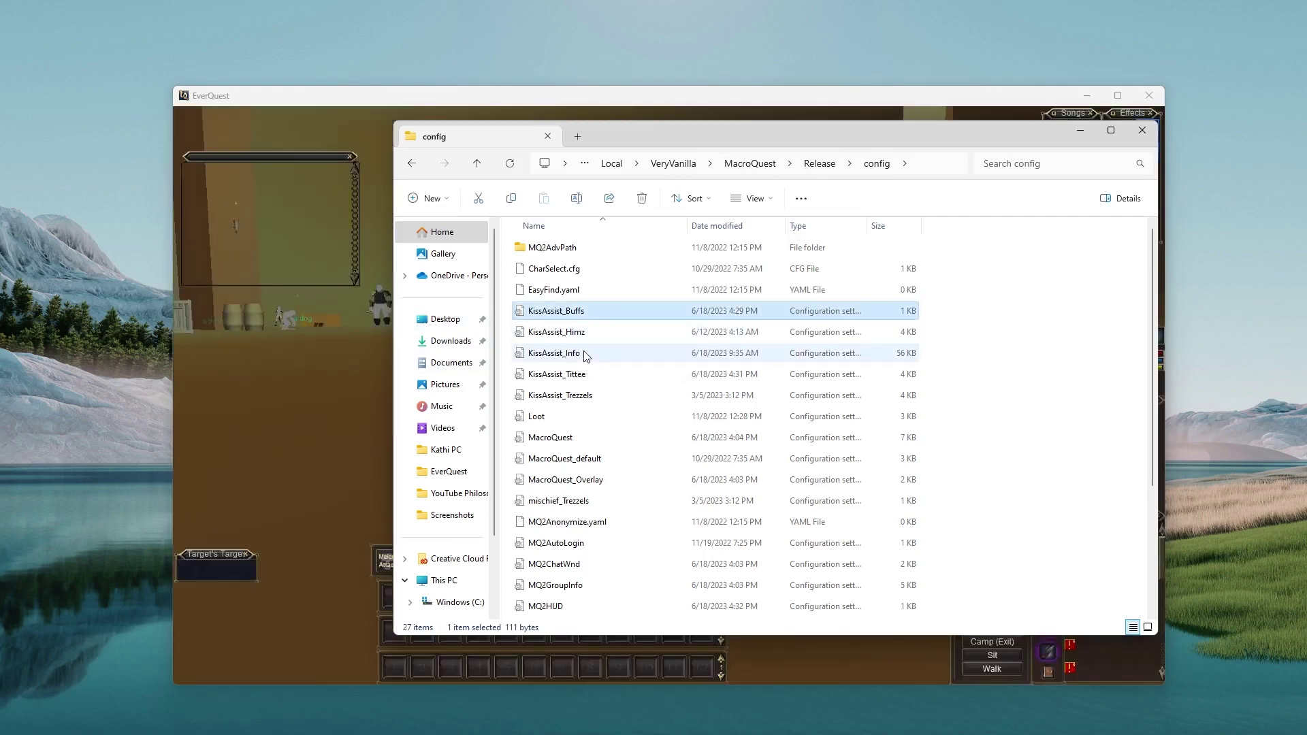
pyautogui.click(359, 418)
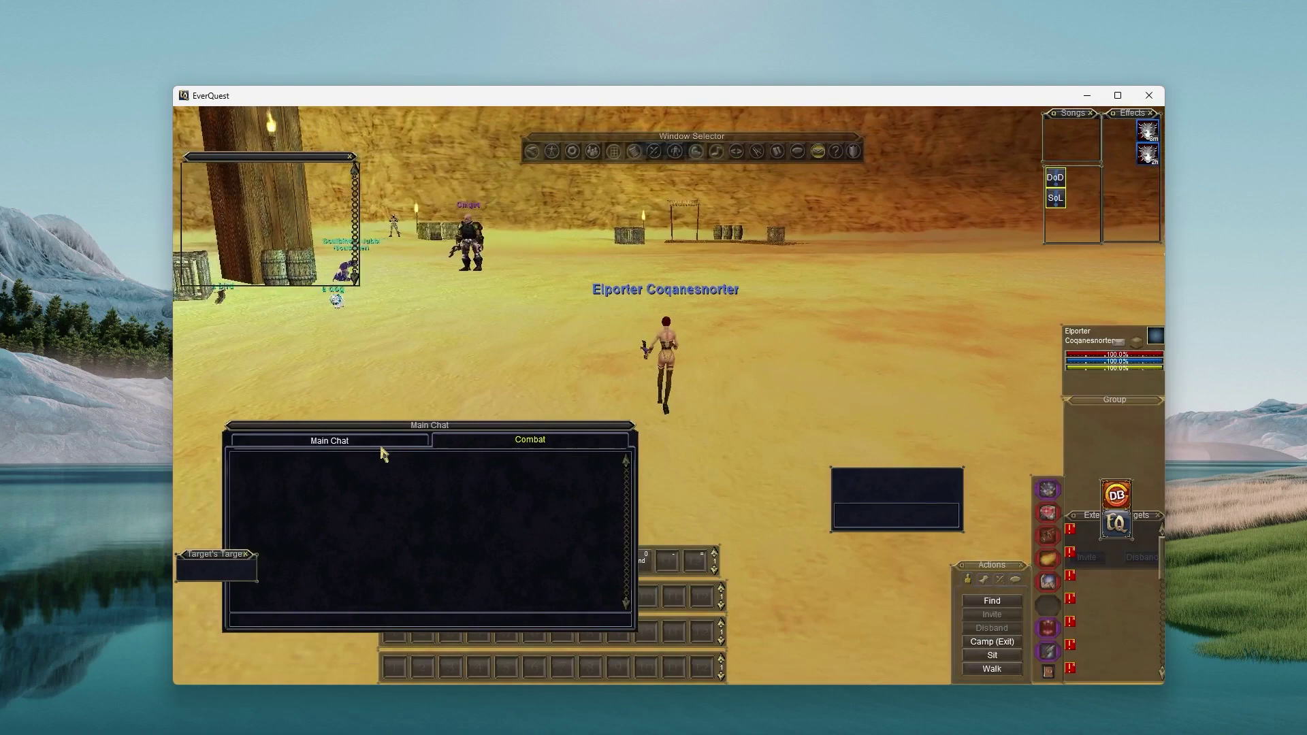
pyautogui.click(382, 443)
pyautogui.click(532, 719)
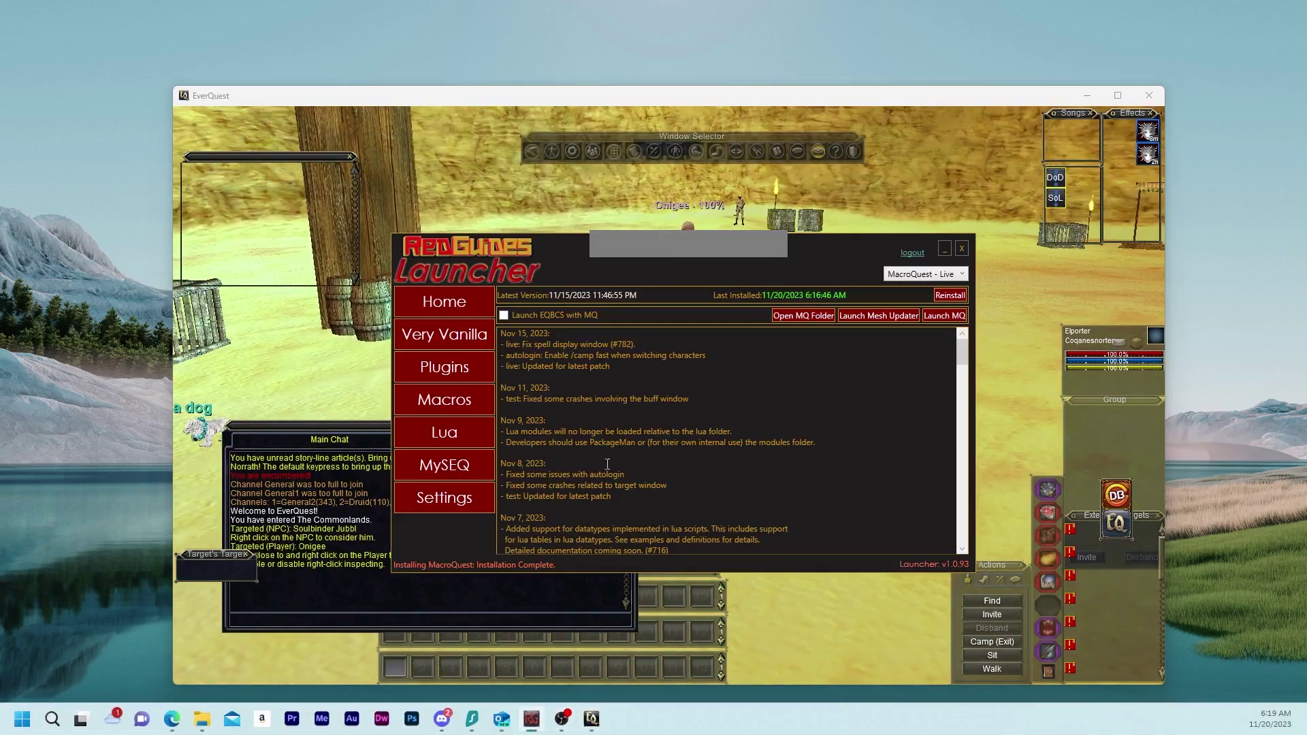
pyautogui.click(953, 316)
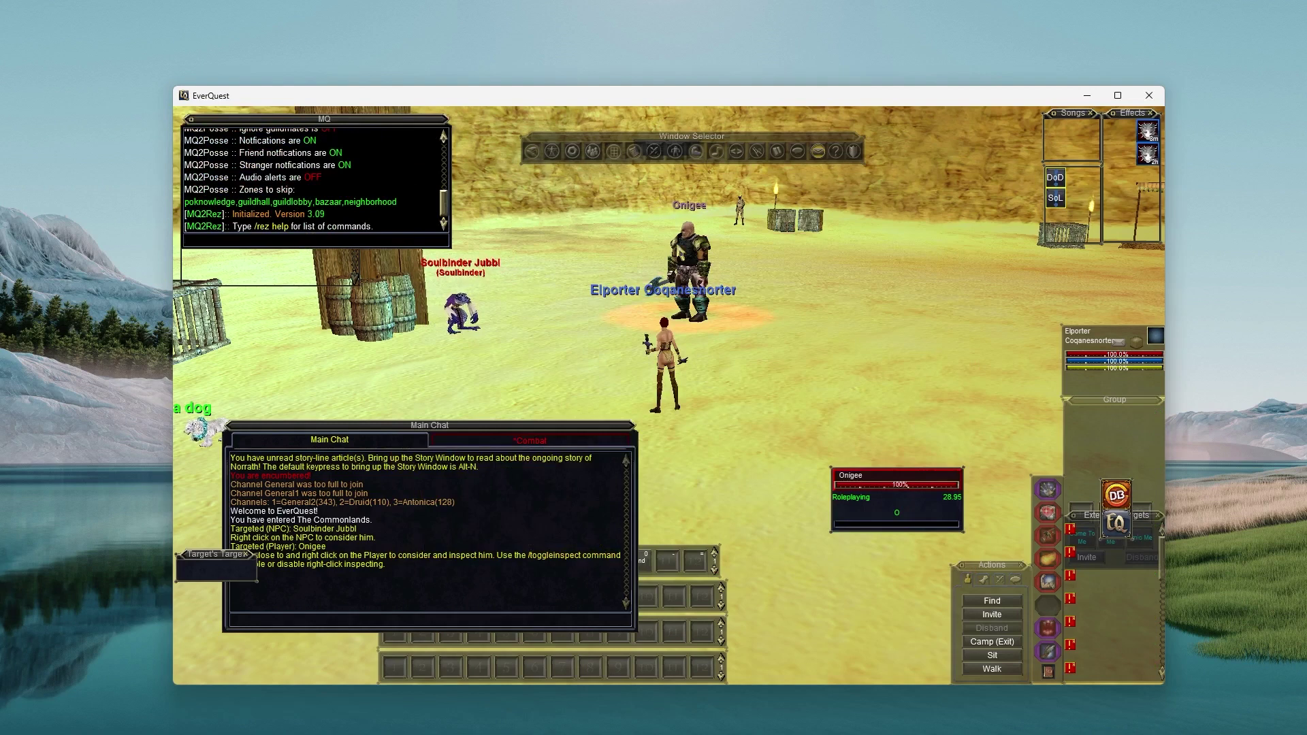
# Target the nearby warrior player, run the macro with /mac kissassist, and stop it with /end
pyautogui.click(680, 247)
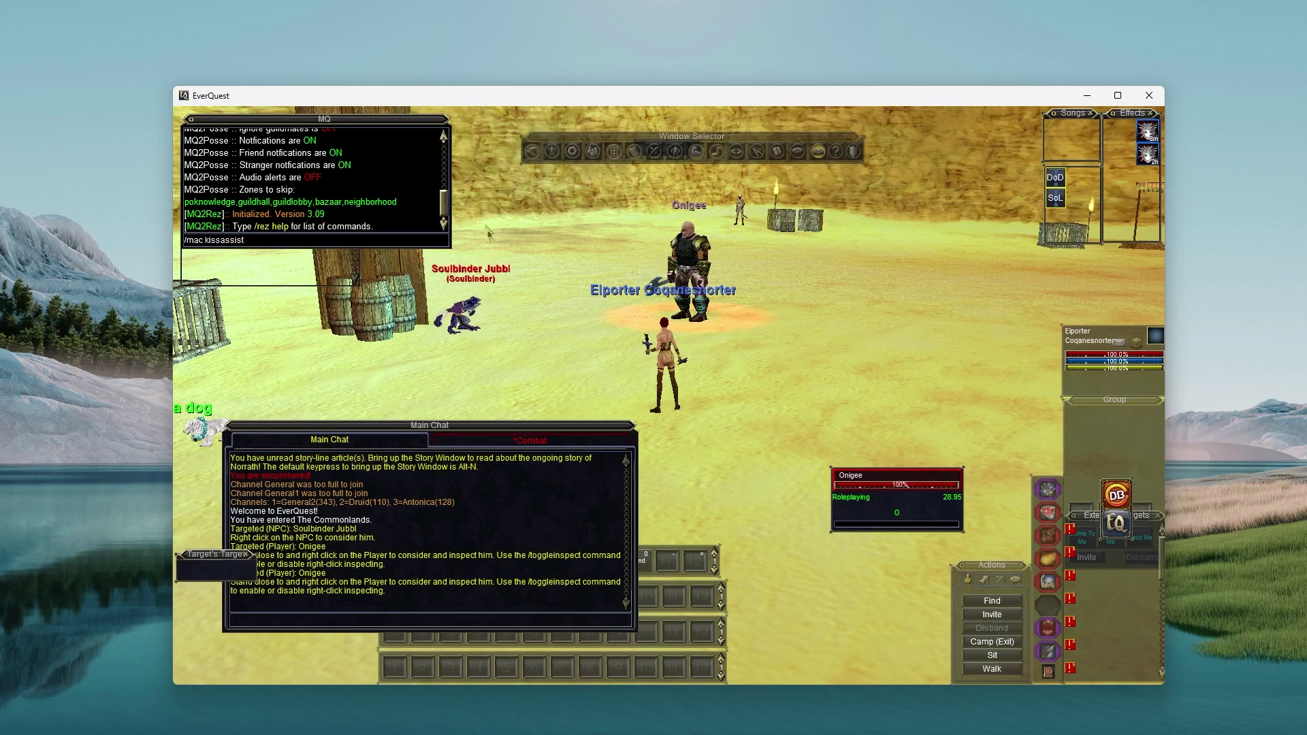
pyautogui.press('Return')
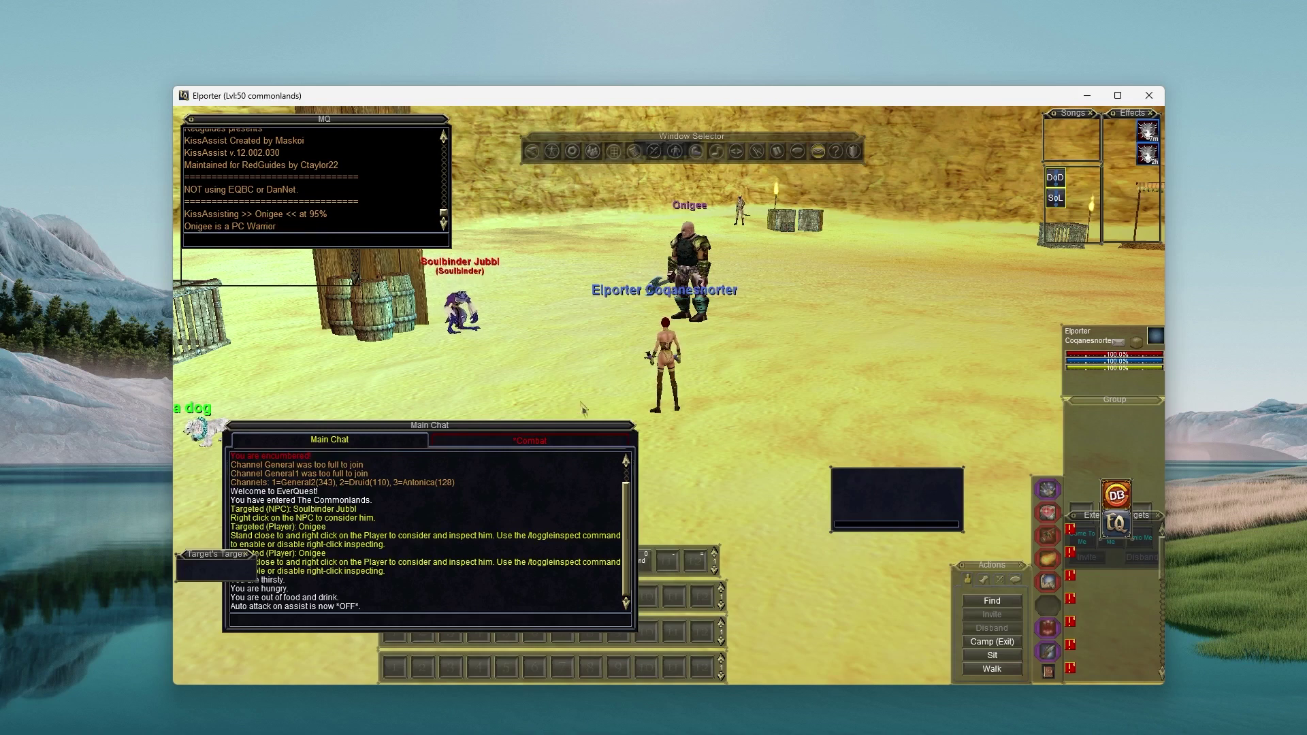
pyautogui.write('/end')
pyautogui.press('Return')
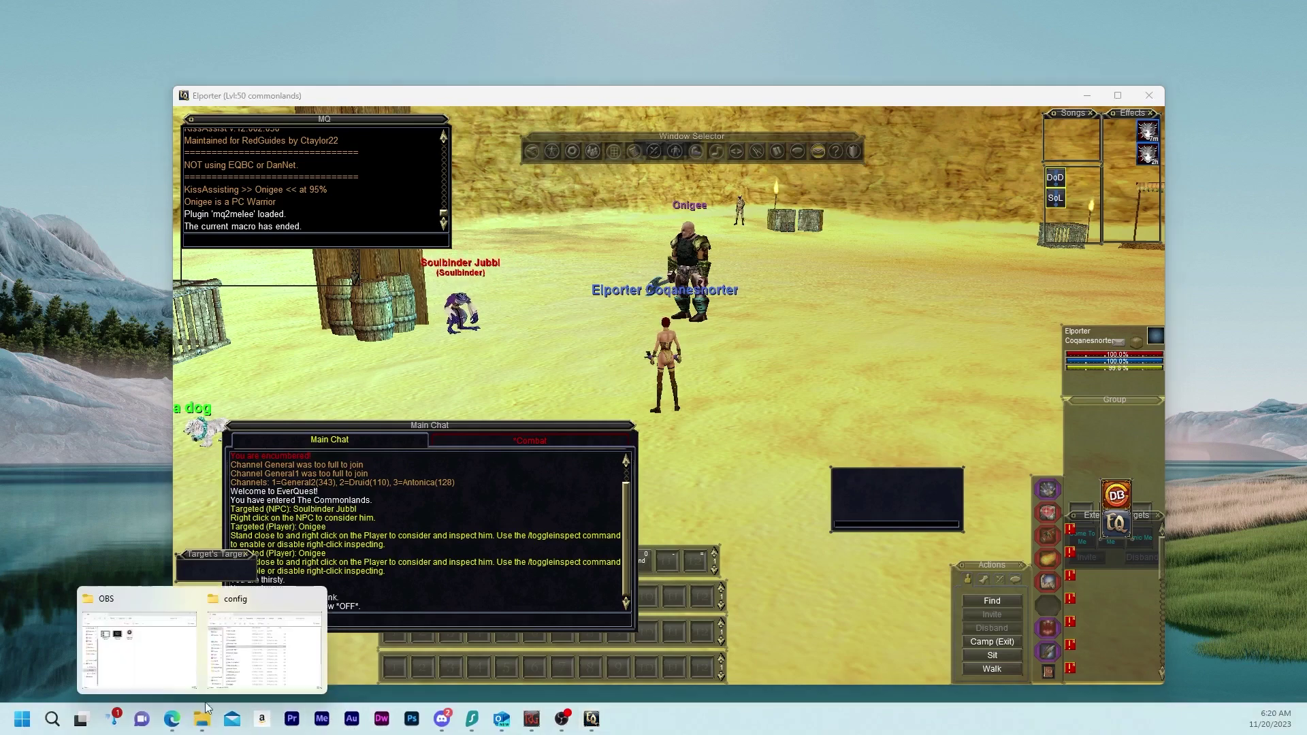
# Open the KissAssist_Elporter file from the MacroQuest config folder and enlarge its text window
pyautogui.click(229, 667)
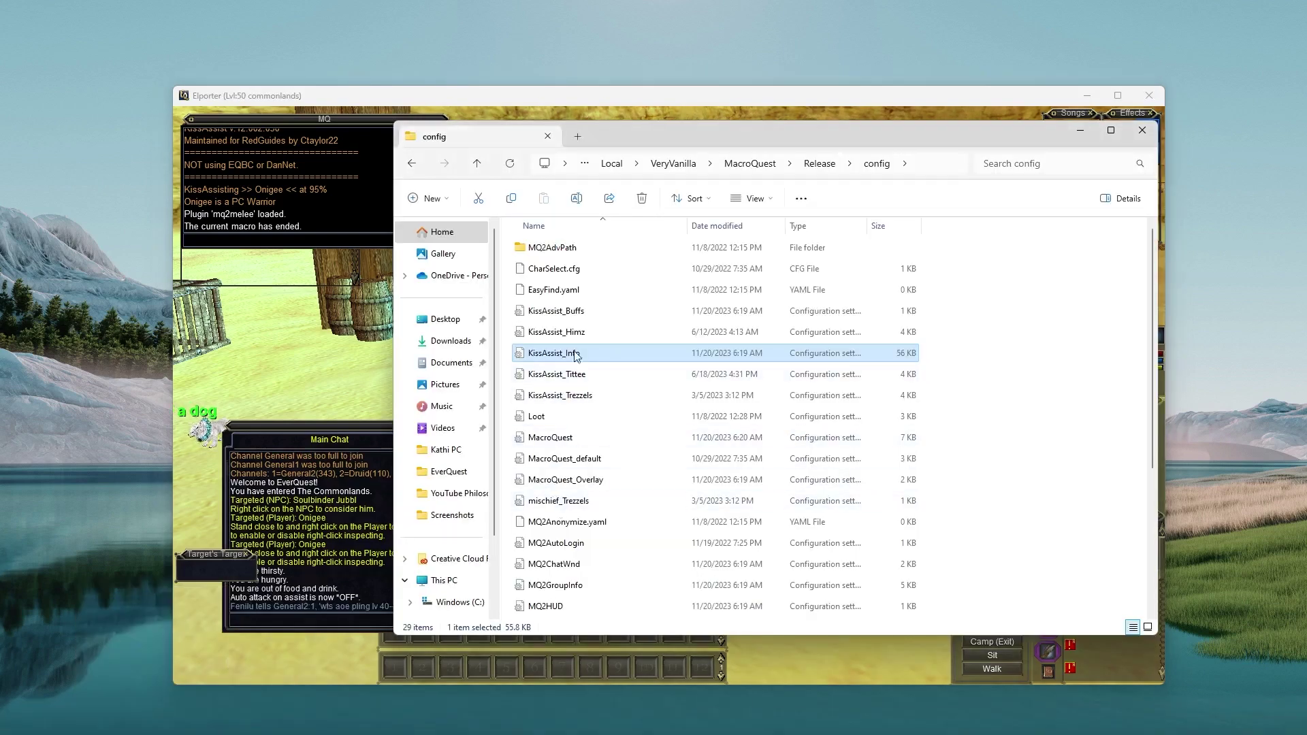
pyautogui.scroll(-5, 577, 352)
pyautogui.doubleClick(560, 614)
pyautogui.moveTo(521, 111); pyautogui.dragTo(779, 243)
pyautogui.scroll(-3, 680, 397)
pyautogui.moveTo(882, 487); pyautogui.dragTo(1116, 638)
pyautogui.moveTo(917, 249); pyautogui.dragTo(588, 96)
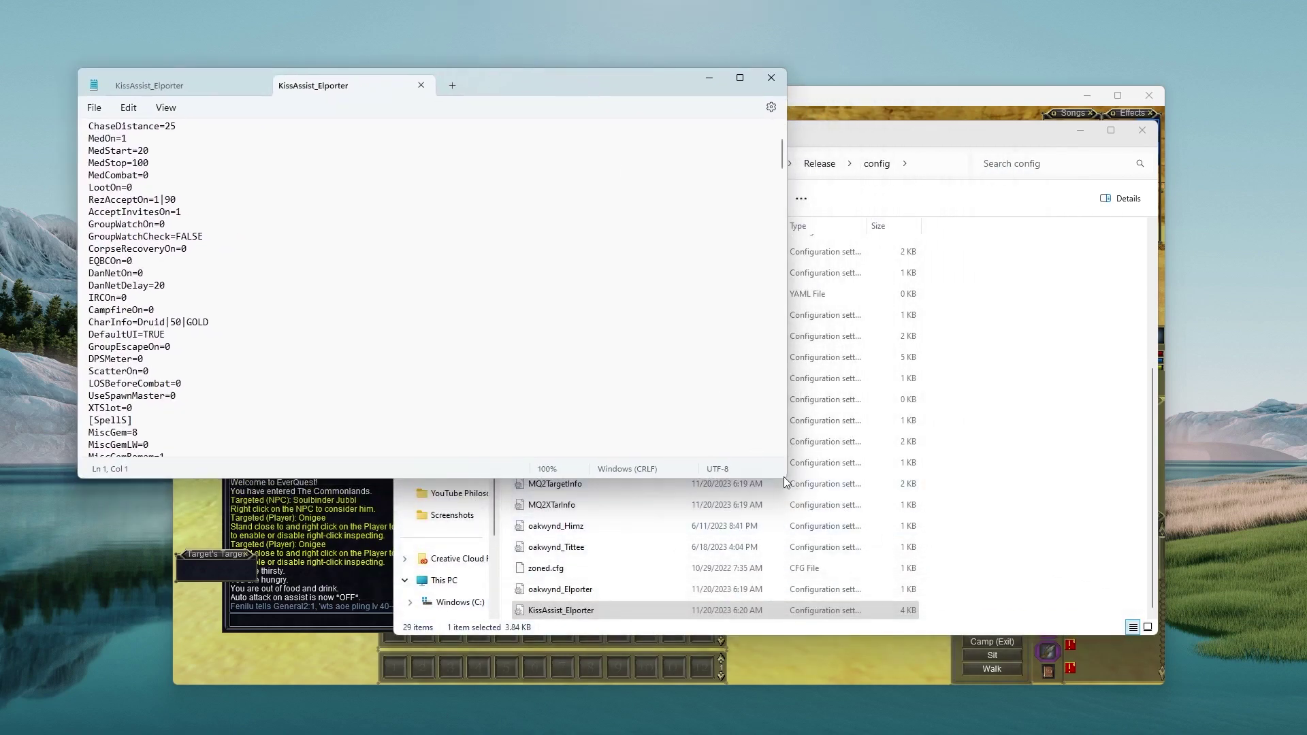
pyautogui.moveTo(785, 482); pyautogui.dragTo(871, 655)
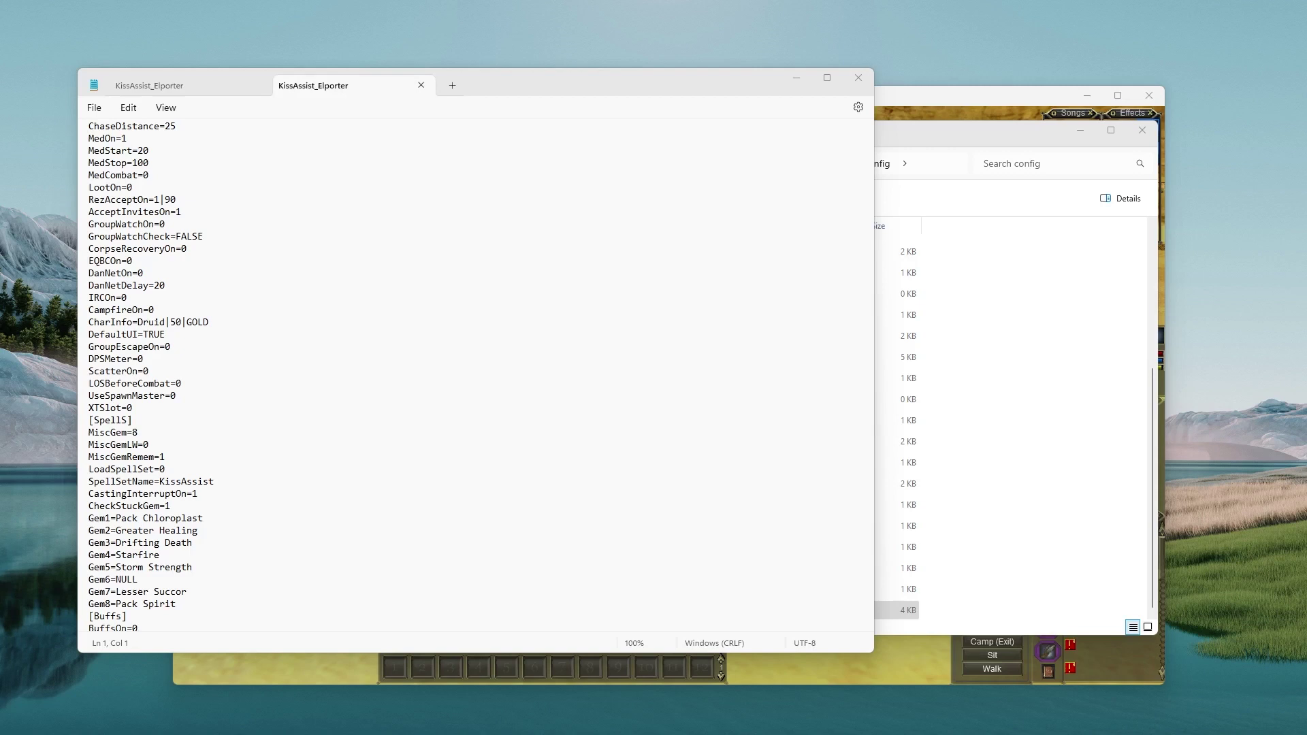
# Find the Level 50 Druid INI File on Almar's Guides' Druid Kissassist INI Files page and open it
pyautogui.moveTo(381, 147); pyautogui.dragTo(204, 87)
pyautogui.scroll(-4, 404, 349)
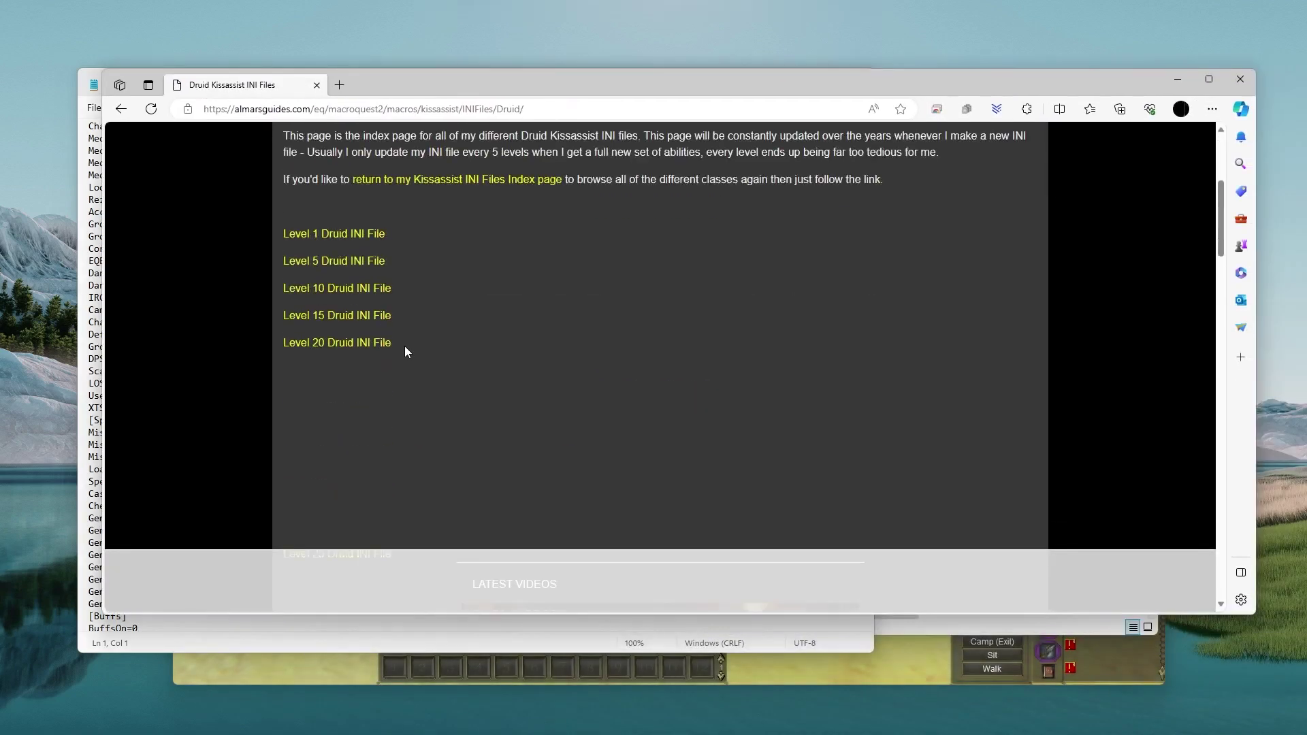
pyautogui.scroll(-4, 453, 313)
pyautogui.scroll(-12, 455, 313)
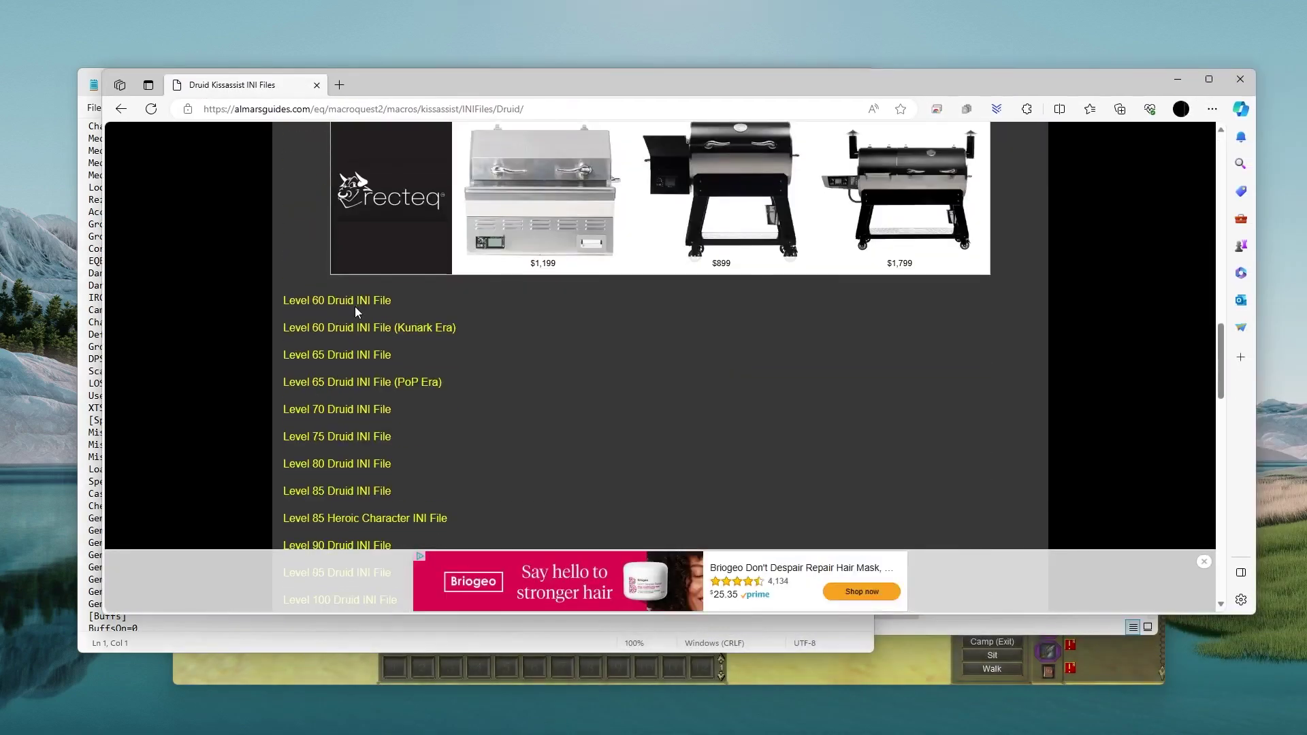
pyautogui.scroll(5, 340, 338)
pyautogui.scroll(-8, 341, 368)
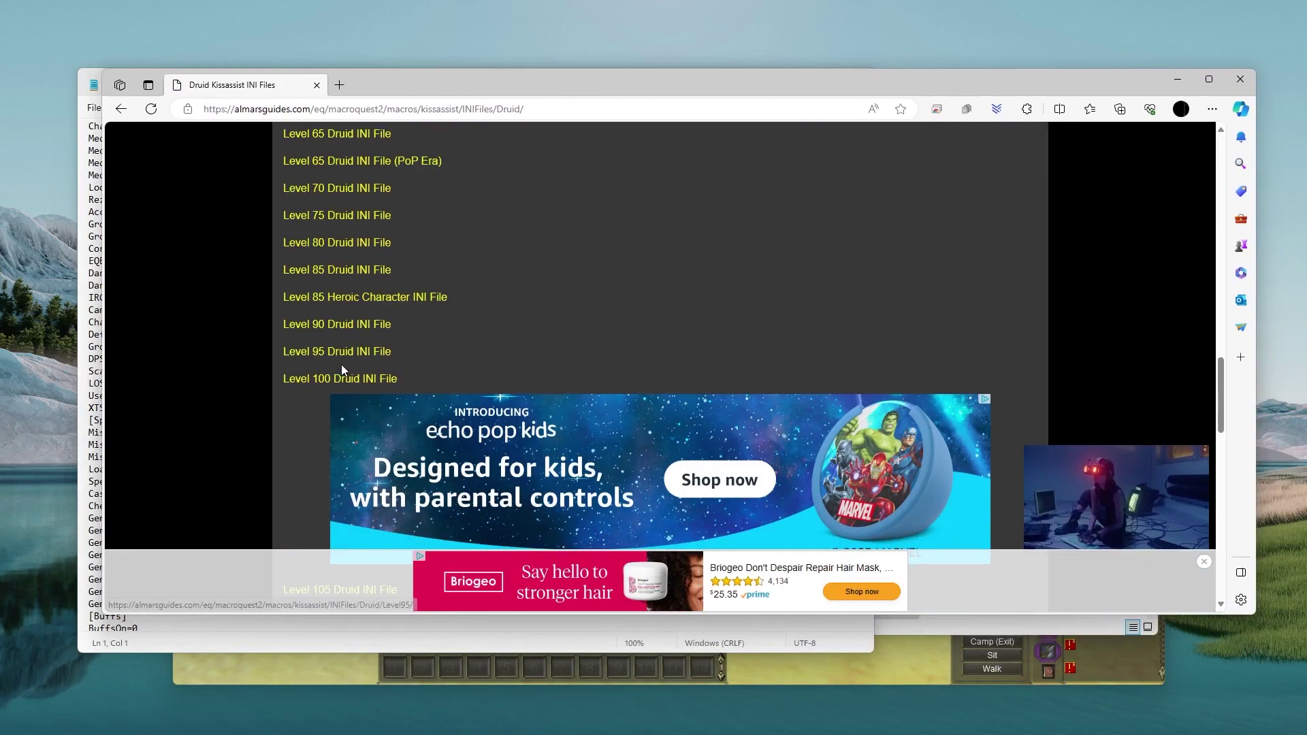
pyautogui.scroll(10, 340, 370)
pyautogui.scroll(1, 340, 370)
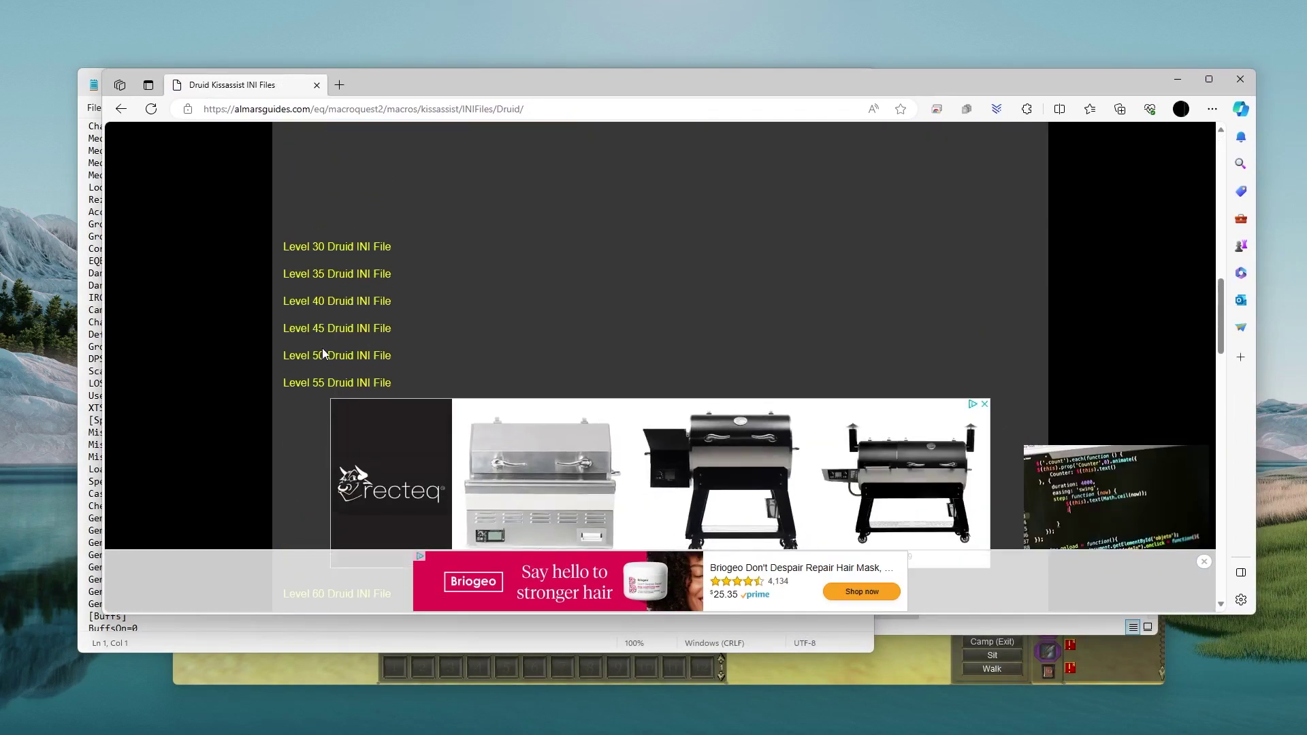
pyautogui.click(360, 356)
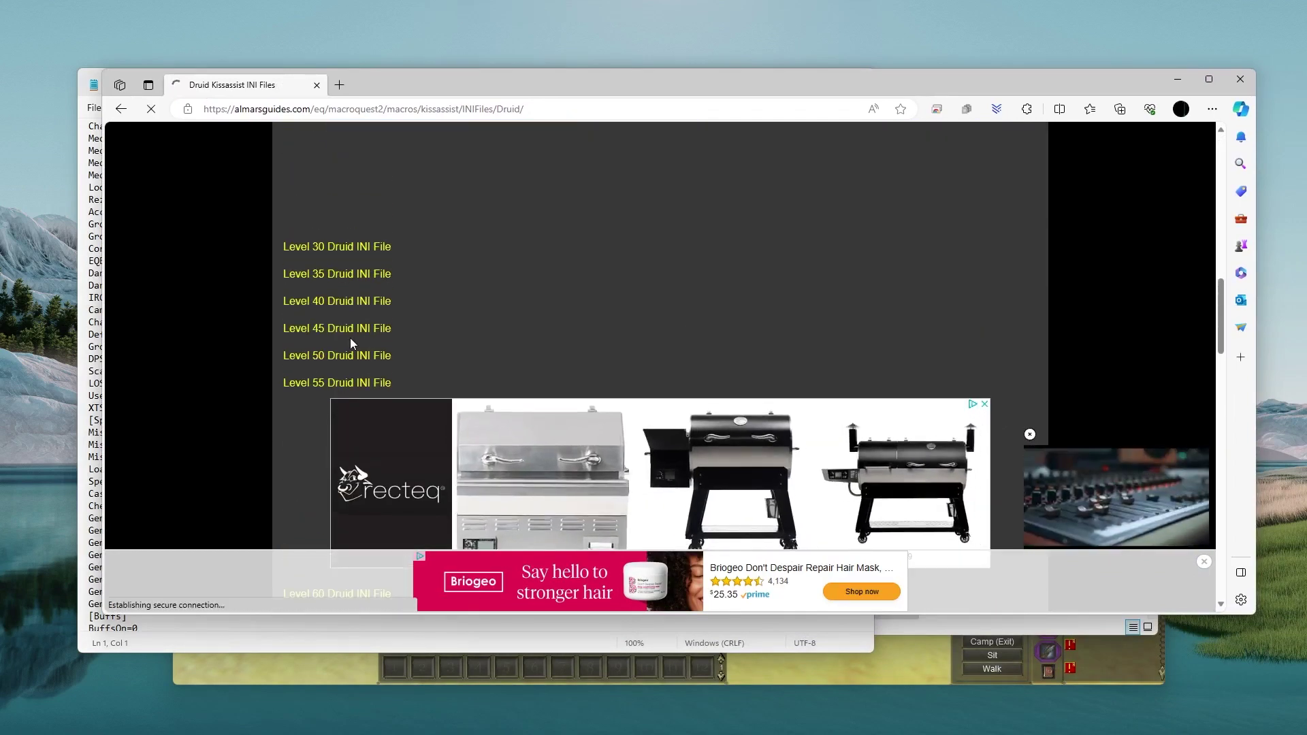
# Examine the General, SpellSet and Buffs sections of the Level 50 druid INI, including the listed buff spells
pyautogui.scroll(-7, 348, 342)
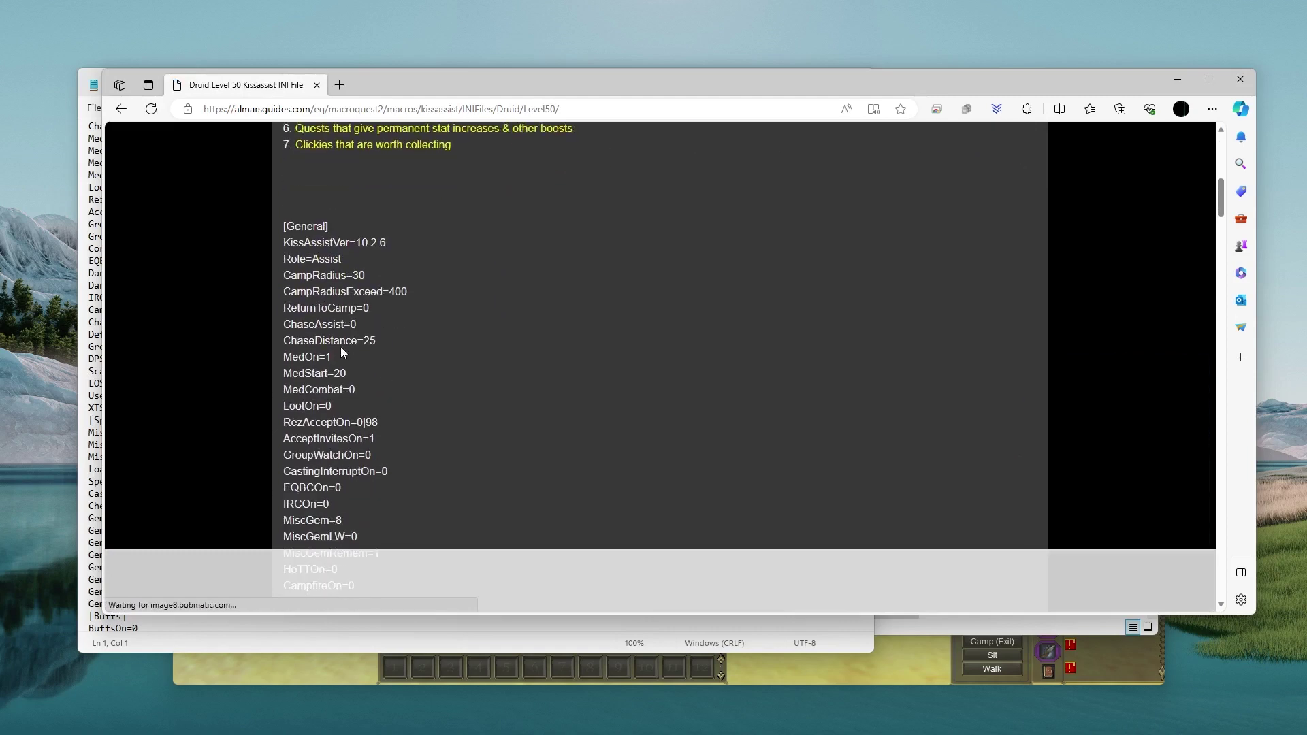
pyautogui.scroll(-2, 378, 357)
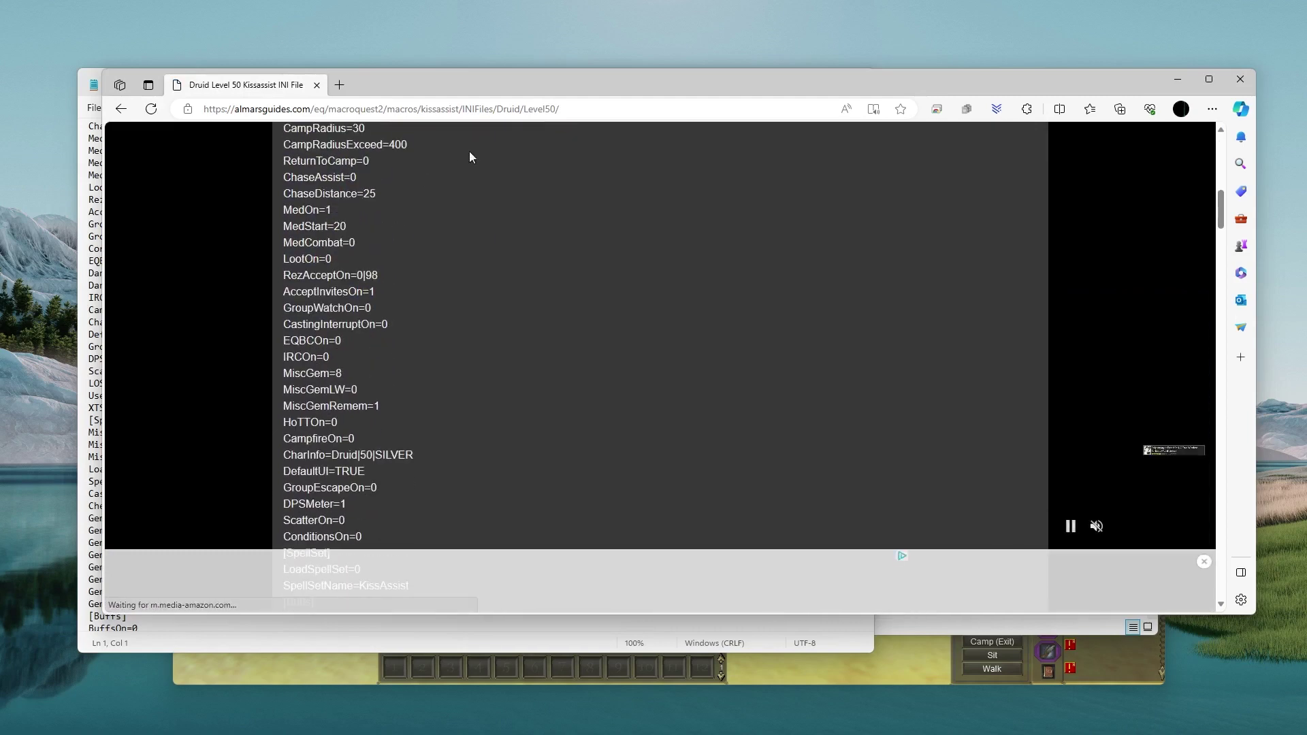
pyautogui.moveTo(518, 87); pyautogui.dragTo(572, 24)
pyautogui.scroll(-4, 462, 302)
pyautogui.moveTo(384, 277); pyautogui.dragTo(438, 269)
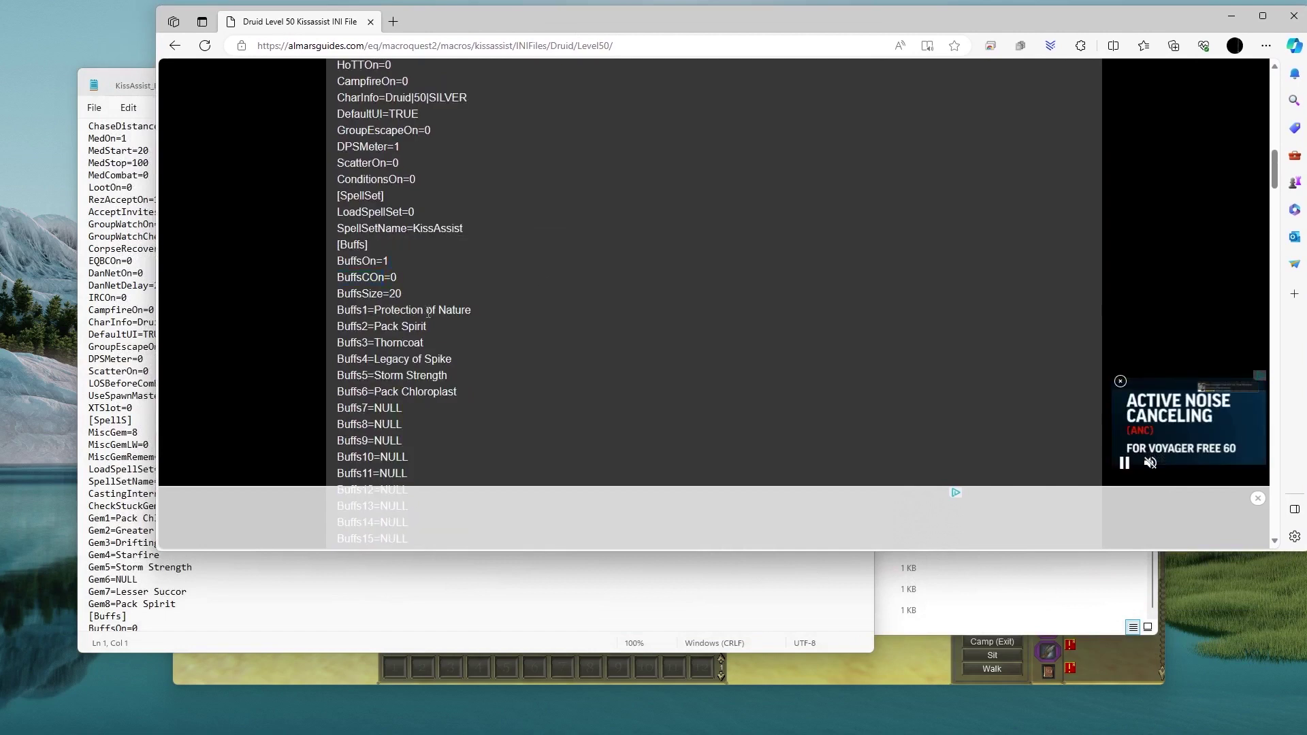
pyautogui.click(387, 311)
pyautogui.scroll(-1, 457, 310)
pyautogui.moveTo(459, 314); pyautogui.dragTo(399, 289)
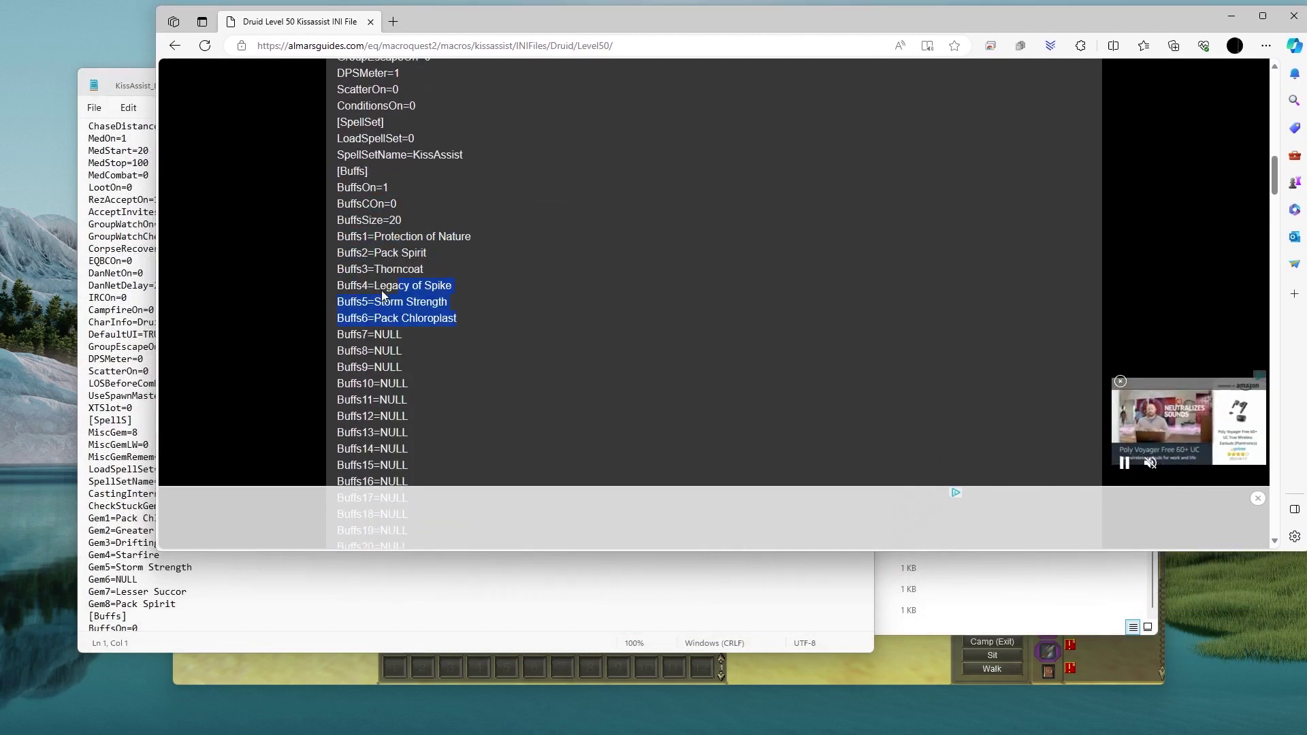
# Examine the Melee, DPS and Heals sections of the Level 50 druid INI, including the Ensnare and Forest's Renewal entries
pyautogui.scroll(-6, 416, 281)
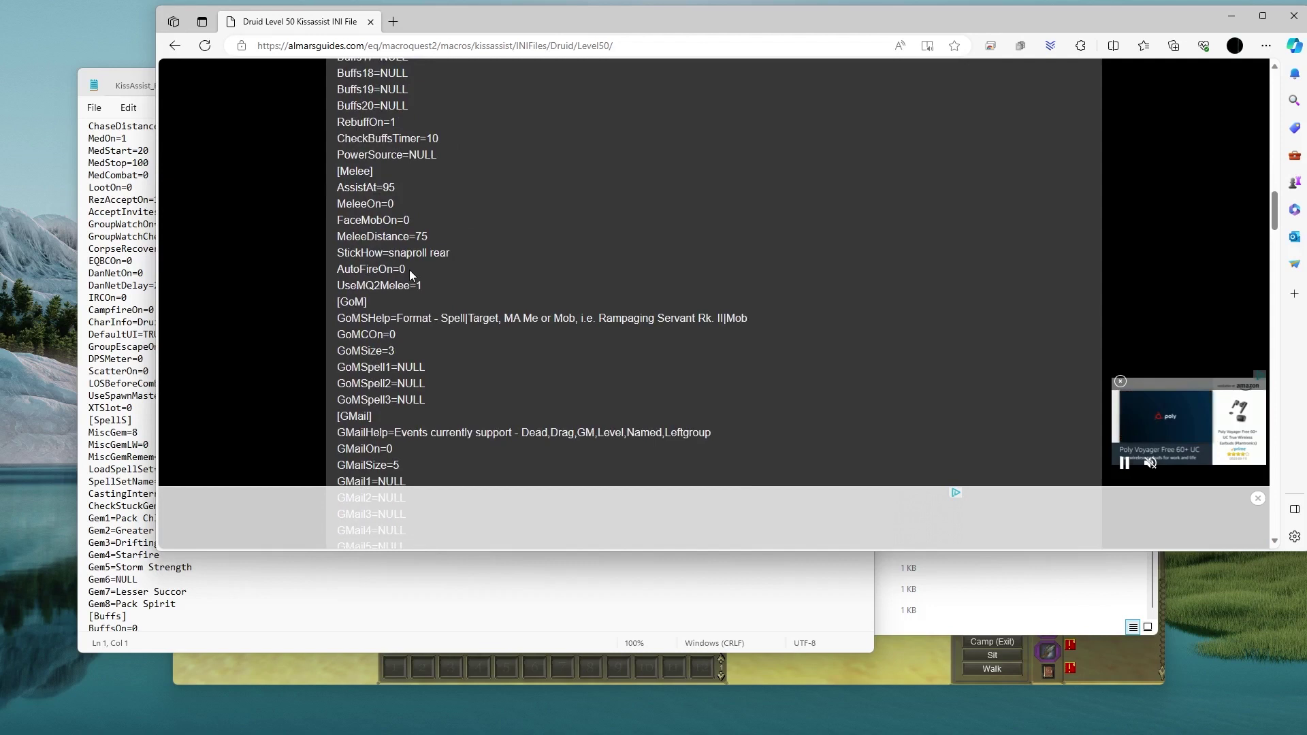
pyautogui.scroll(-9, 466, 371)
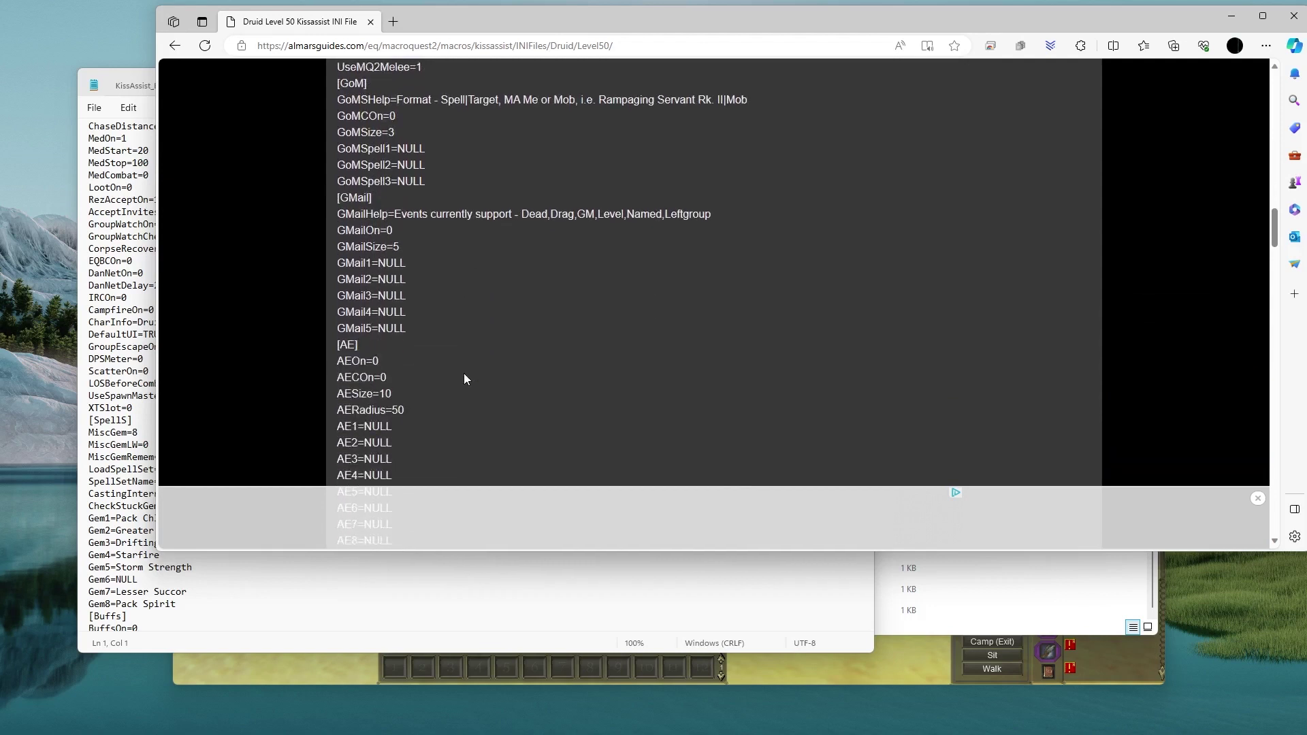
pyautogui.click(468, 335)
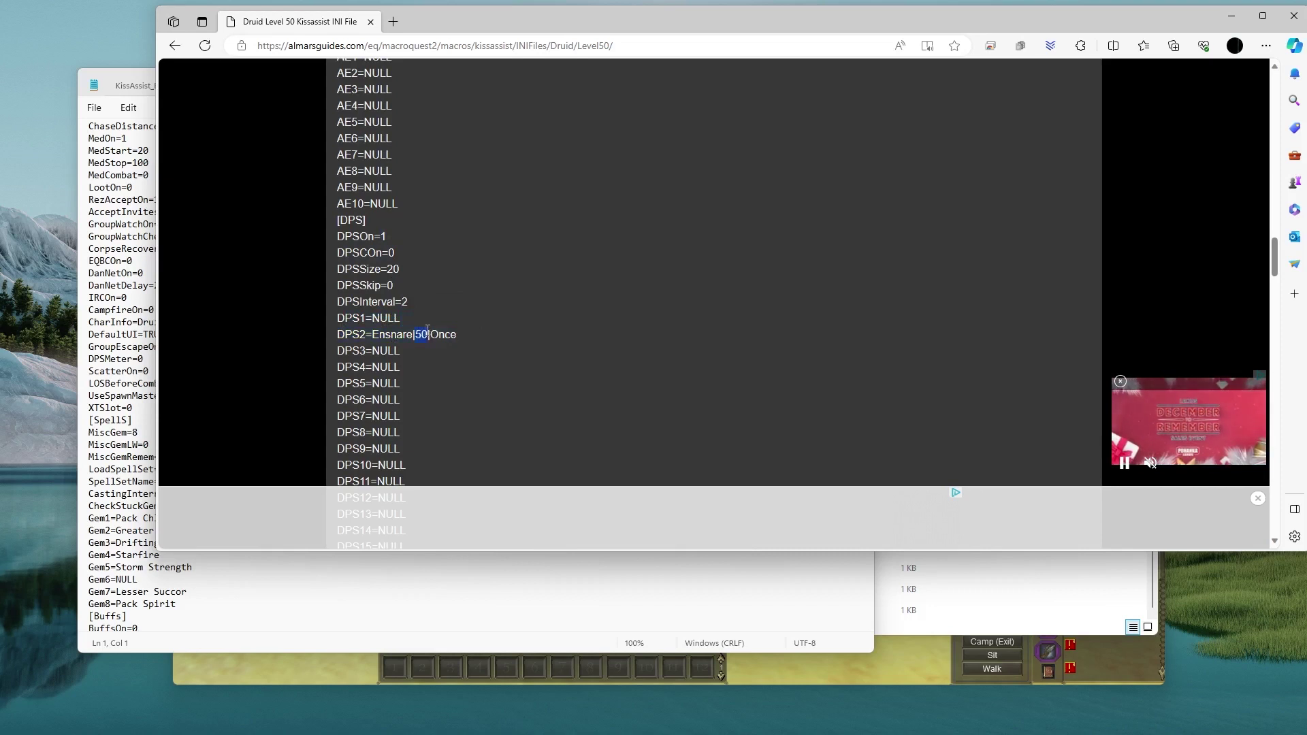
pyautogui.scroll(-6, 435, 351)
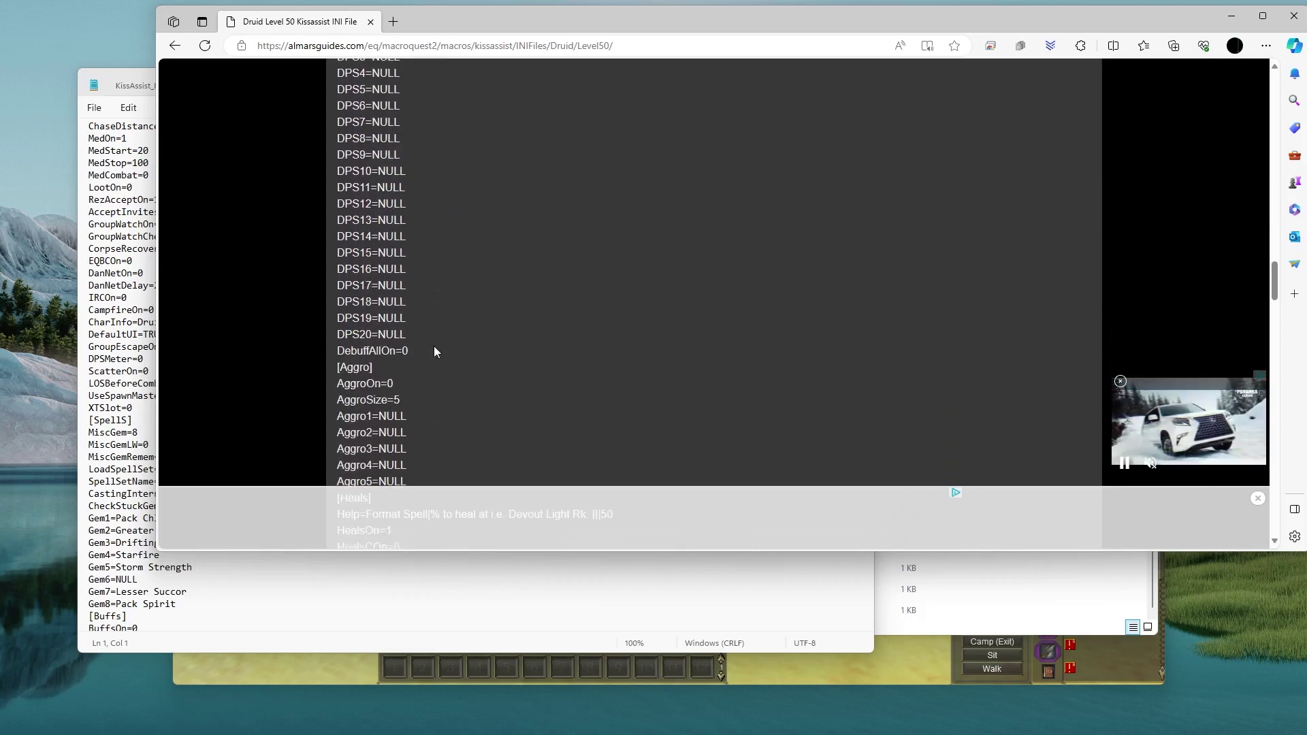
pyautogui.scroll(-1, 435, 346)
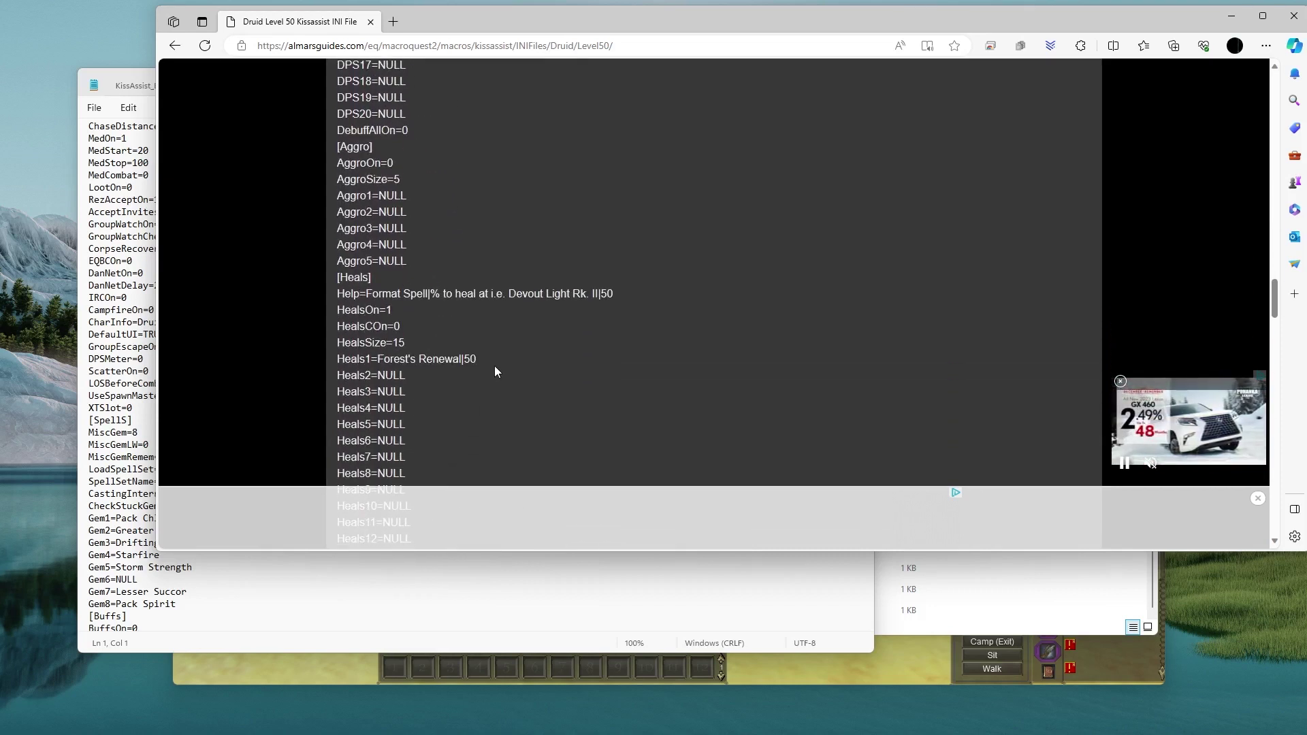
pyautogui.moveTo(404, 364); pyautogui.dragTo(378, 365)
pyautogui.scroll(-1, 427, 408)
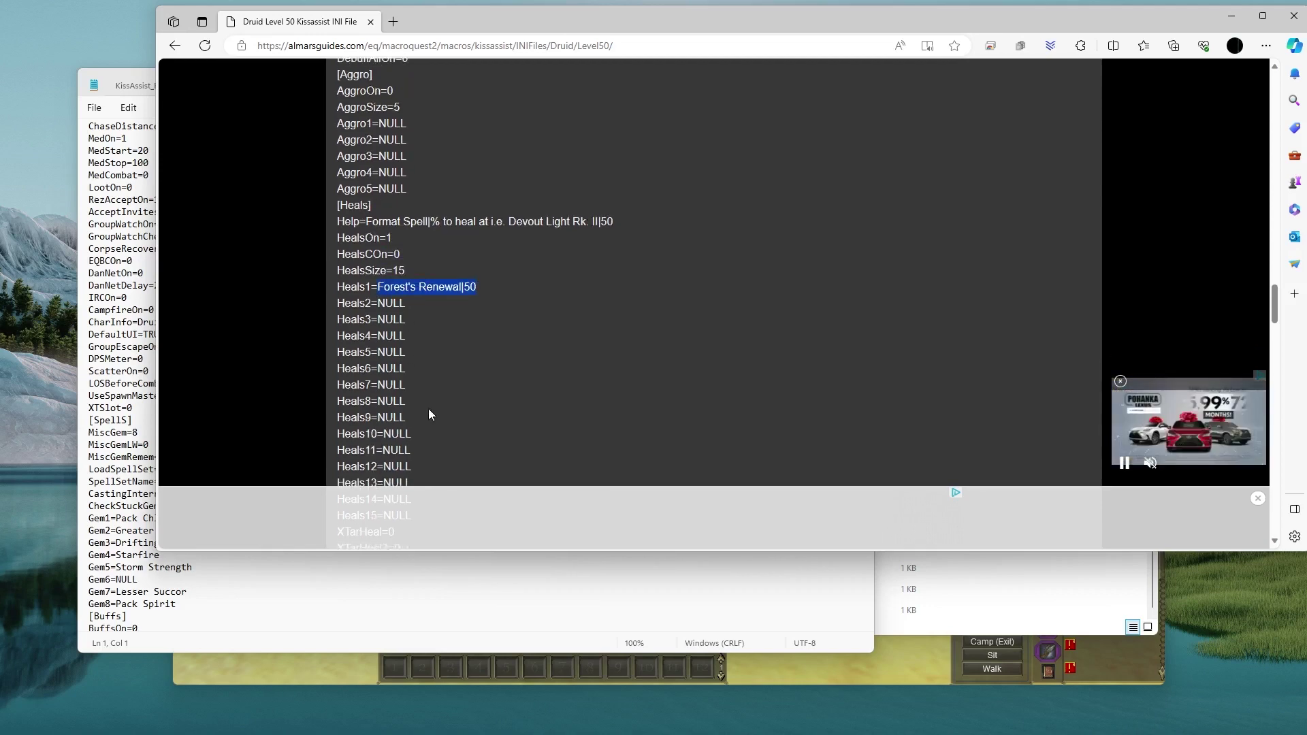
pyautogui.scroll(-12, 429, 409)
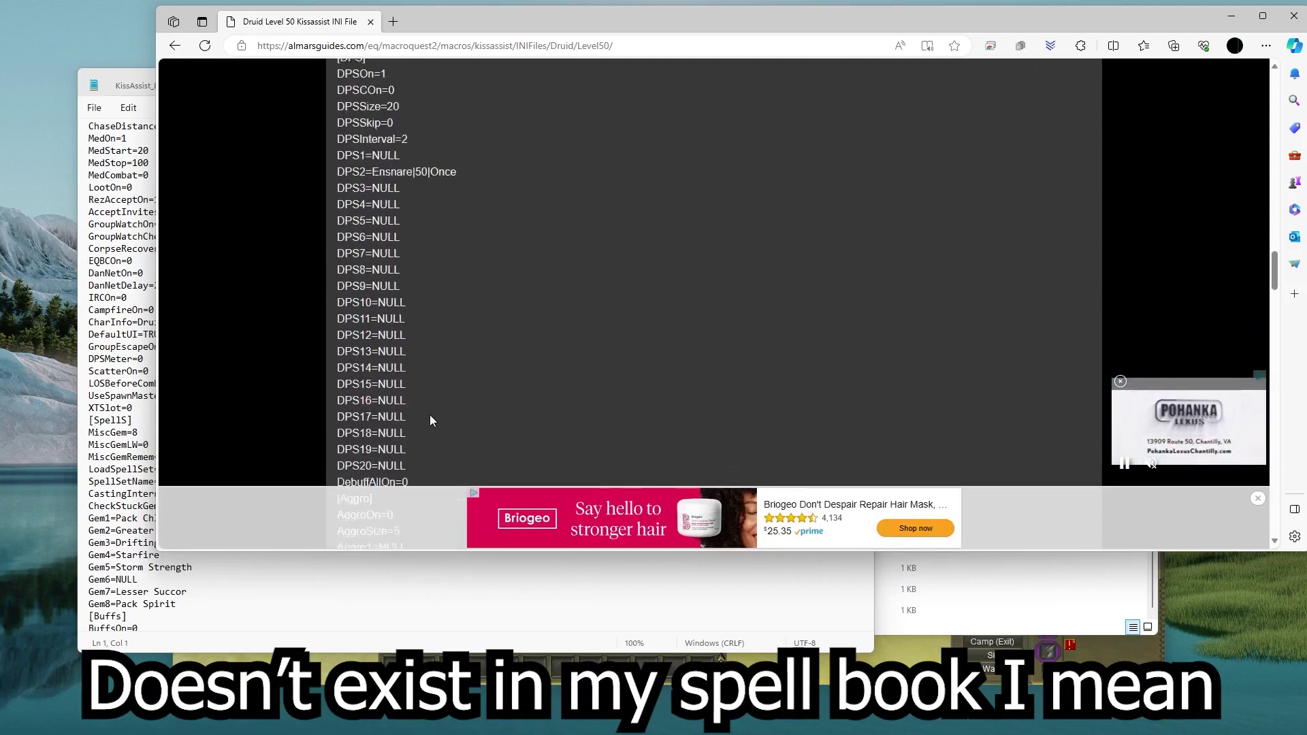
# Move the spell gem bar higher in EverQuest and inspect the Greater Healing spell, returning to the KissAssist_Elporter file
pyautogui.click(1048, 672)
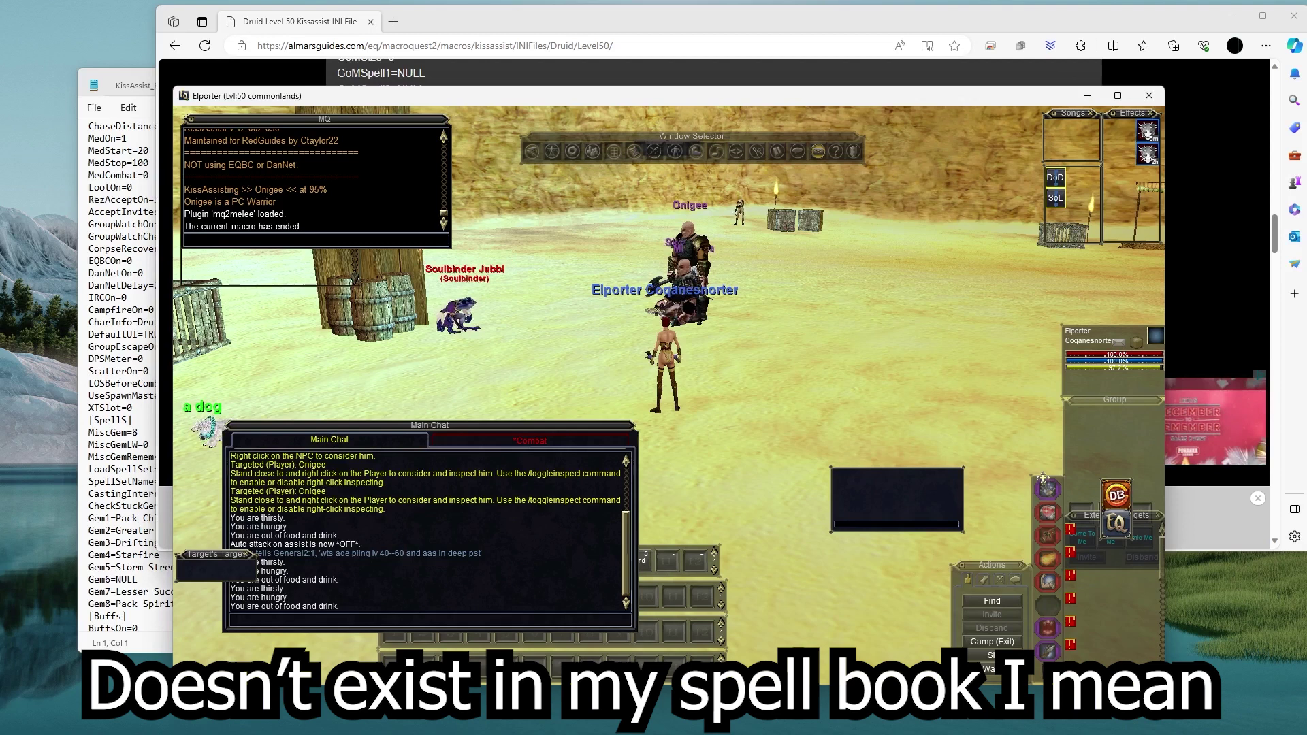
pyautogui.moveTo(1025, 292); pyautogui.dragTo(1024, 291)
pyautogui.rightClick(1036, 330)
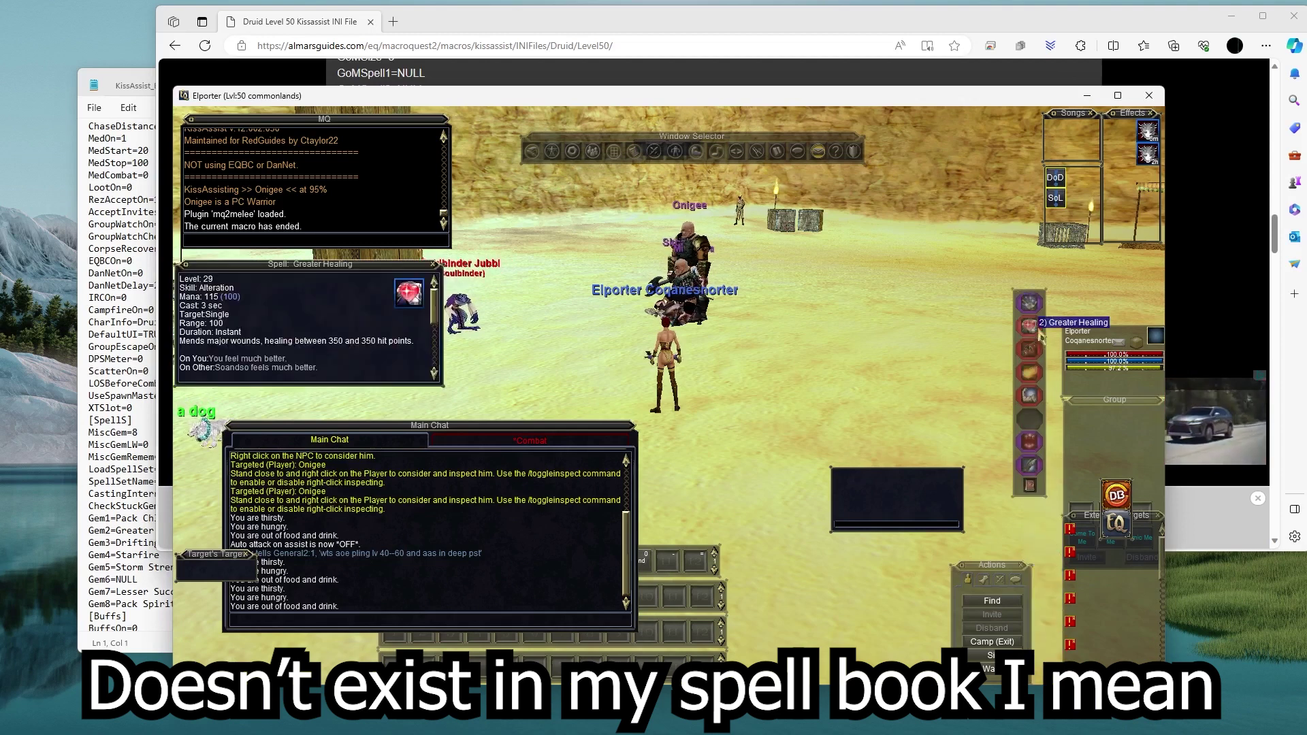
pyautogui.hotkey('alt', 'Tab')
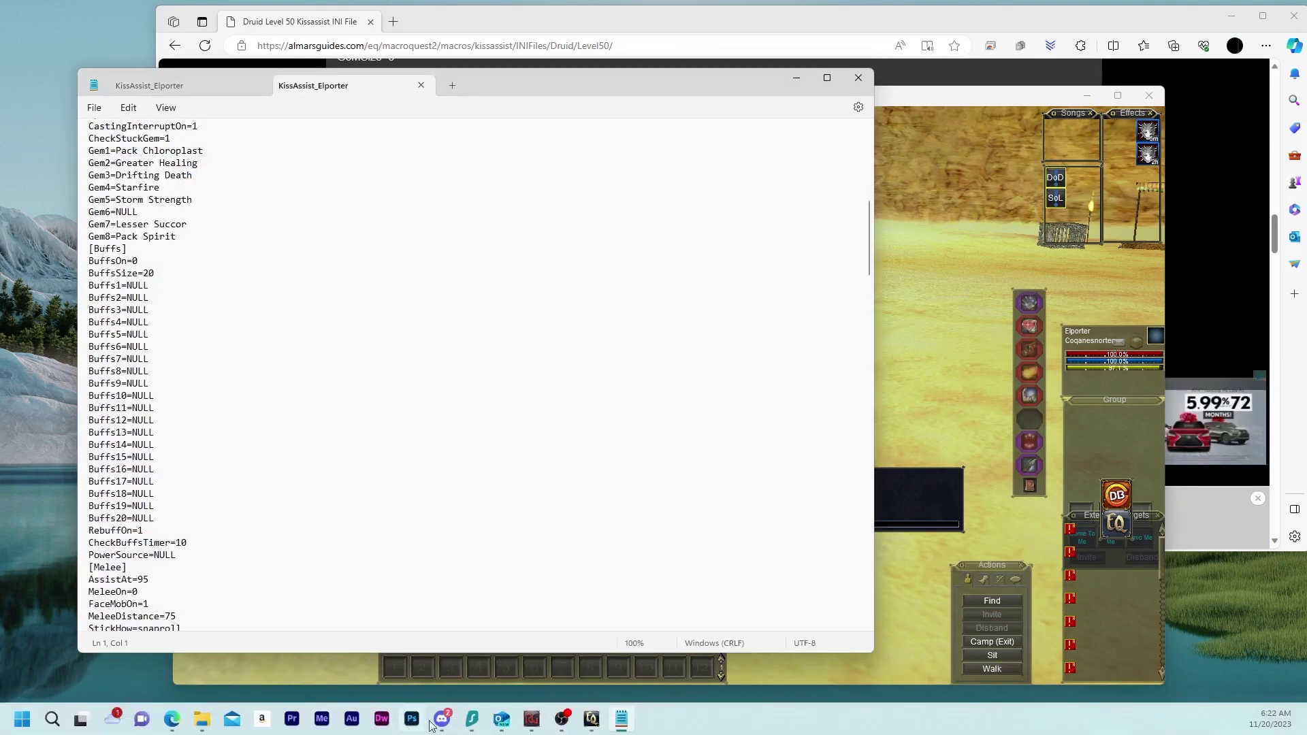
# Try replacing the BuffsOn through Buffs6 lines in the KissAssist_Elporter file with the BuffsOn through Buffs6 entries from the level 50 druid guide page
pyautogui.moveTo(568, 727)
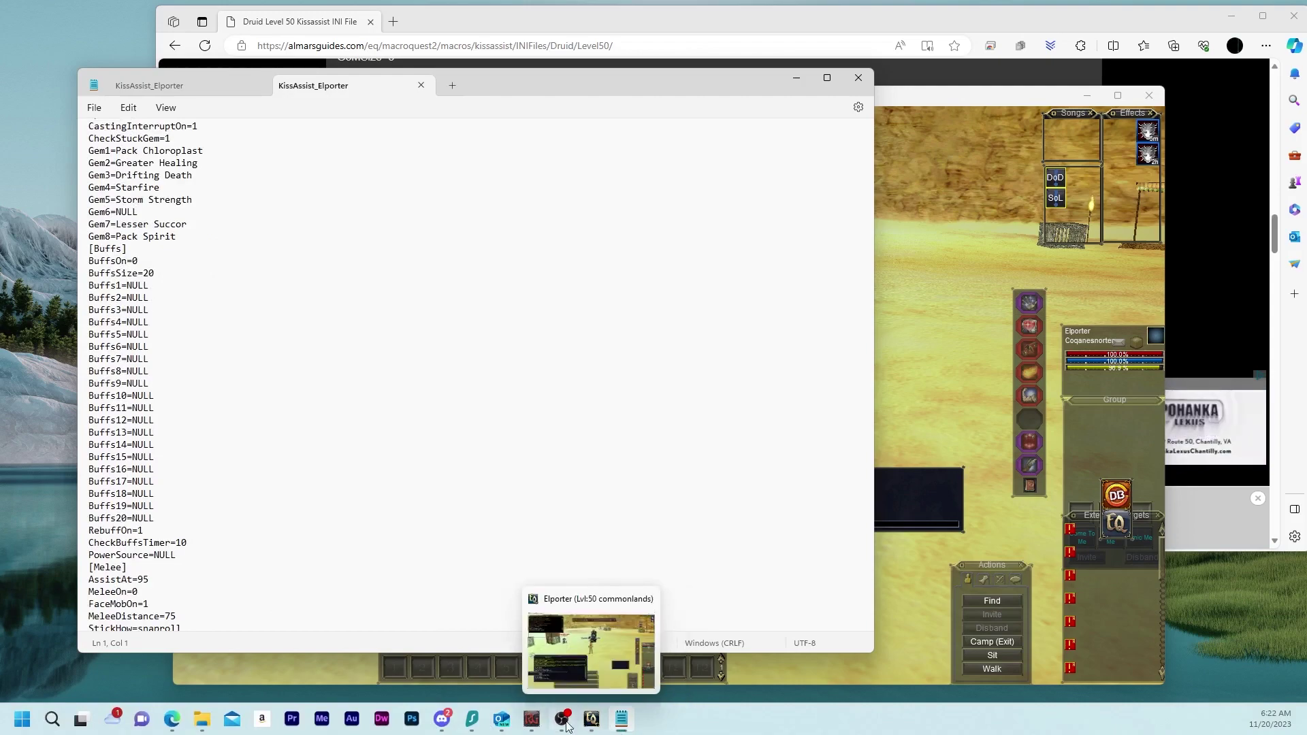
pyautogui.click(231, 647)
pyautogui.scroll(-10, 463, 327)
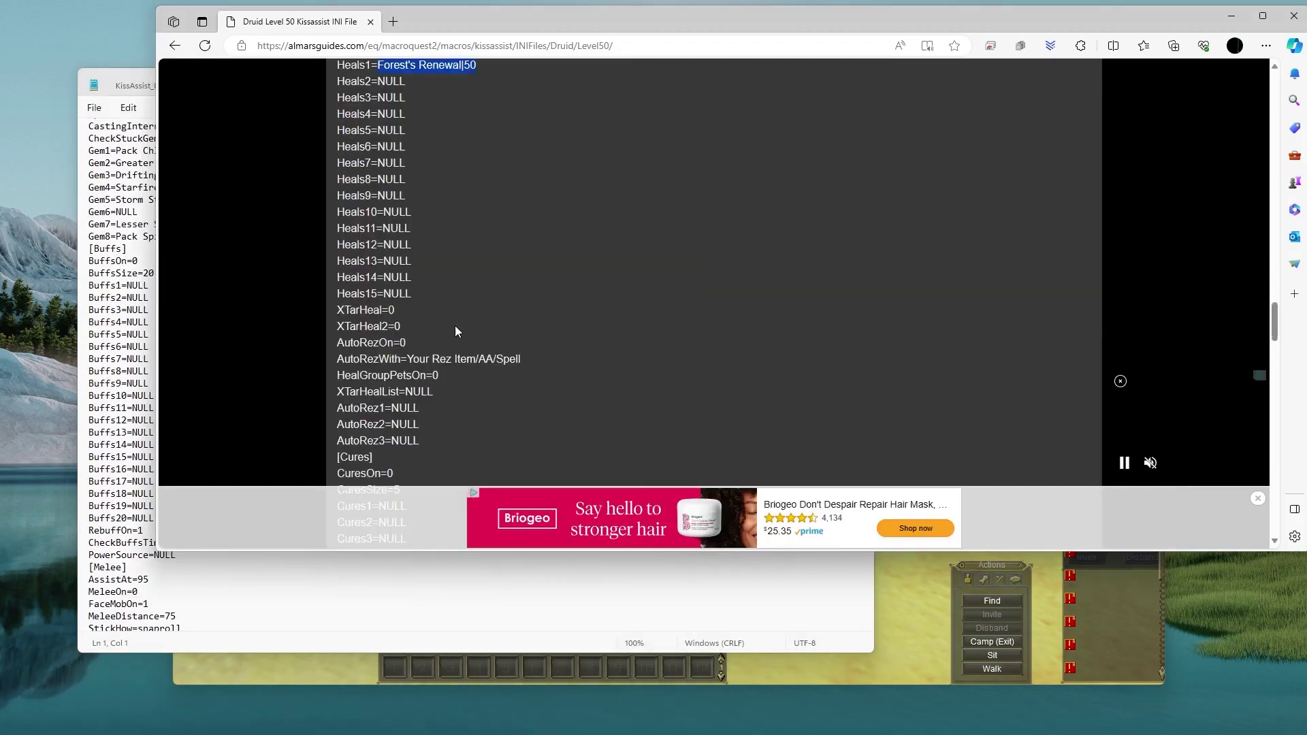
pyautogui.scroll(10, 474, 332)
pyautogui.scroll(-5, 477, 331)
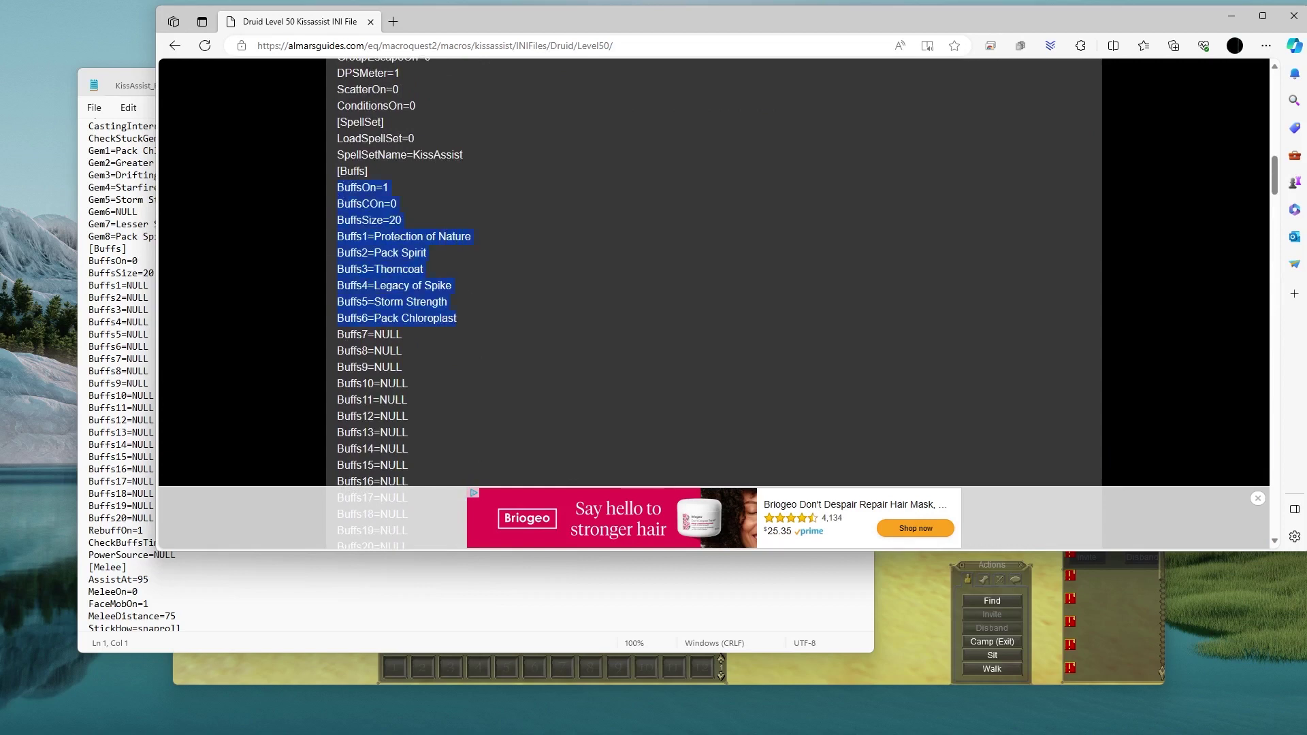
pyautogui.moveTo(89, 261); pyautogui.dragTo(161, 338)
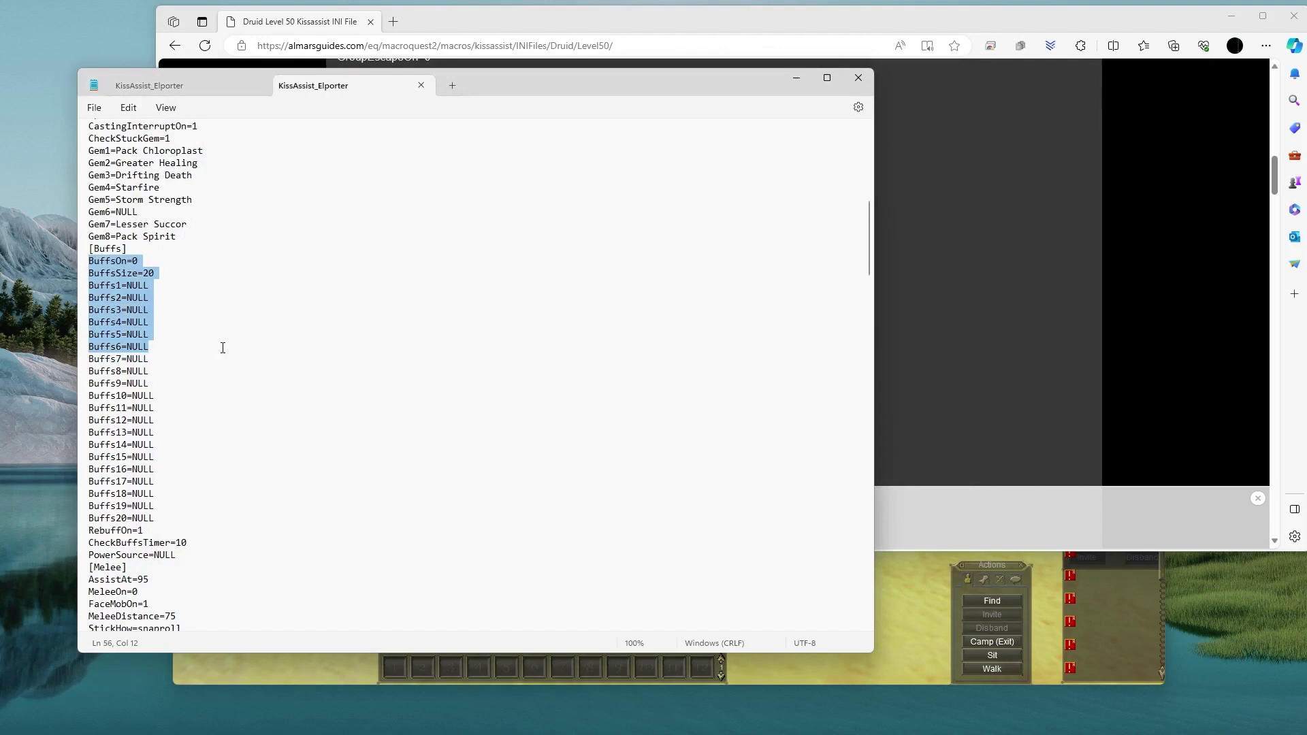
pyautogui.write('BuffsOn=1 BuffsCOn=0 BuffsSize=20 Buffs1=Protection of Nature Buffs2=Pack Spirit Buffs3=Thorncoat Buffs4=Legacy of Spike Buffs5=Storm Strength Buffs6=Pack Chloroplast')
pyautogui.click(209, 292)
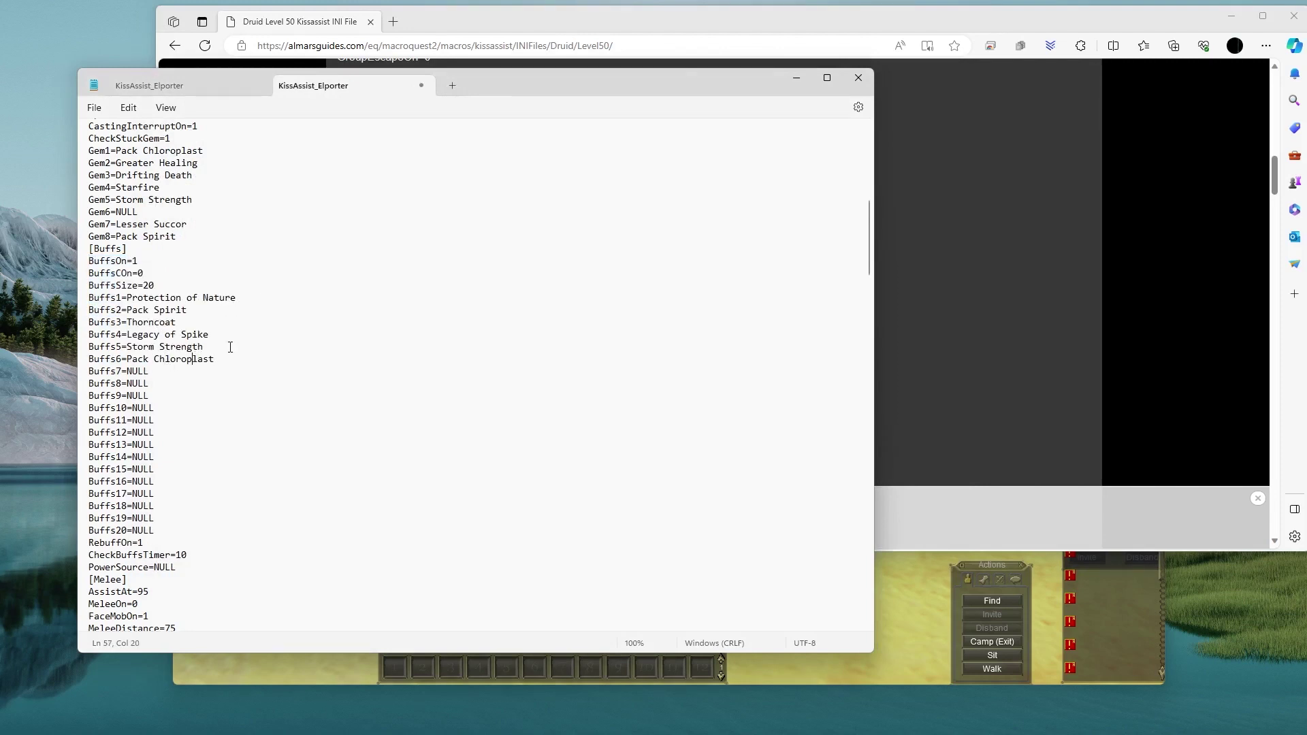
pyautogui.hotkey('ctrl', 'z')
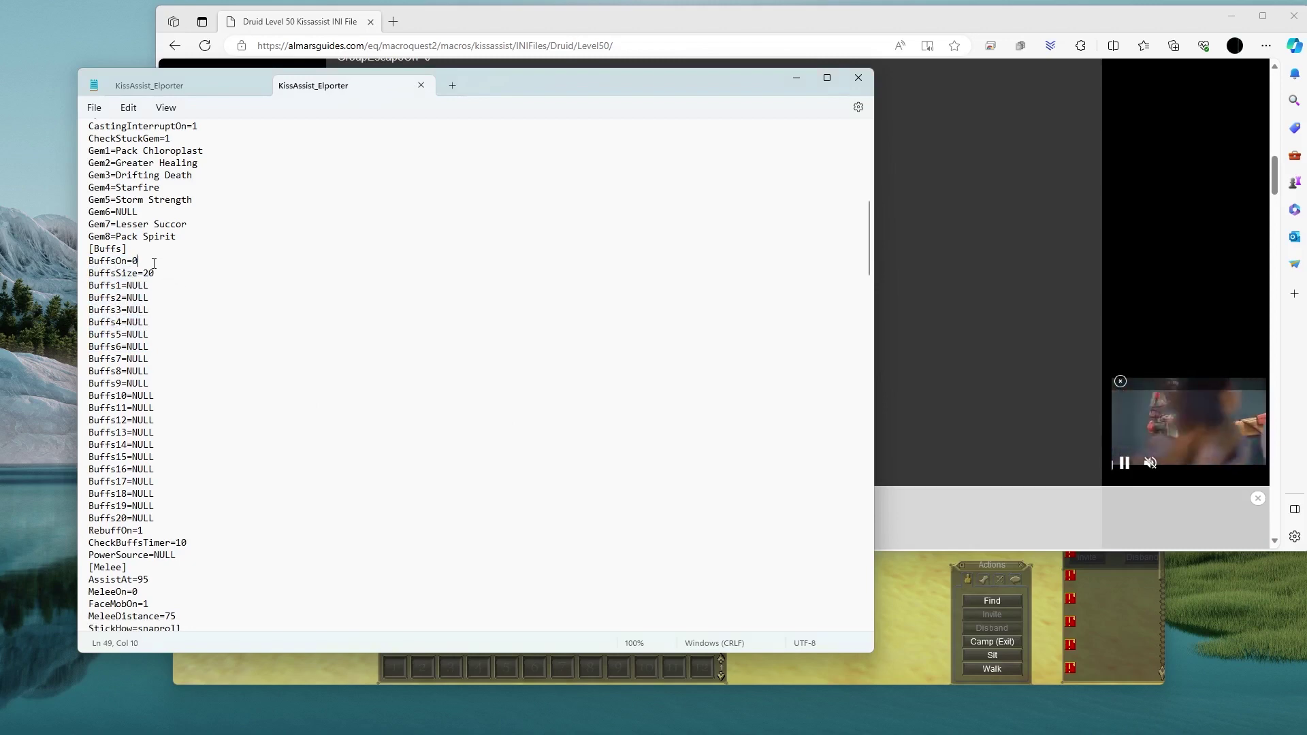
# Set BuffsOn to 1 in the [Buffs] section and memorize Skin Like Nature in the empty sixth spell gem in EverQuest
pyautogui.moveTo(137, 262); pyautogui.dragTo(128, 267)
pyautogui.write('=1')
pyautogui.hotkey('alt', 'Tab')
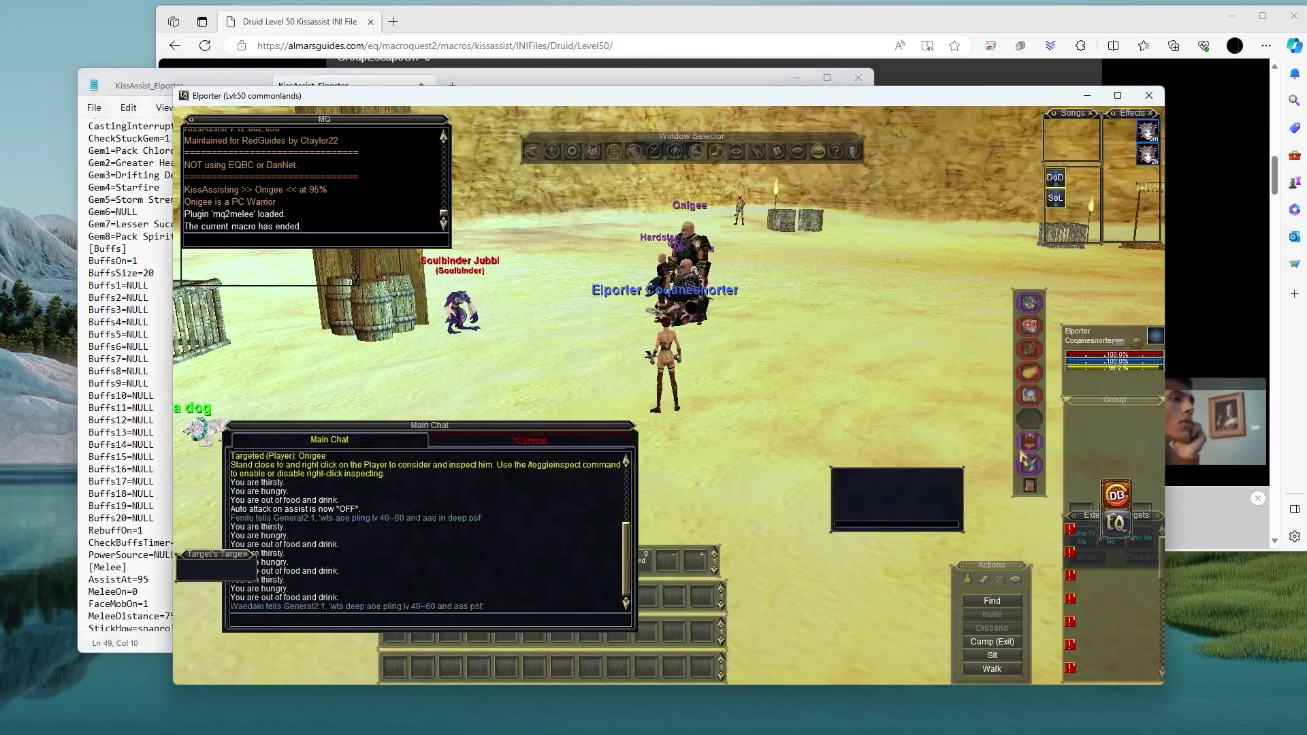
pyautogui.rightClick(1036, 418)
pyautogui.click(1074, 461)
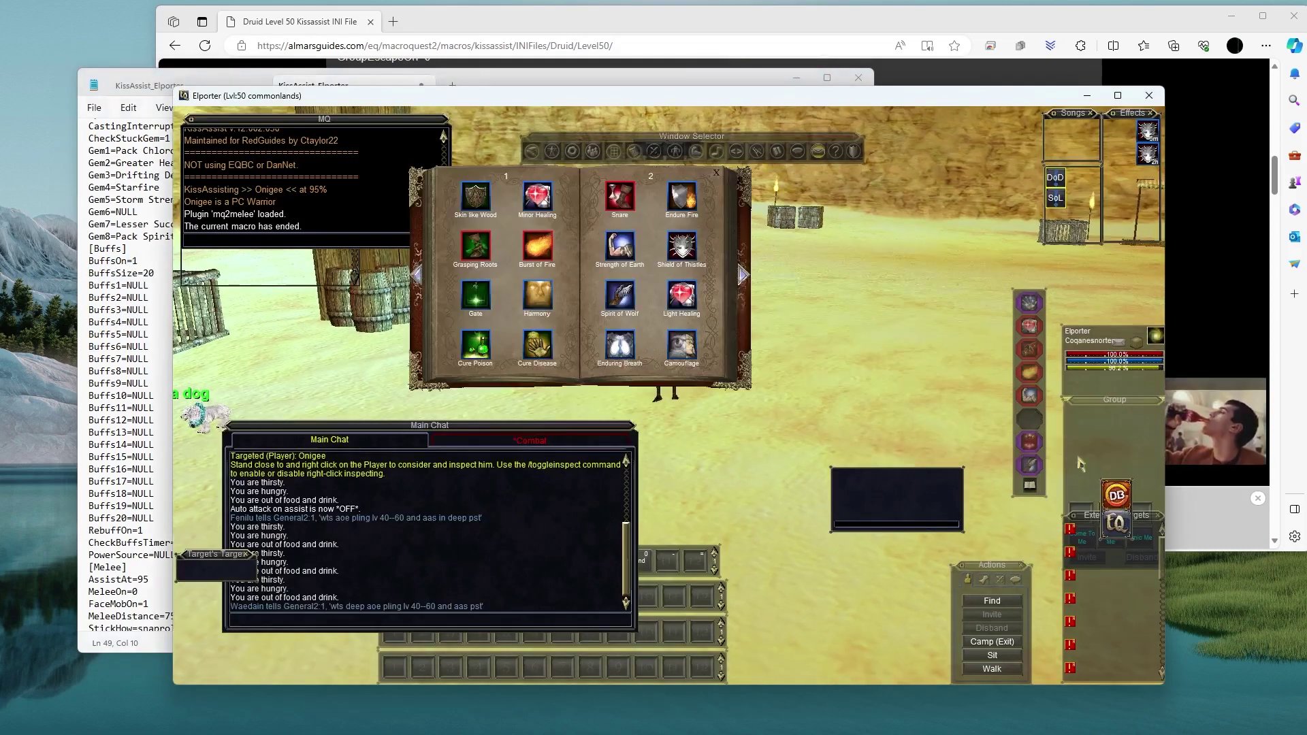
pyautogui.press('Escape')
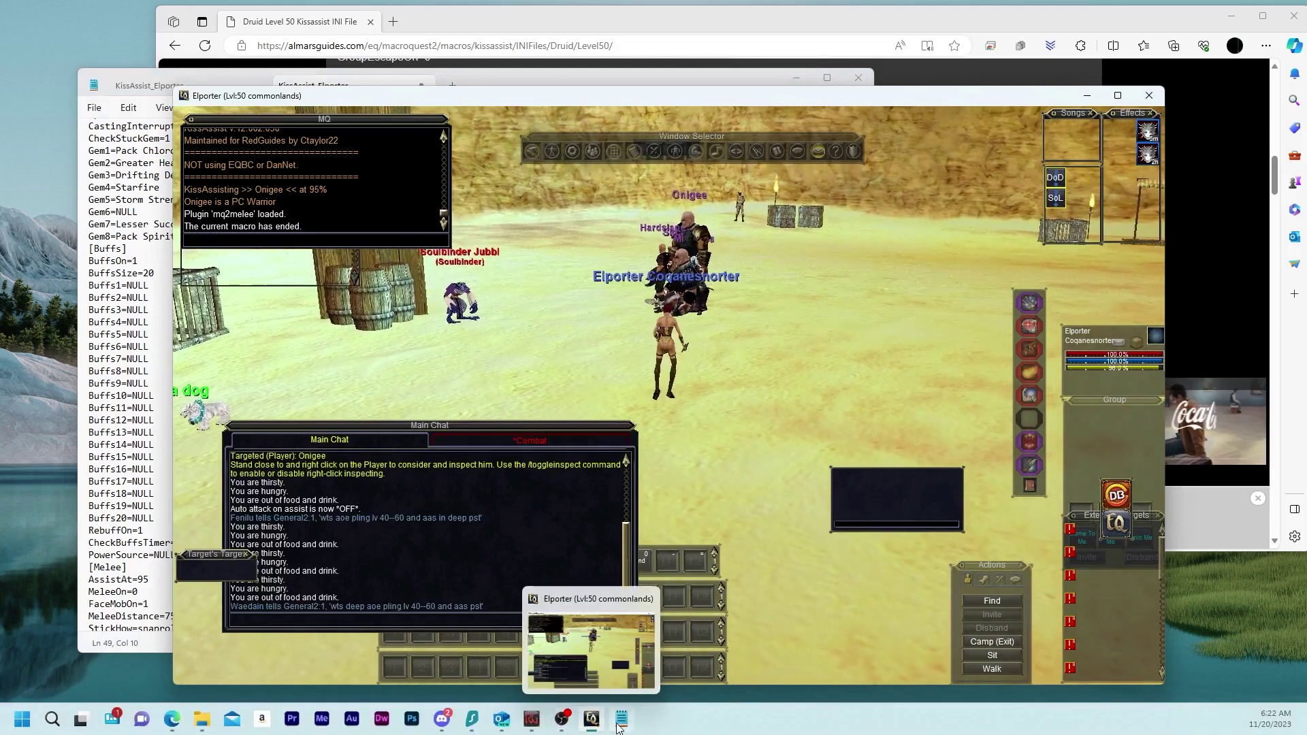
# Set Buffs1 to Skin Like Nature|Ma and Buffs2 to Pack Chloroplast|Ma, checking the regen spell in EverQuest, and save the KissAssist_Elporter file
pyautogui.click(621, 719)
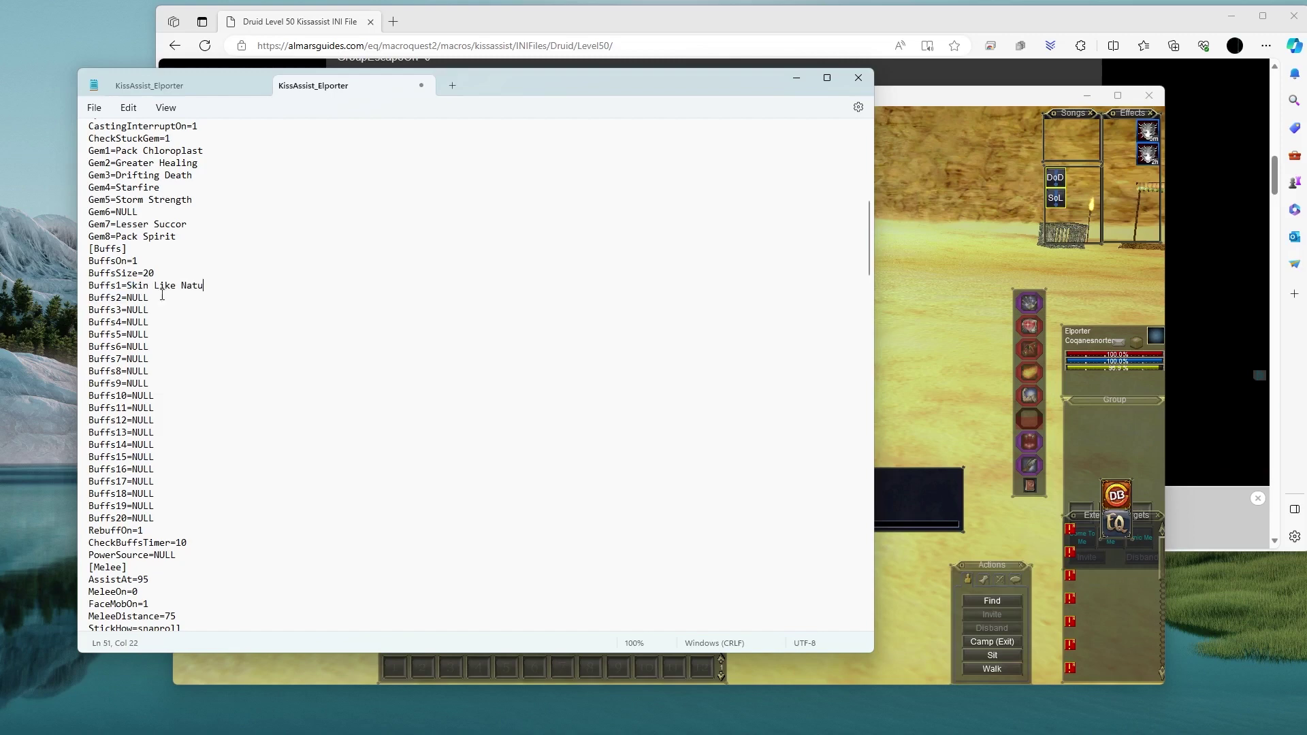
pyautogui.press('Down')
pyautogui.click(912, 361)
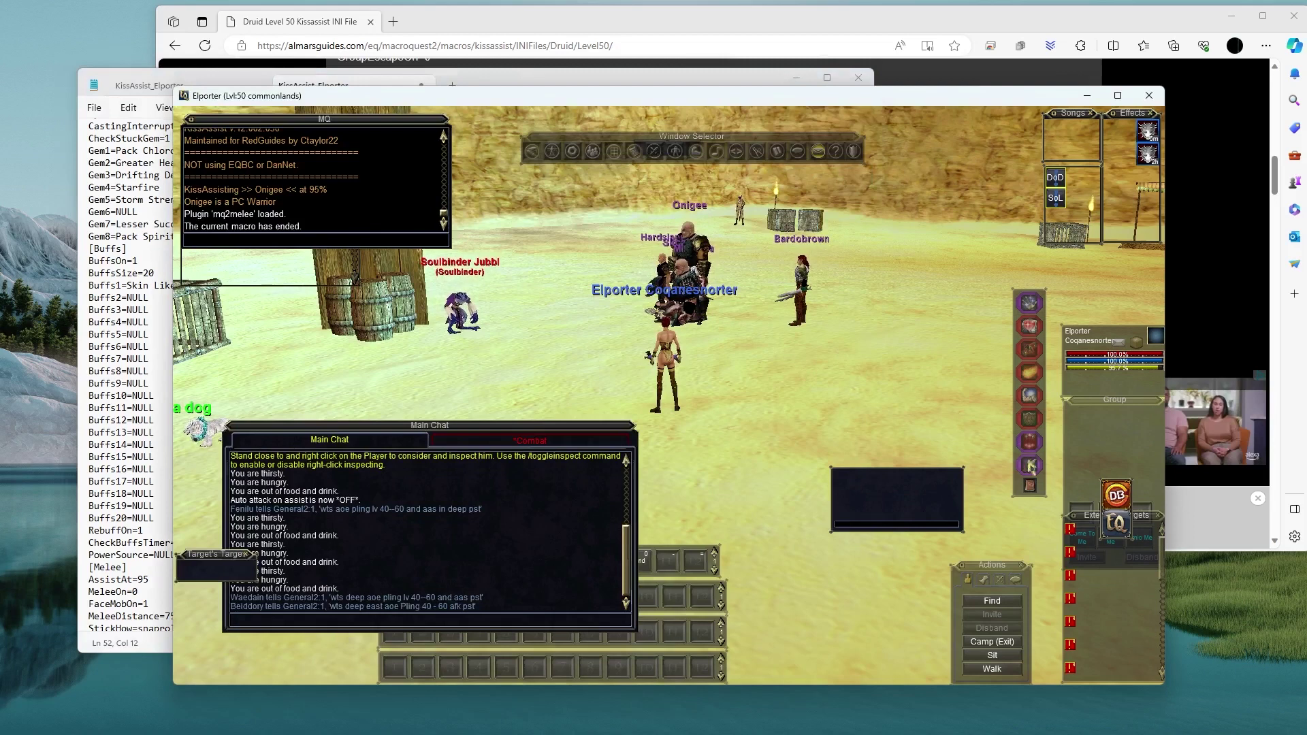
pyautogui.rightClick(1029, 373)
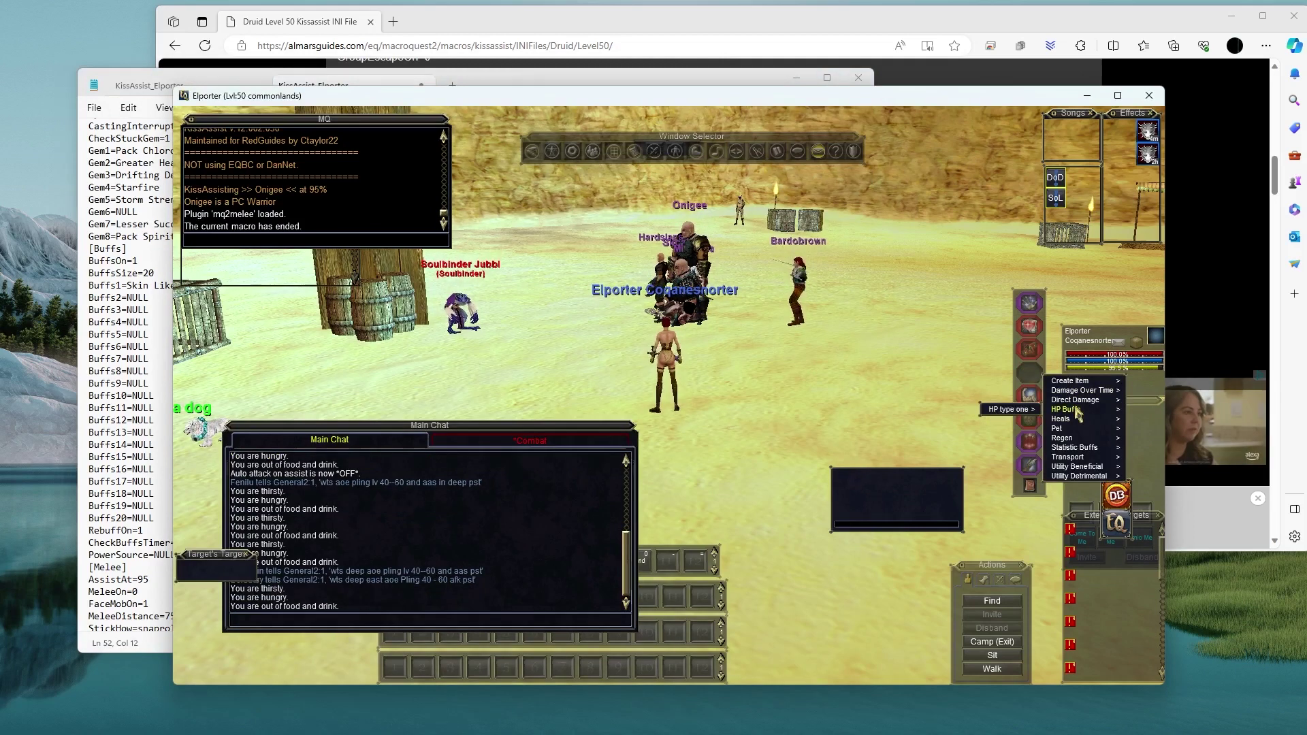
pyautogui.moveTo(1075, 439)
pyautogui.moveTo(1023, 439)
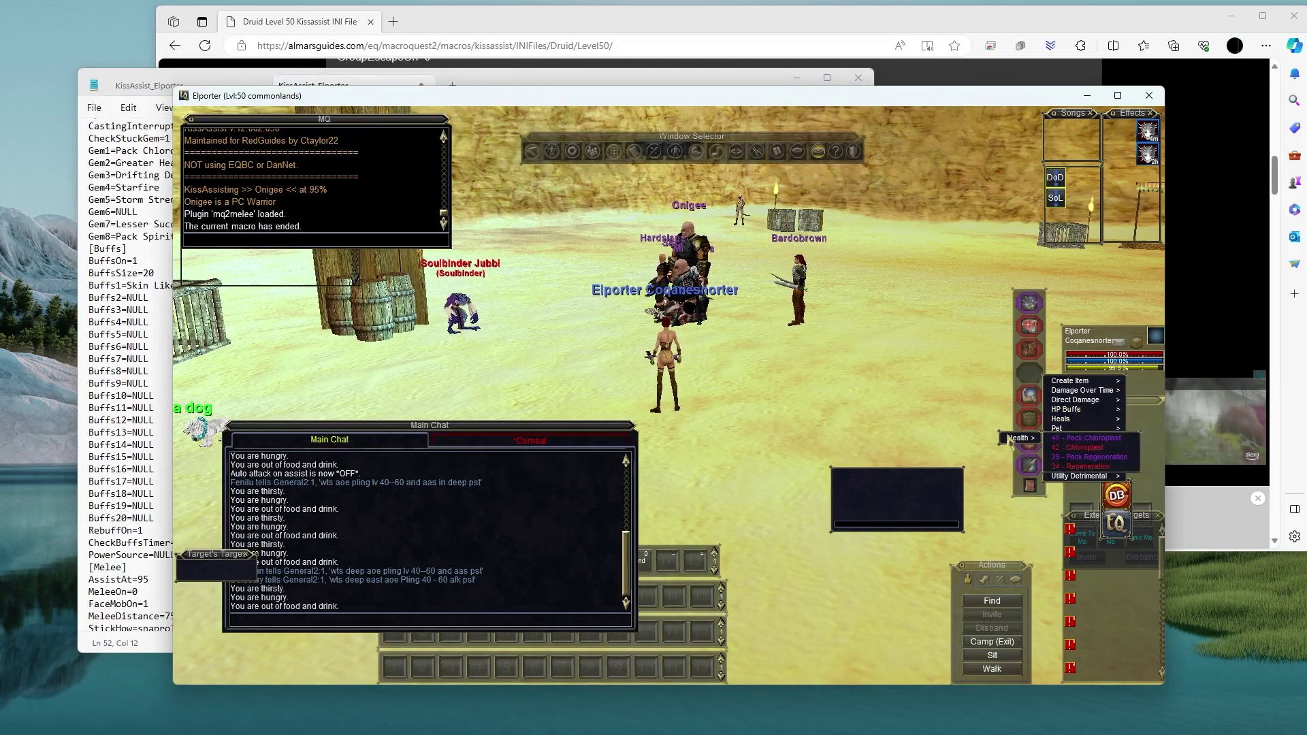
pyautogui.click(1075, 437)
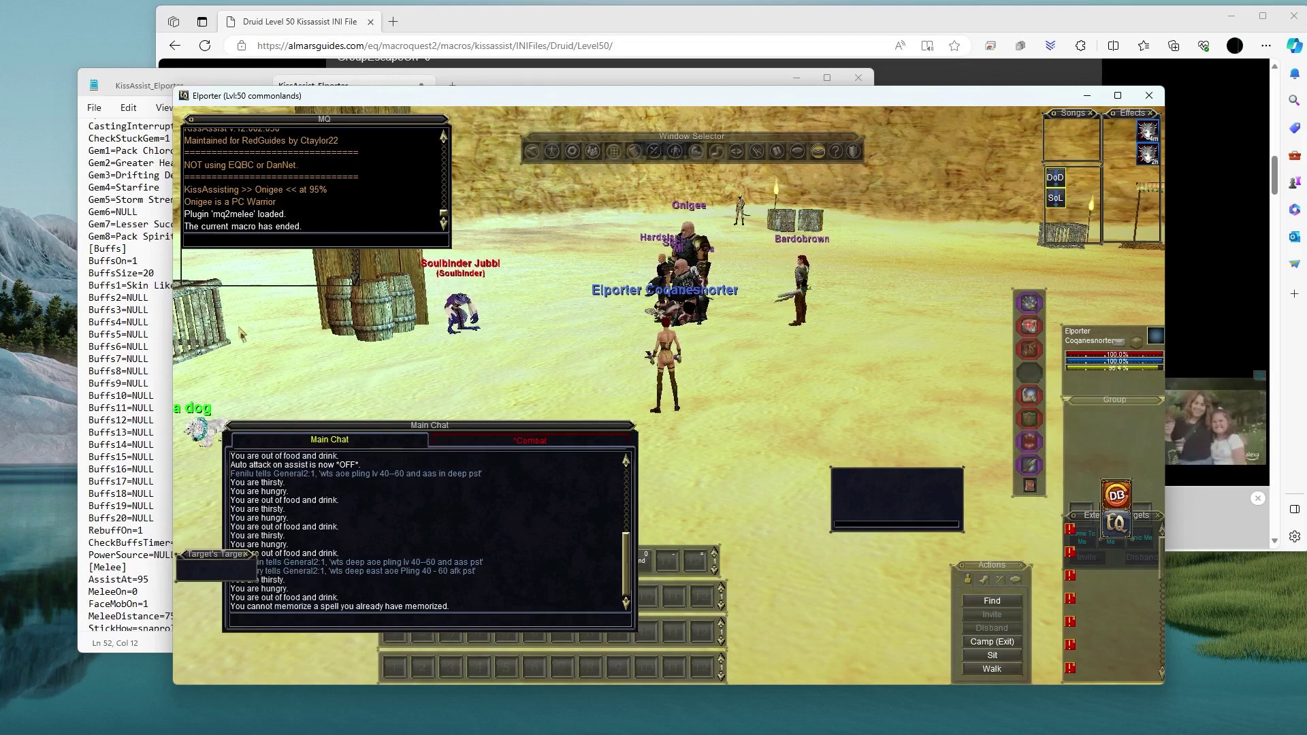
pyautogui.click(126, 295)
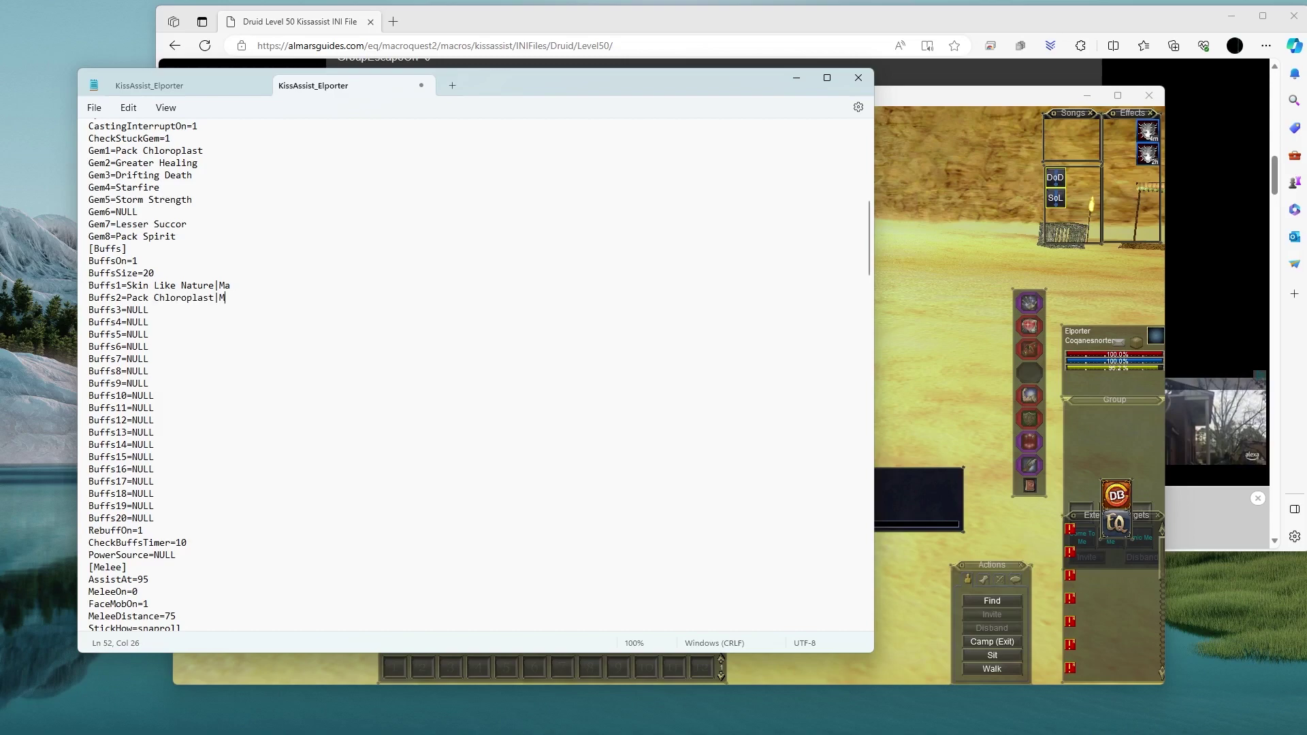
# Target Onigee in EverQuest and start the macro with /mac kissassist
pyautogui.click(971, 259)
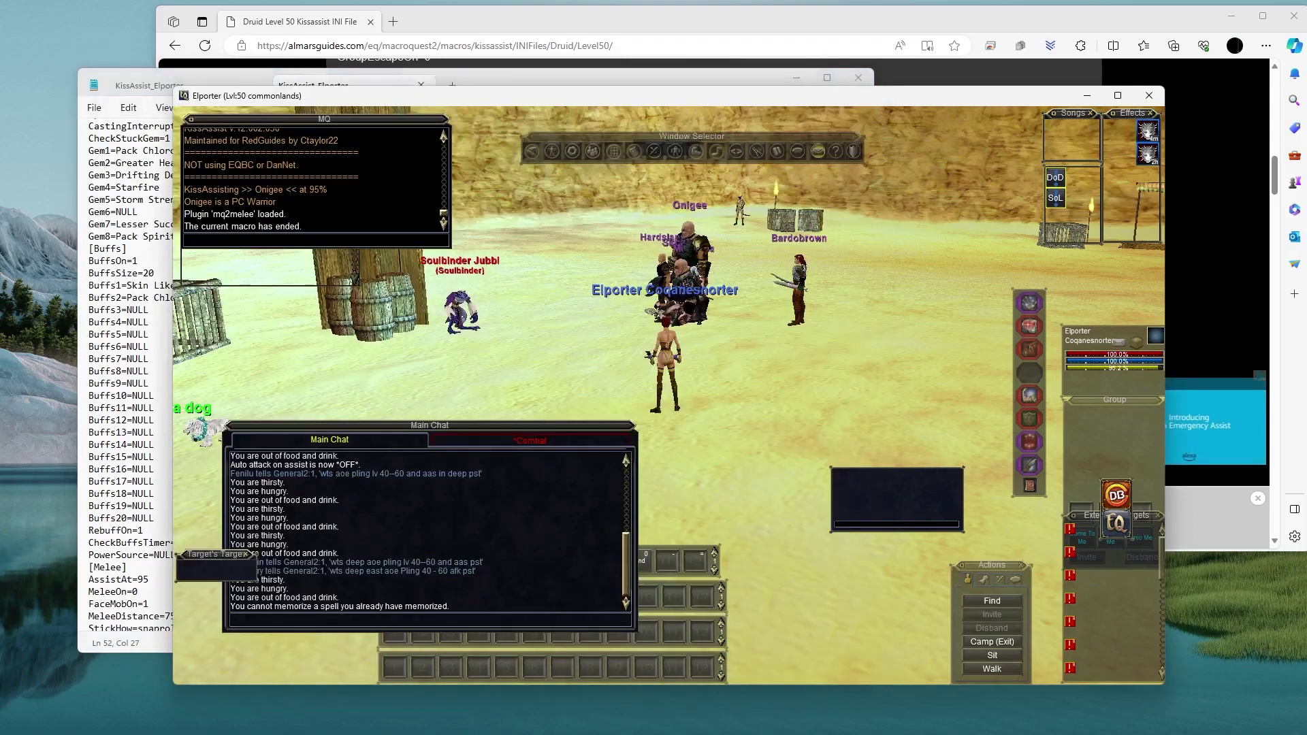
pyautogui.click(689, 293)
pyautogui.click(691, 253)
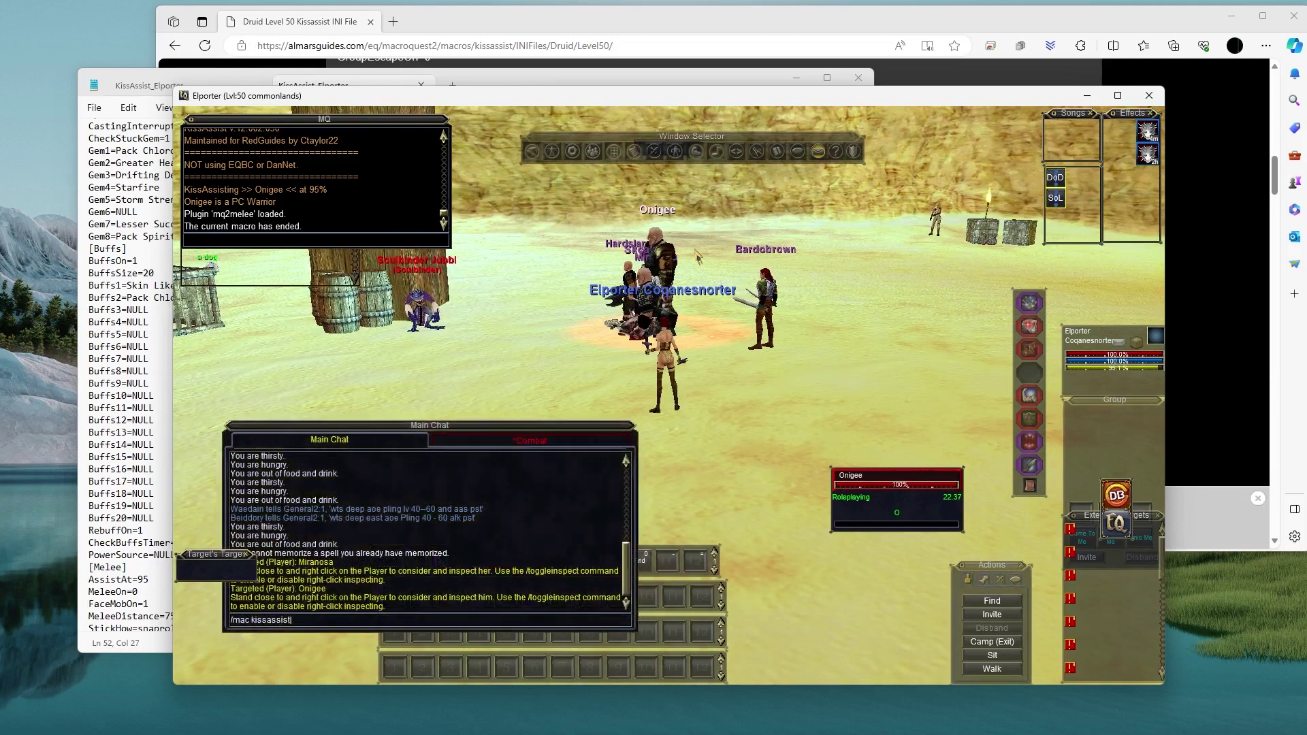
pyautogui.press('Return')
pyautogui.press('Up')
pyautogui.press('Up')
pyautogui.press('Return')
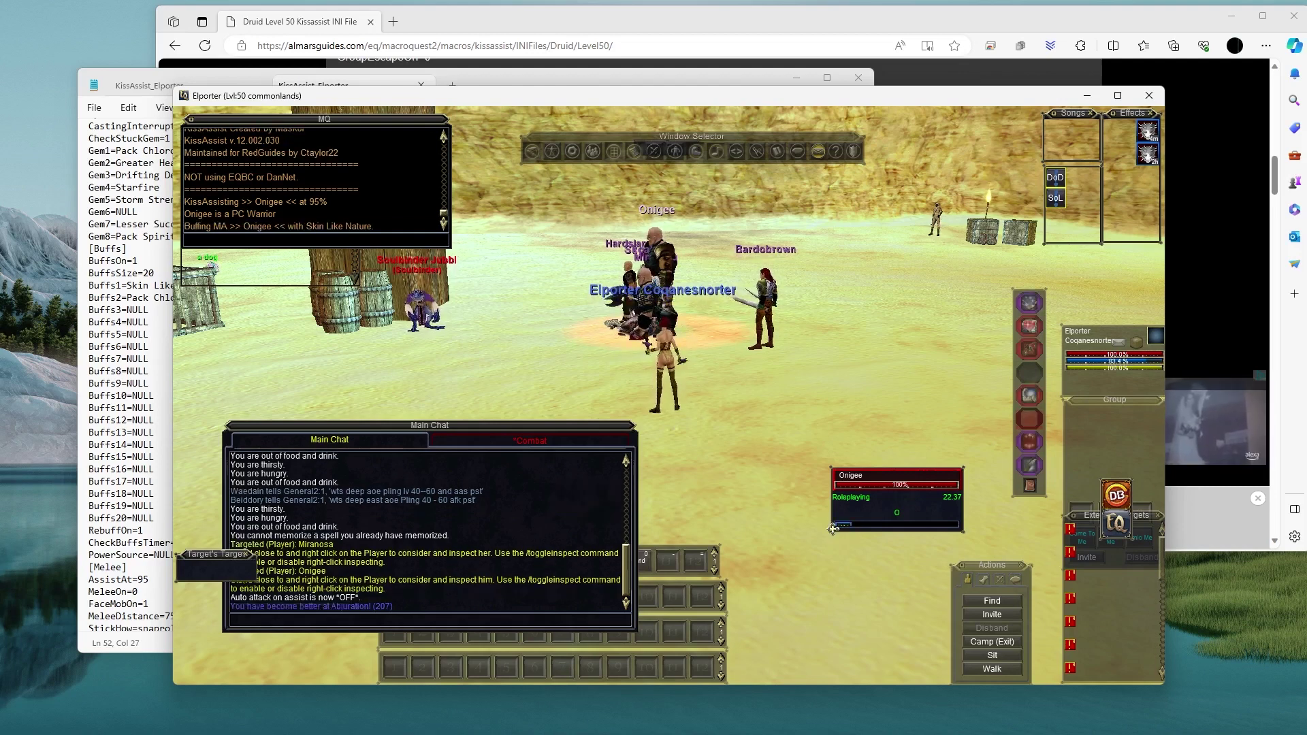
# Enlarge the target window to show the target's buffs and compare them with the Buffs1 and Buffs2 lines in the KissAssist_Elporter file
pyautogui.moveTo(832, 529); pyautogui.dragTo(827, 553)
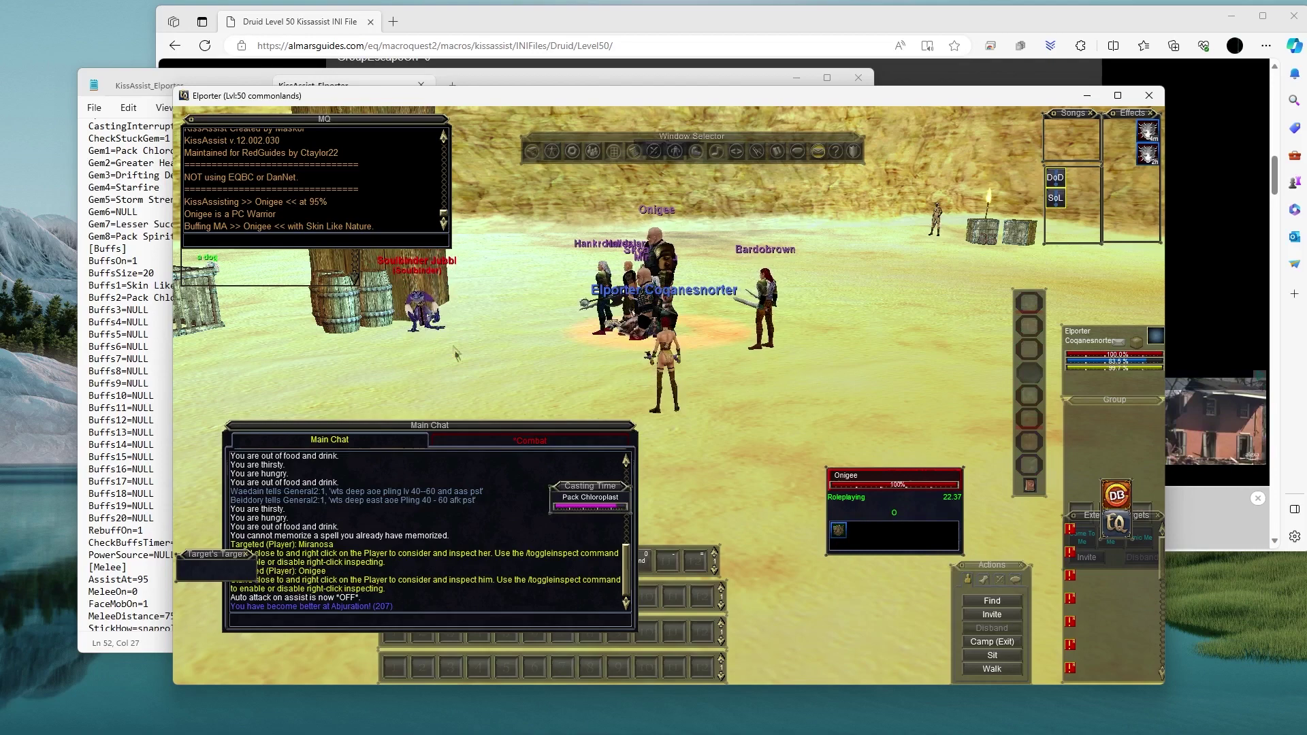
pyautogui.click(138, 298)
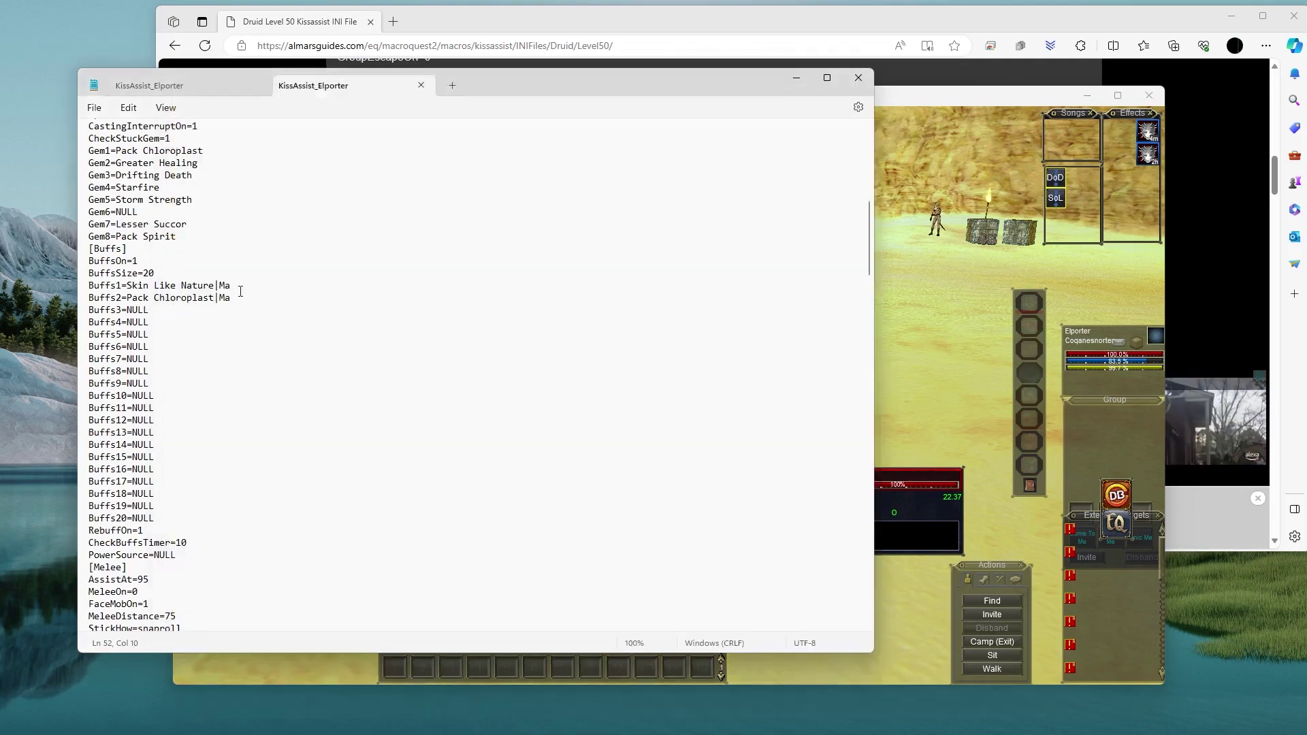
pyautogui.hotkey('alt', 'Tab')
pyautogui.click(127, 285)
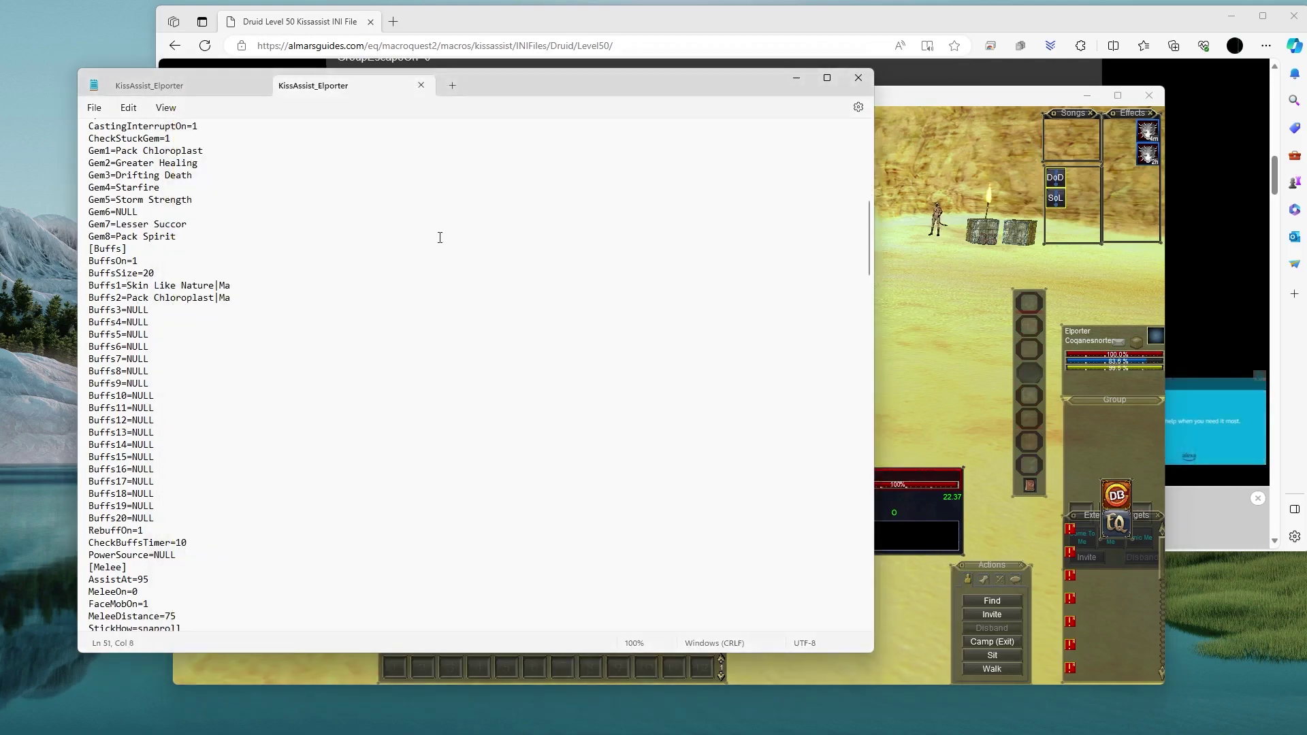
pyautogui.click(887, 98)
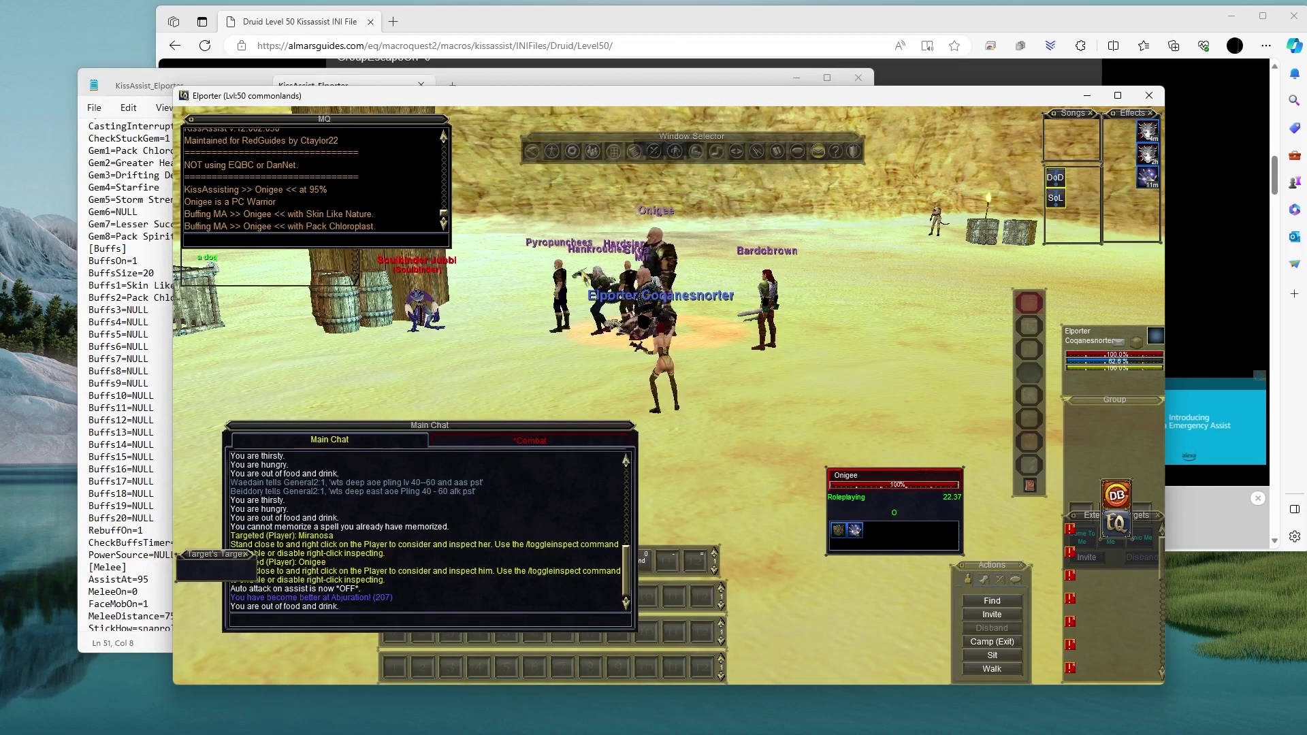
# Set HealsOn to 1 and Heals1 to Greater Healing|90|Ma in the [Heals] section of the KissAssist_Elporter file
pyautogui.click(134, 420)
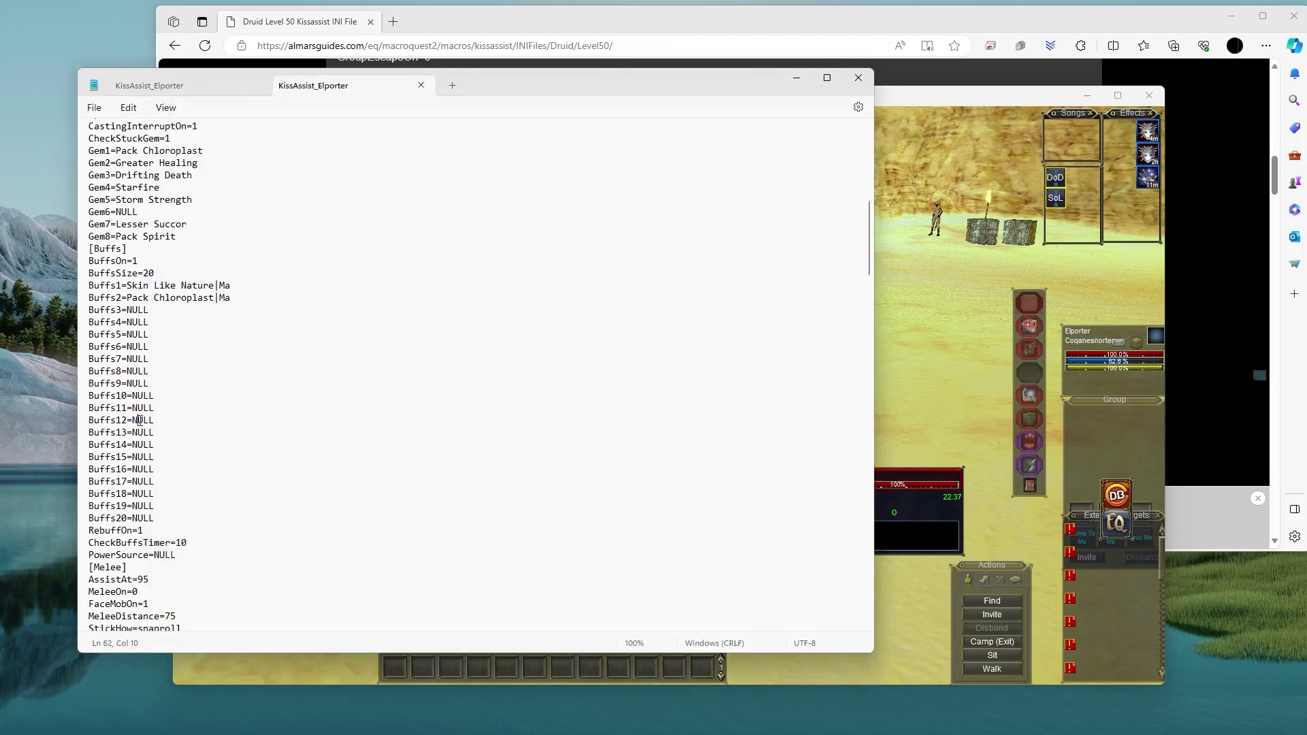
pyautogui.scroll(-20, 306, 490)
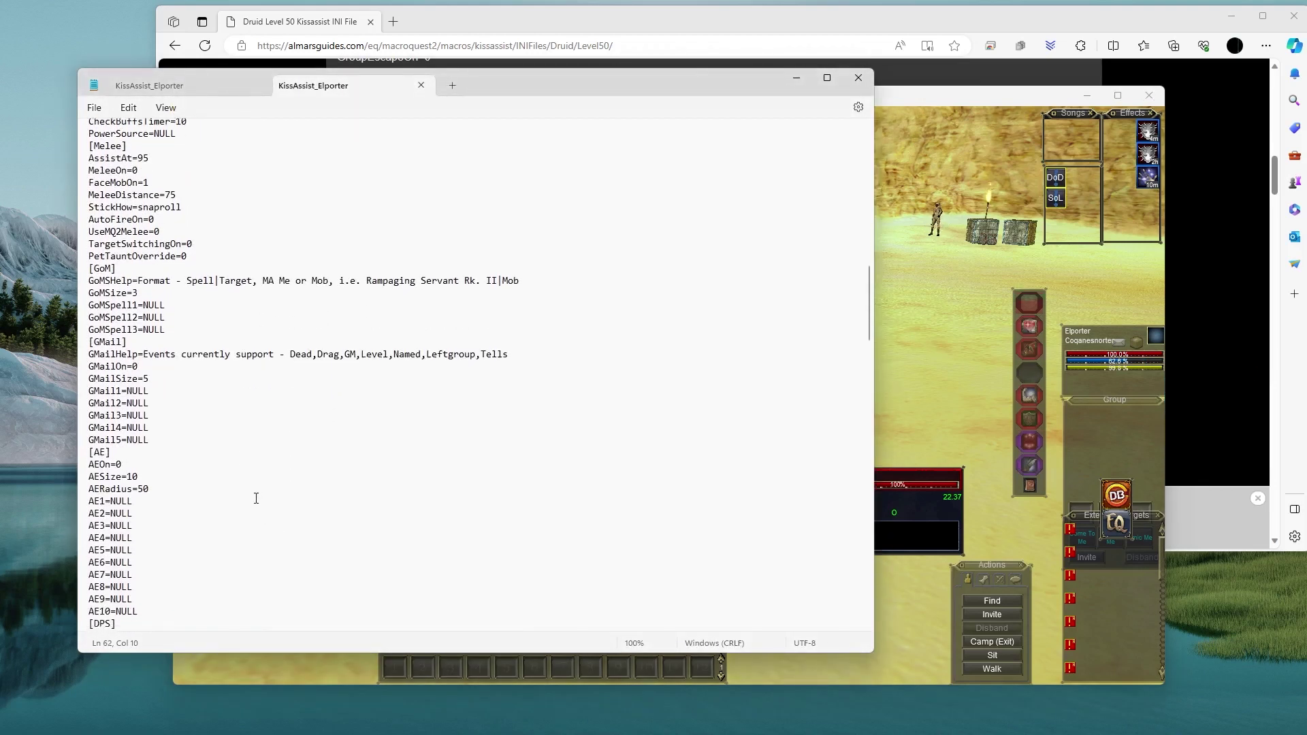
pyautogui.scroll(-7, 188, 424)
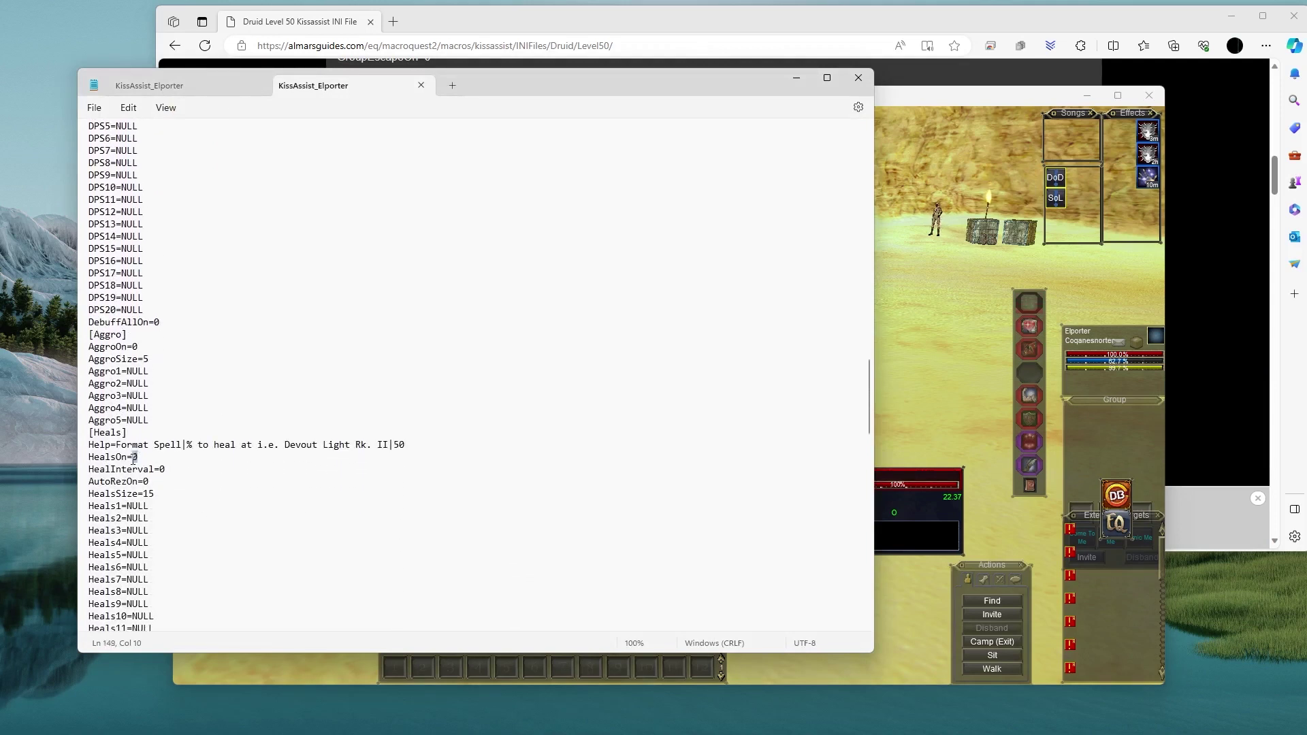
pyautogui.write('Greater Healing|')
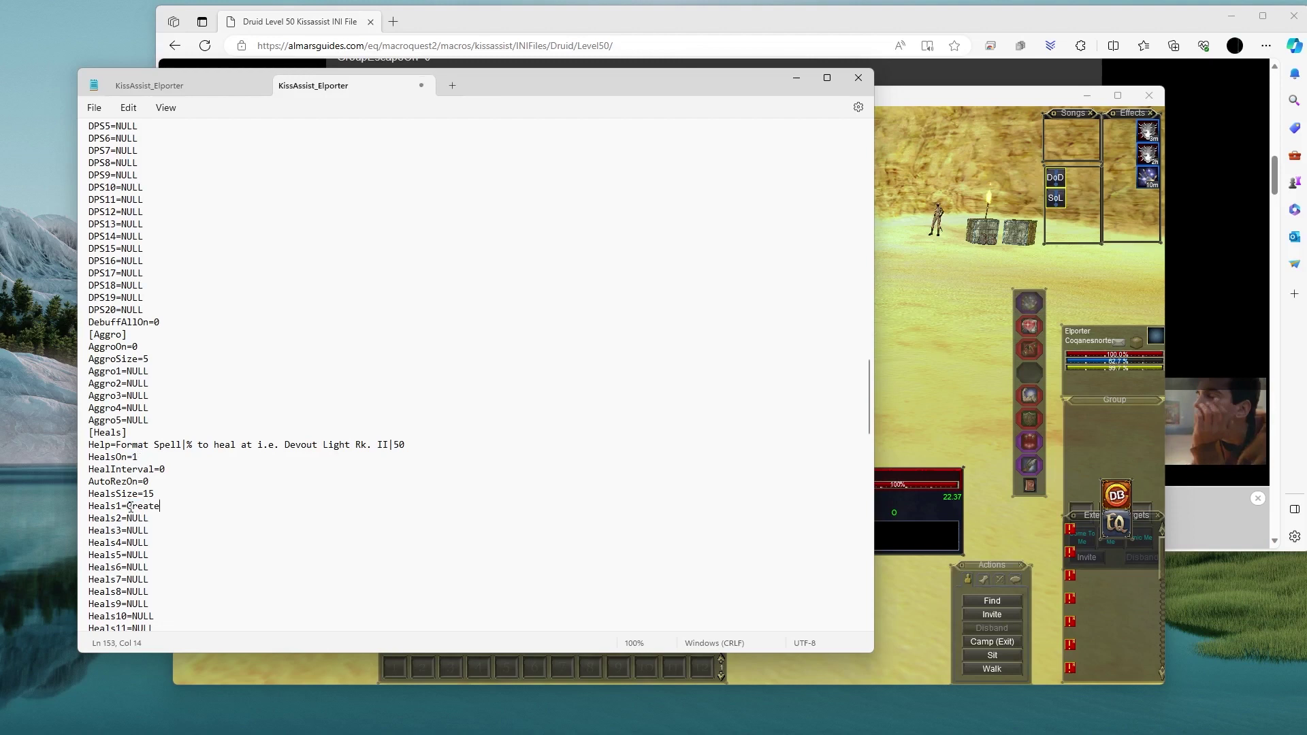
pyautogui.write('90|Ma')
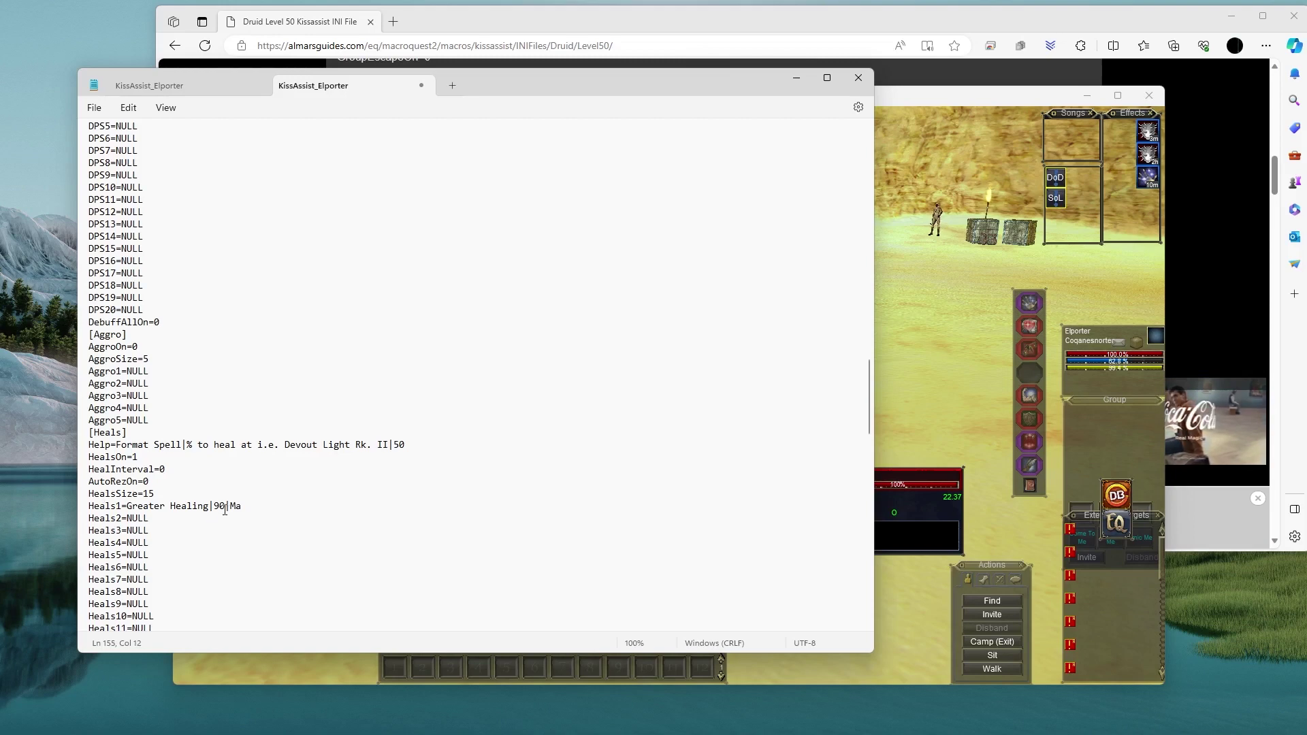
# Set XTarHeal to 1, replace the XTarHealList placeholder slots with 4|5, and save the file
pyautogui.scroll(-5, 224, 510)
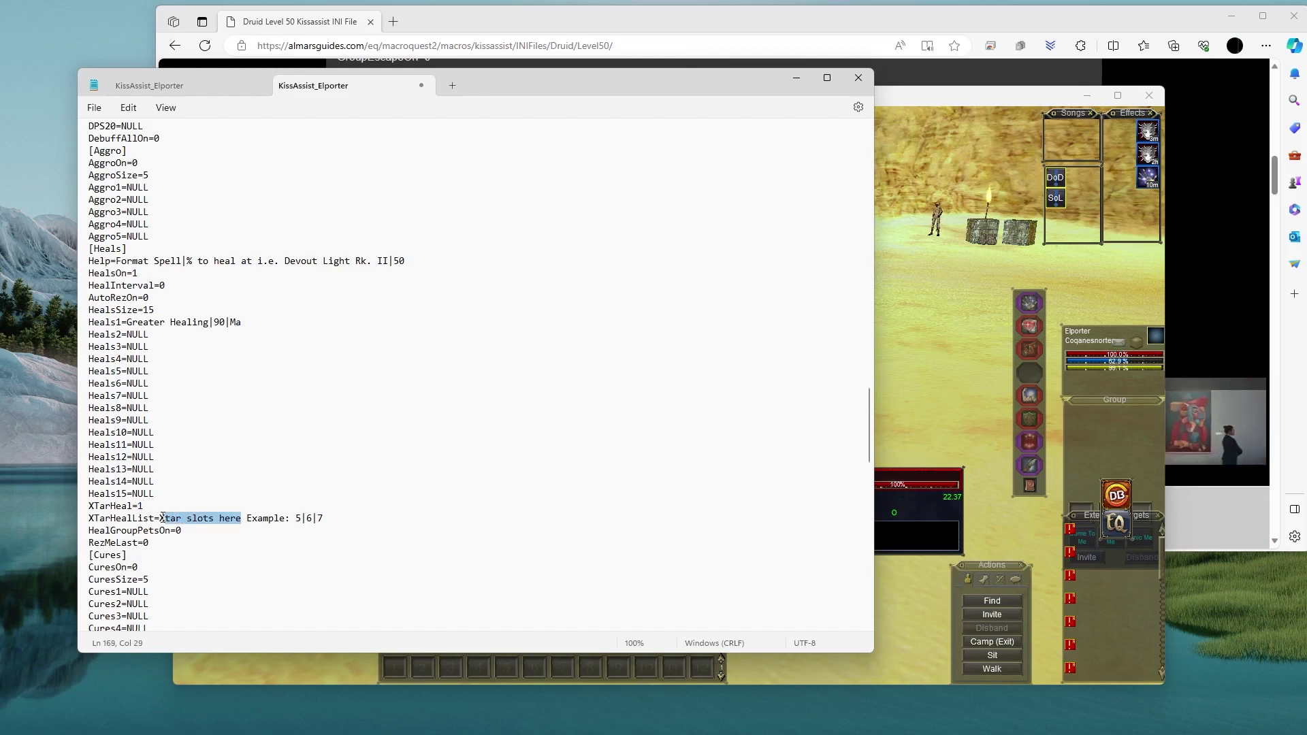
pyautogui.write('4|5')
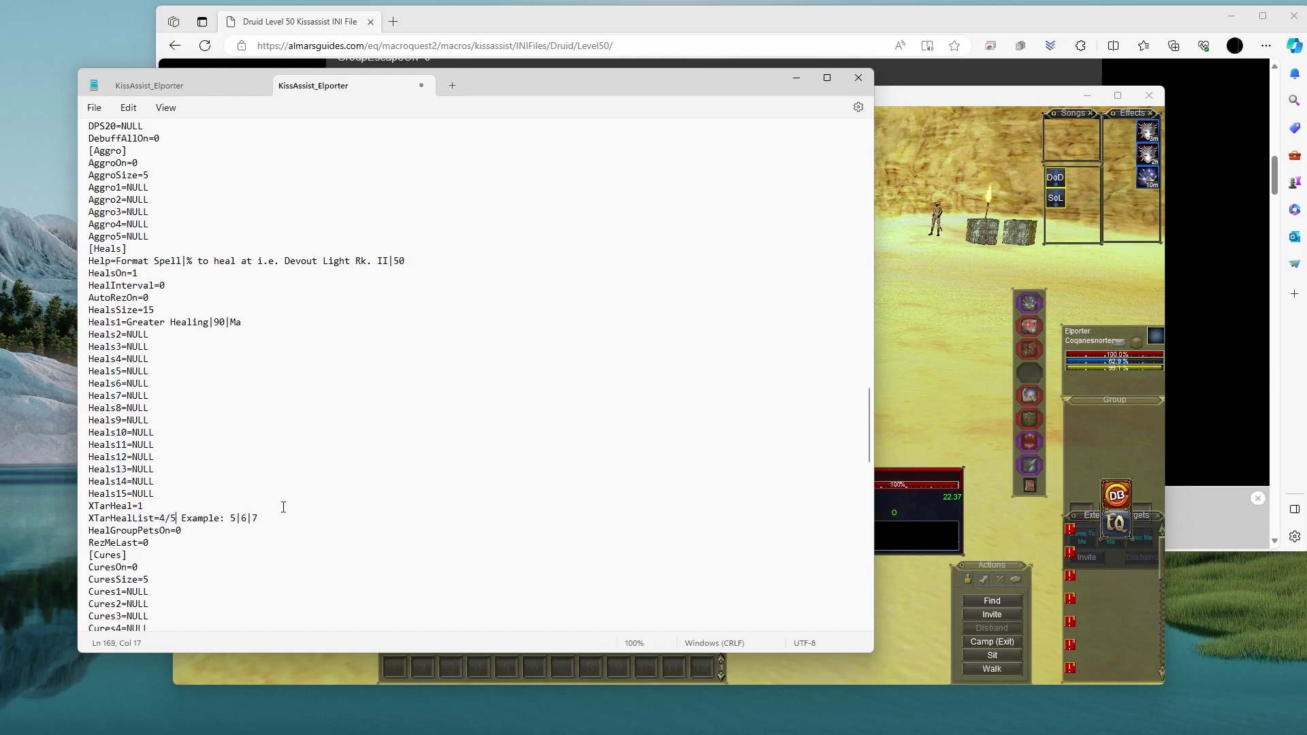
pyautogui.click(94, 109)
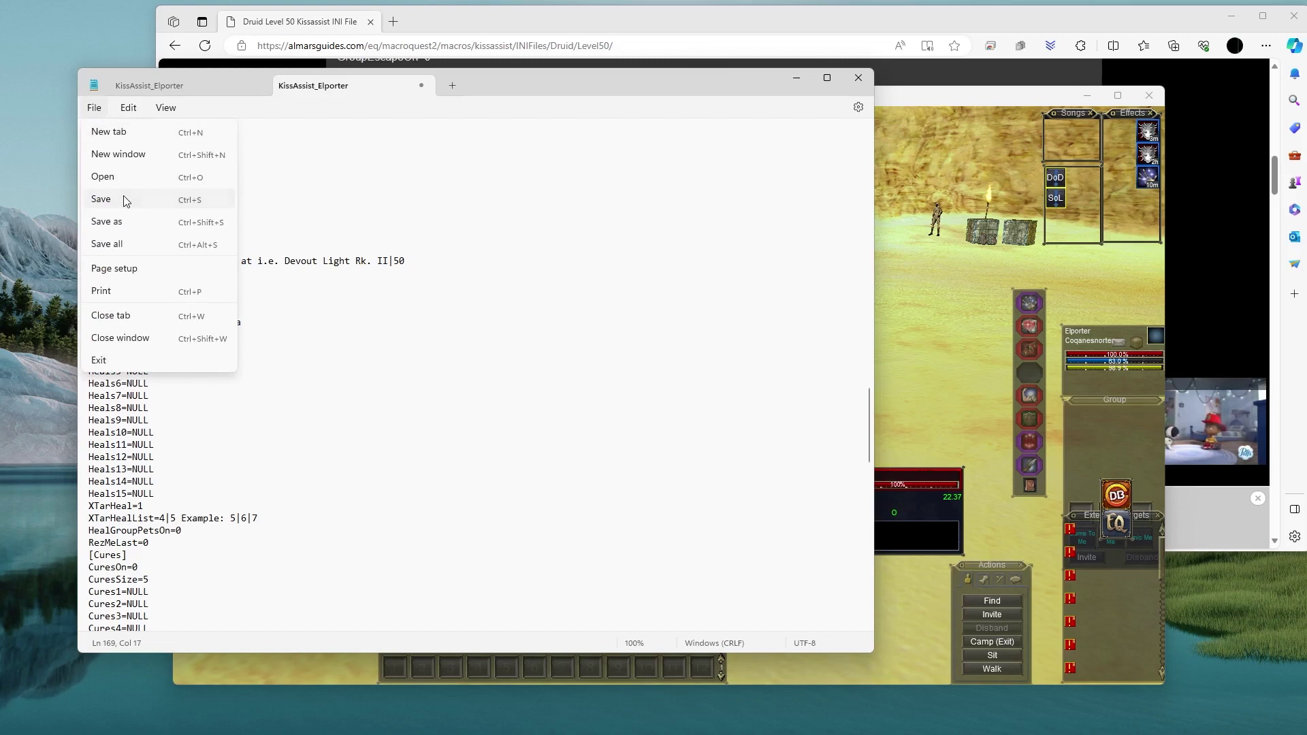
pyautogui.click(125, 198)
# Move EverQuest's Extended Targets window into the open area beside the spell gems and assign Onigee to its fourth slot
pyautogui.click(950, 364)
pyautogui.moveTo(1084, 516); pyautogui.dragTo(881, 278)
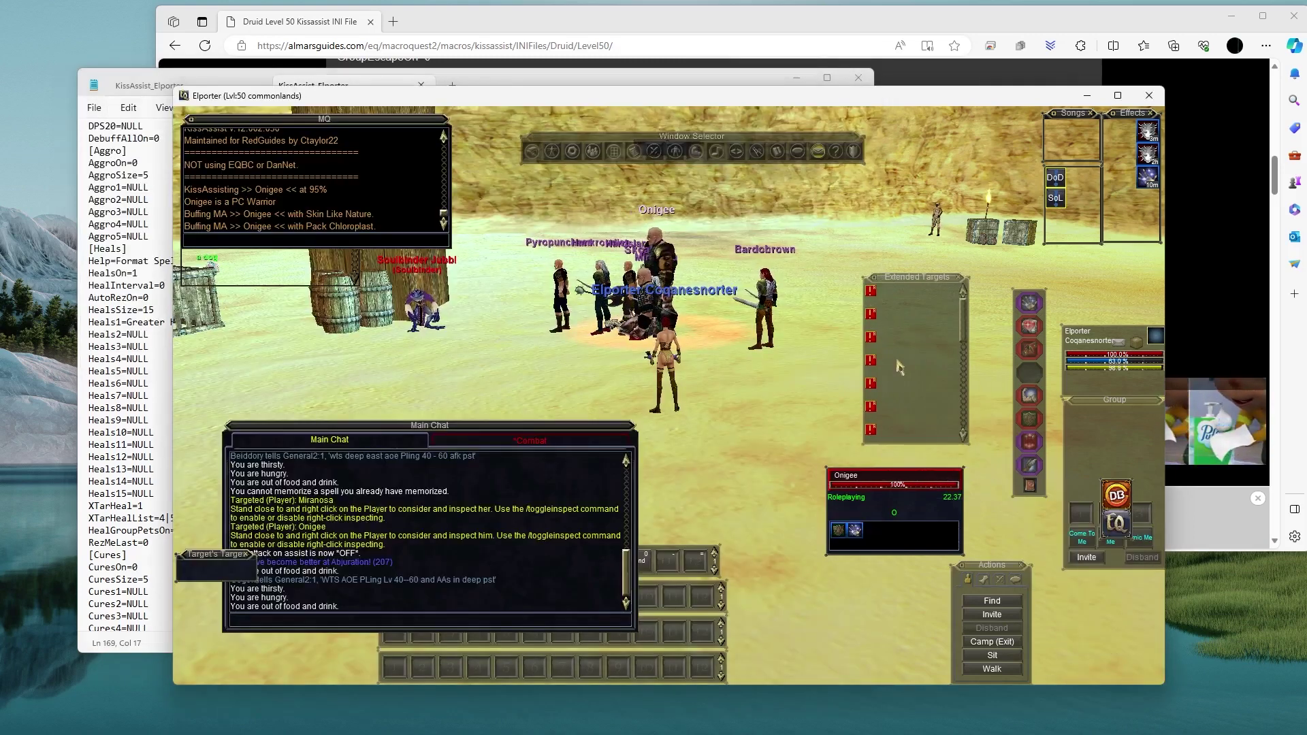
pyautogui.rightClick(893, 363)
pyautogui.click(892, 364)
pyautogui.rightClick(894, 368)
pyautogui.click(922, 381)
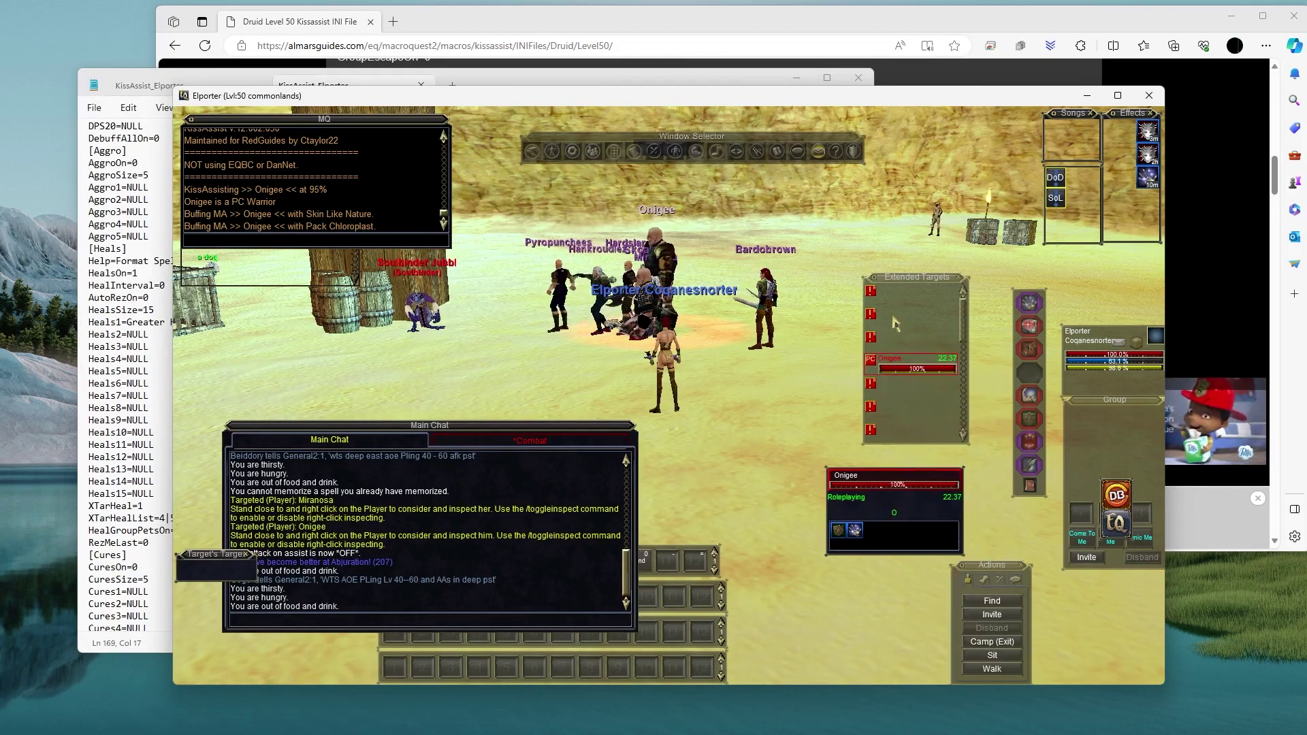
# Target Bardobrown and assign that character to the fifth extended target slot, returning to the XTarHealList line in the KissAssist_Elporter file
pyautogui.click(762, 314)
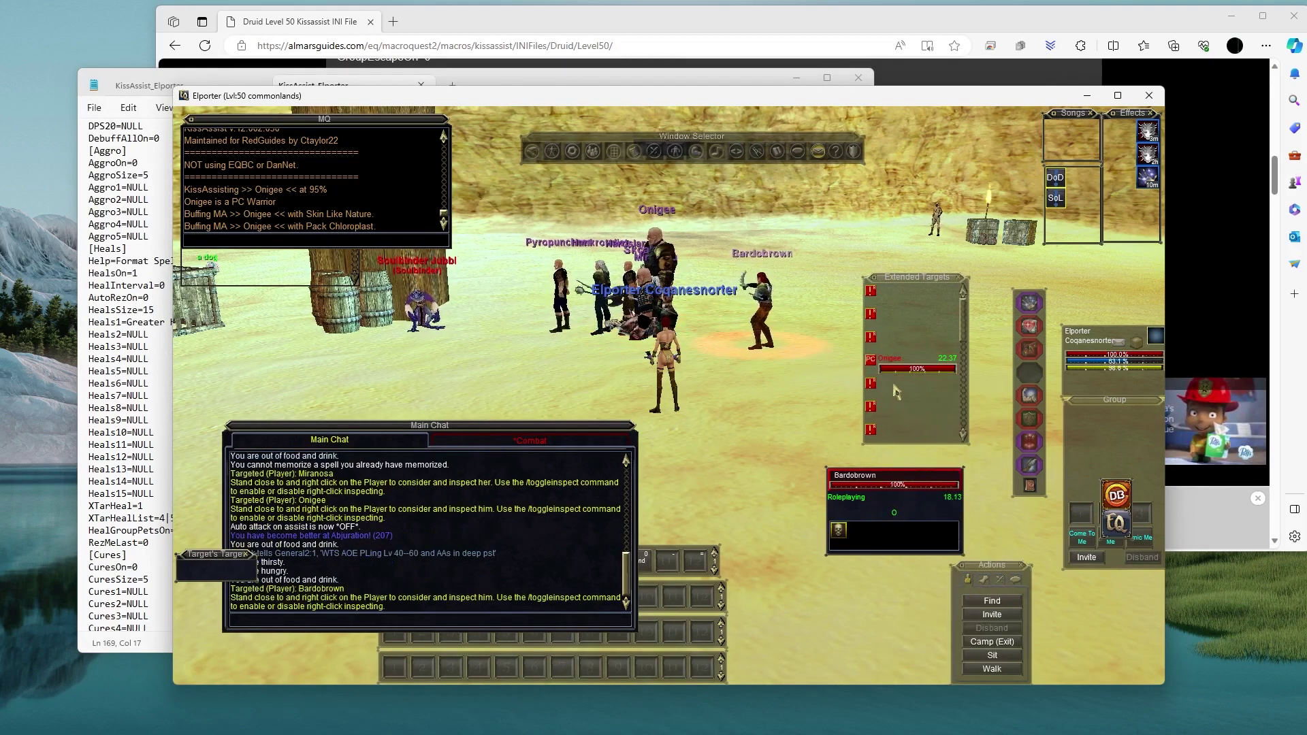
pyautogui.rightClick(894, 386)
pyautogui.click(930, 382)
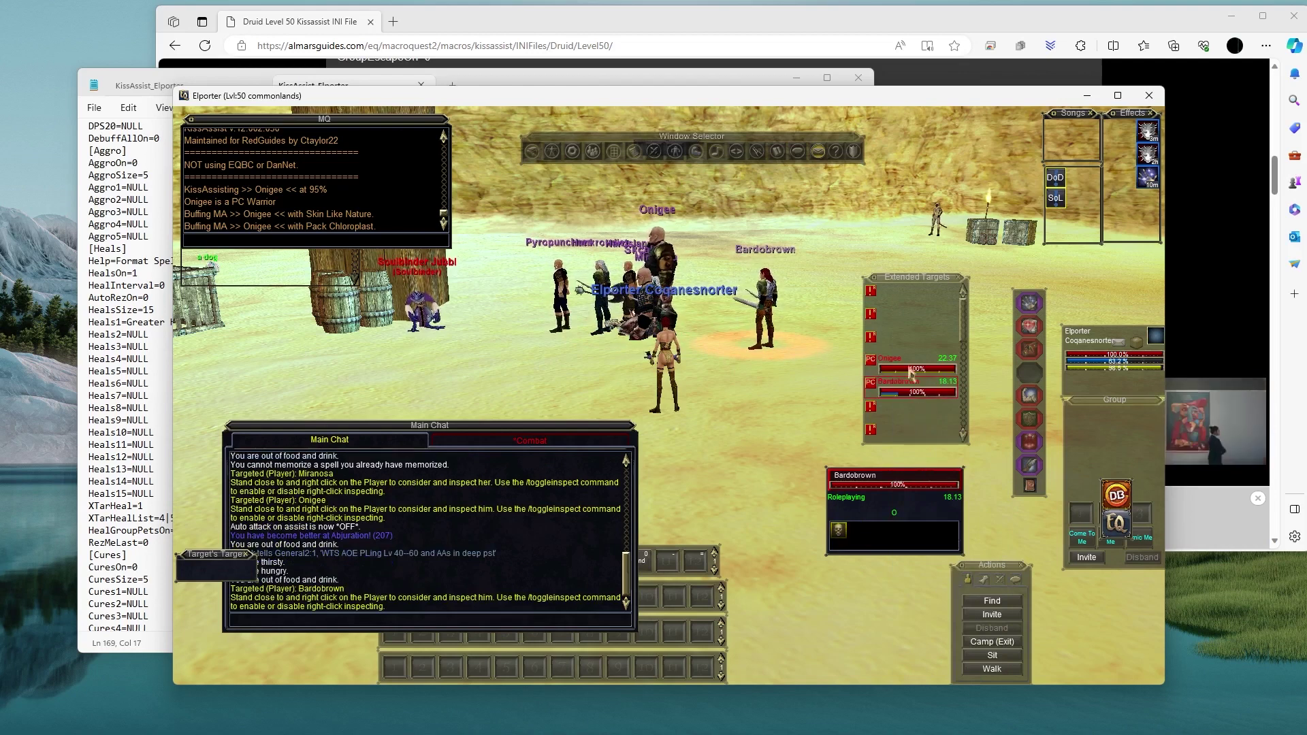
pyautogui.click(116, 481)
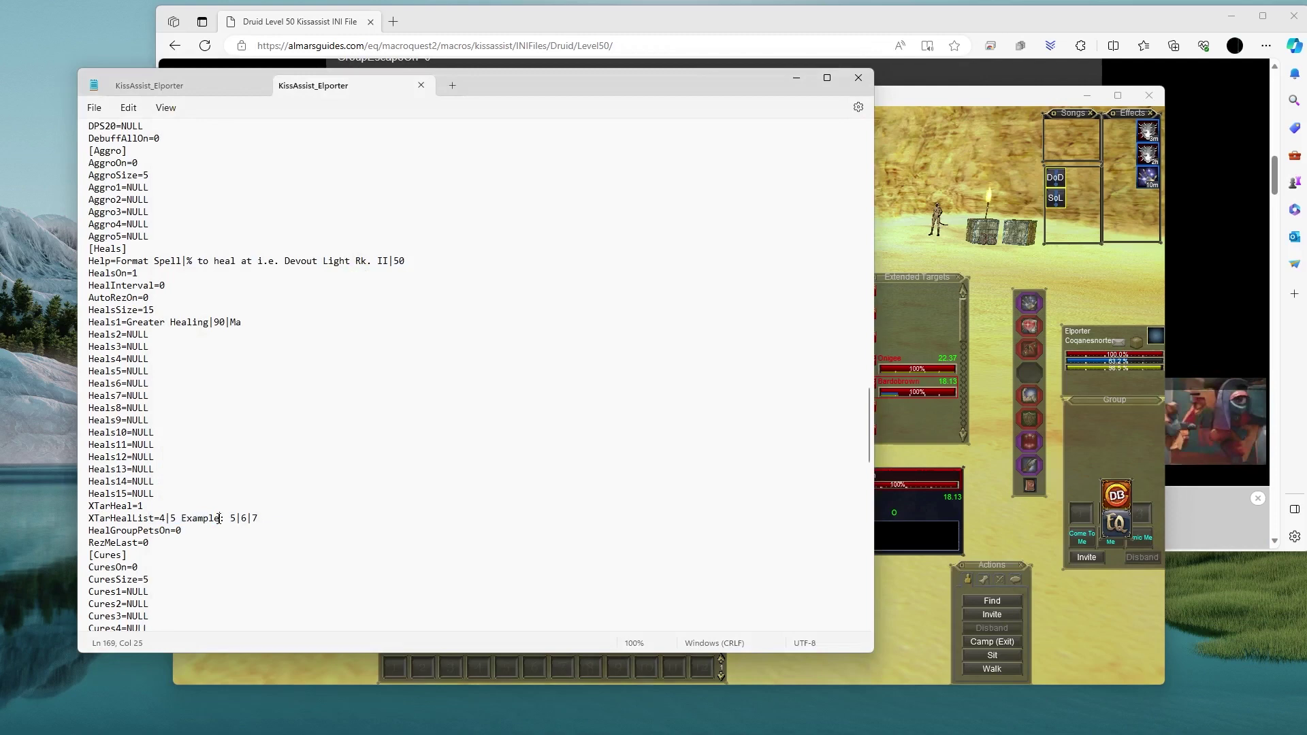
# Set Heals2 to Greater Healing|85 in the [Heals] section of the KissAssist_Elporter file and save it
pyautogui.click(930, 258)
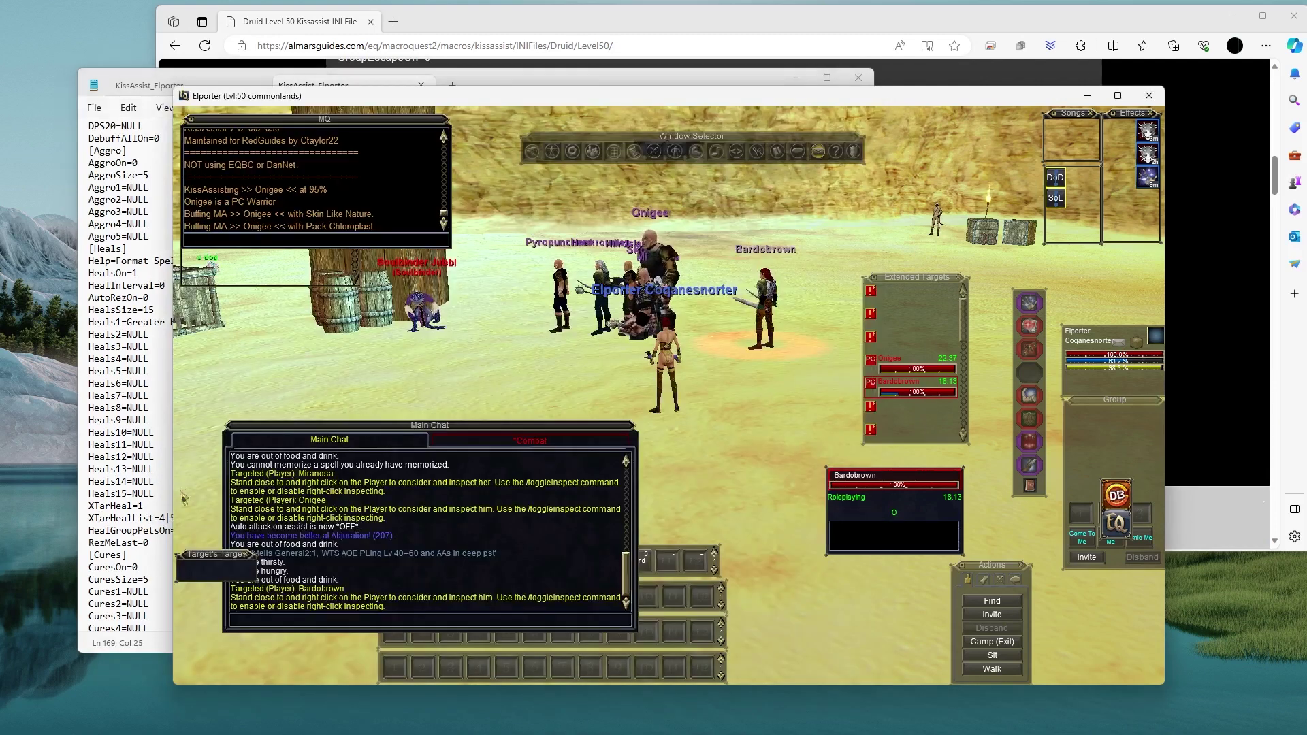
pyautogui.click(132, 518)
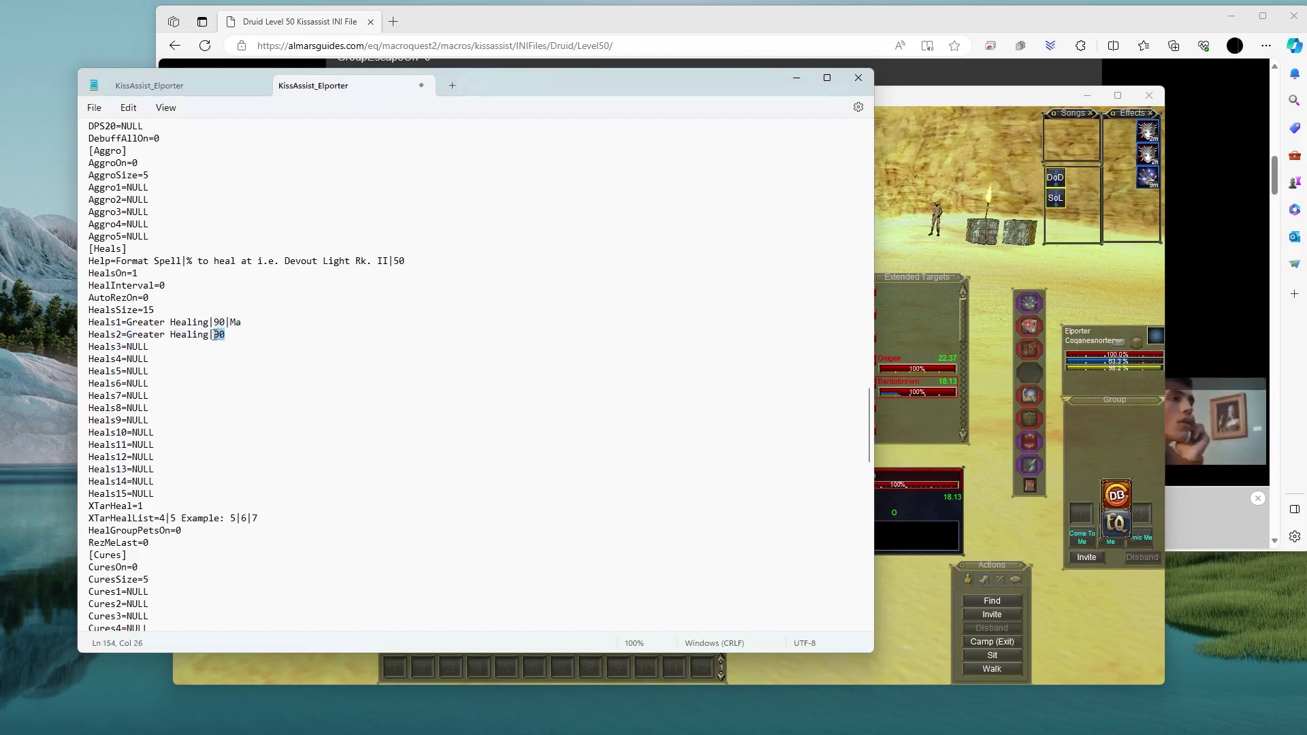
pyautogui.click(94, 108)
pyautogui.click(140, 198)
# Switch to EverQuest and rerun the KissAssist macro from the MQ window with Bardobrown targeted
pyautogui.click(929, 242)
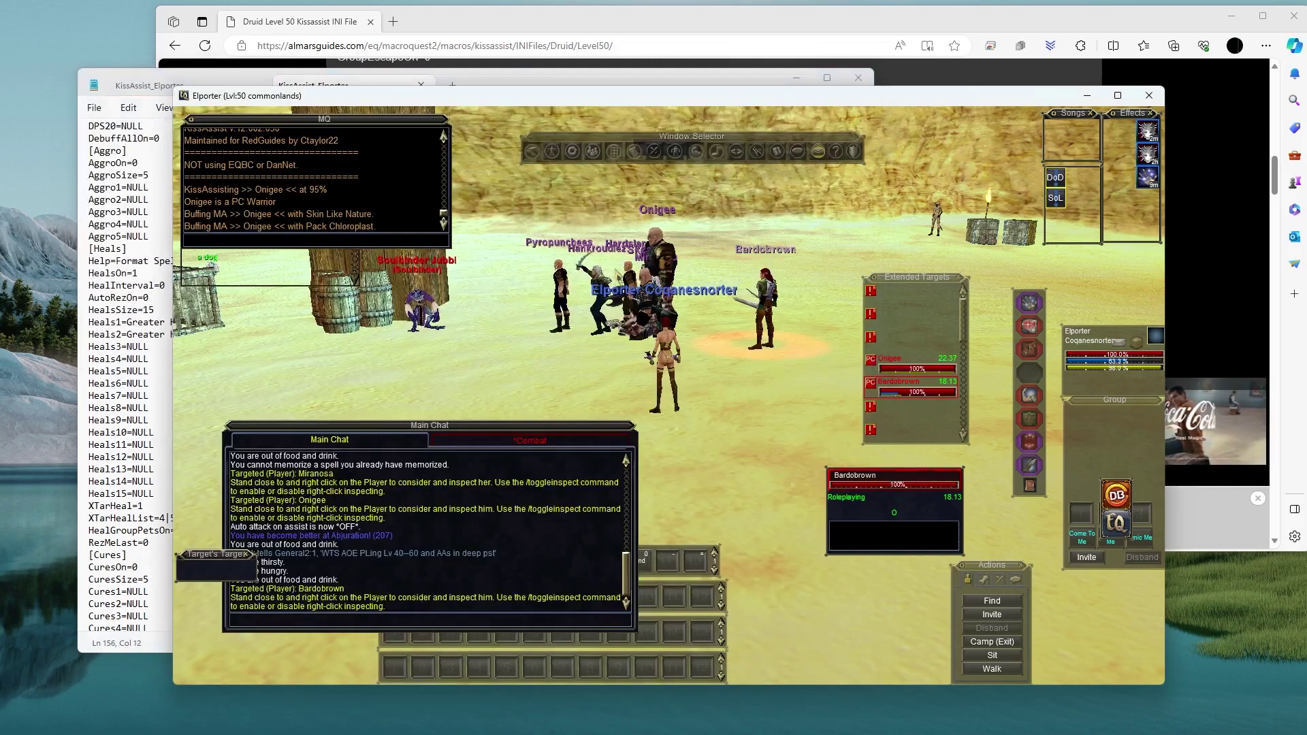
pyautogui.click(241, 242)
pyautogui.press('Up')
pyautogui.press('Return')
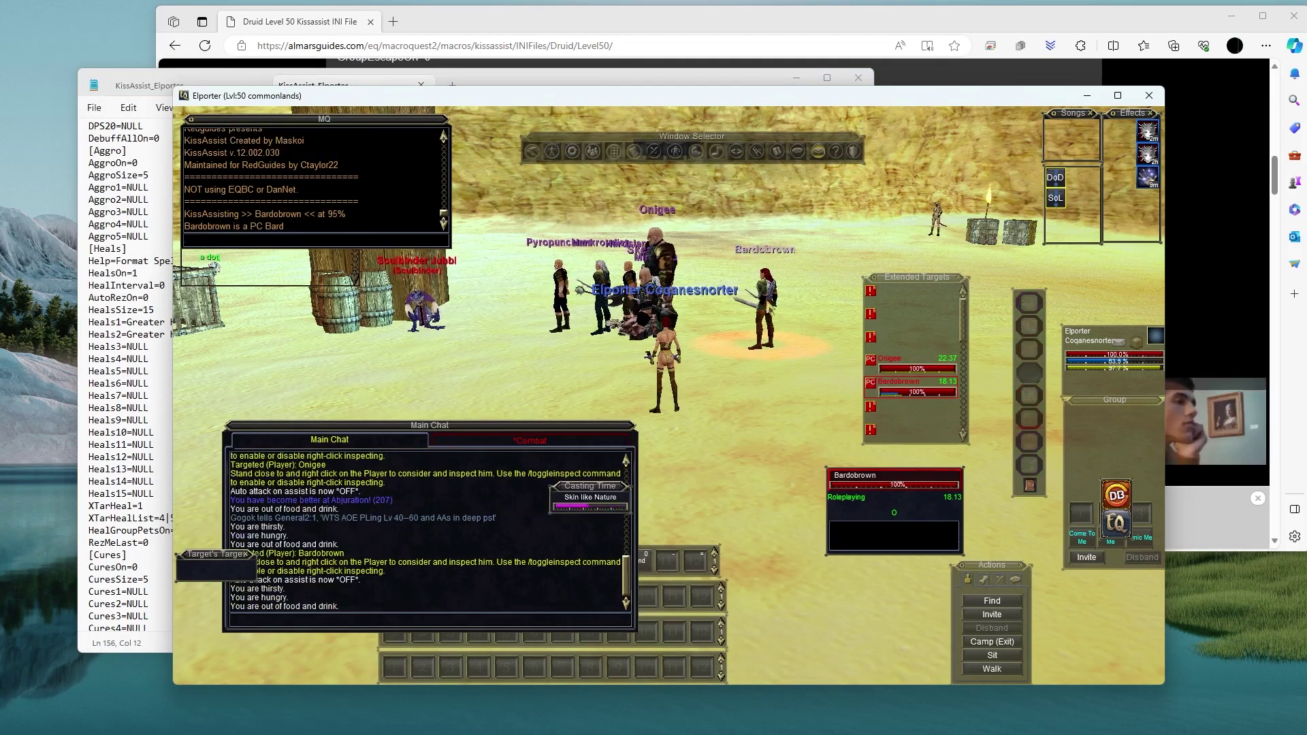
# Switch to the browser, open the Level 60 Druid INI File (Kunark Era) from the druid INI list, and examine its general and buff settings
pyautogui.click(143, 354)
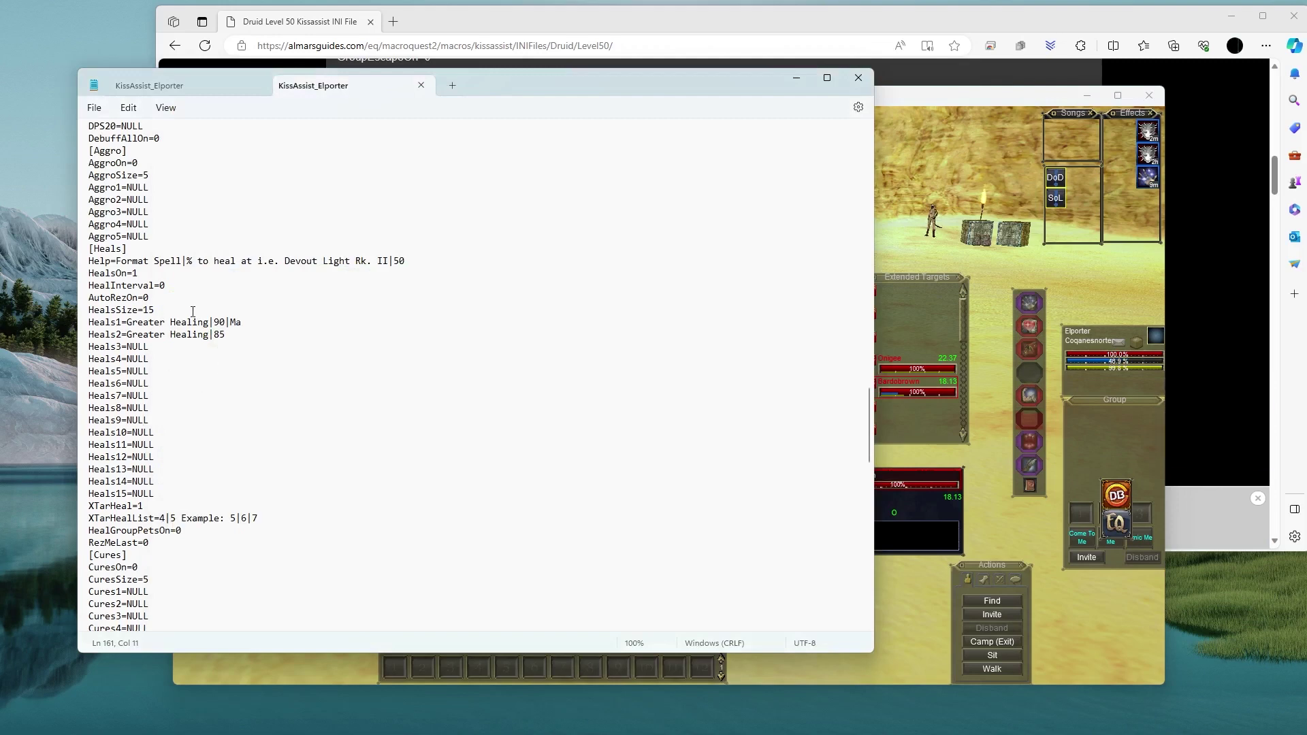
pyautogui.scroll(20, 231, 434)
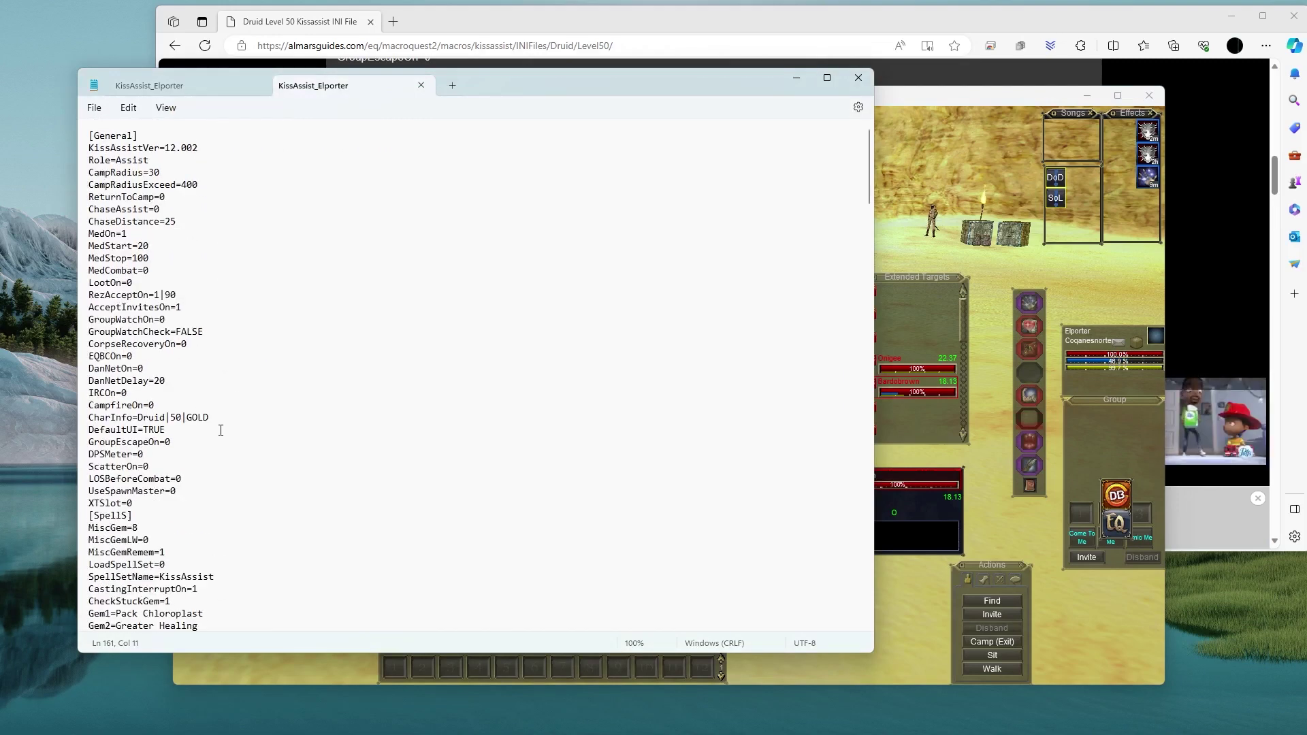
pyautogui.click(290, 27)
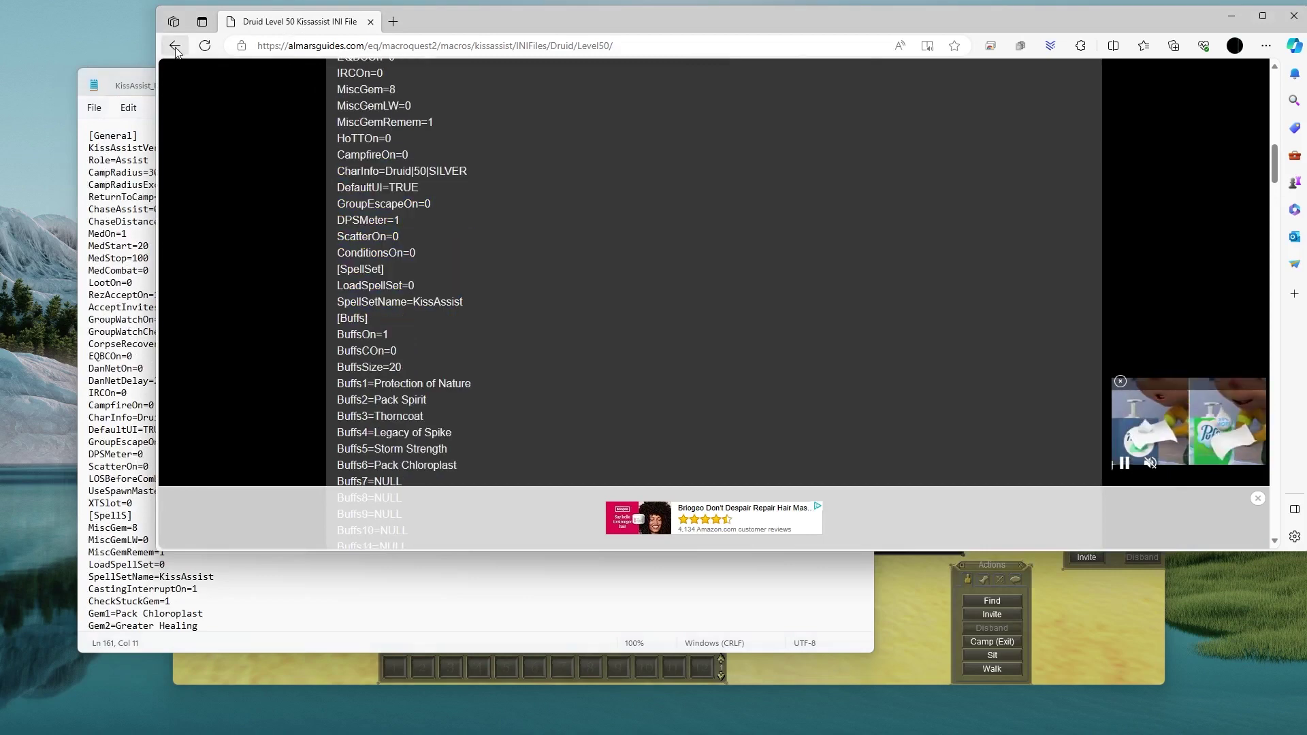
pyautogui.click(175, 46)
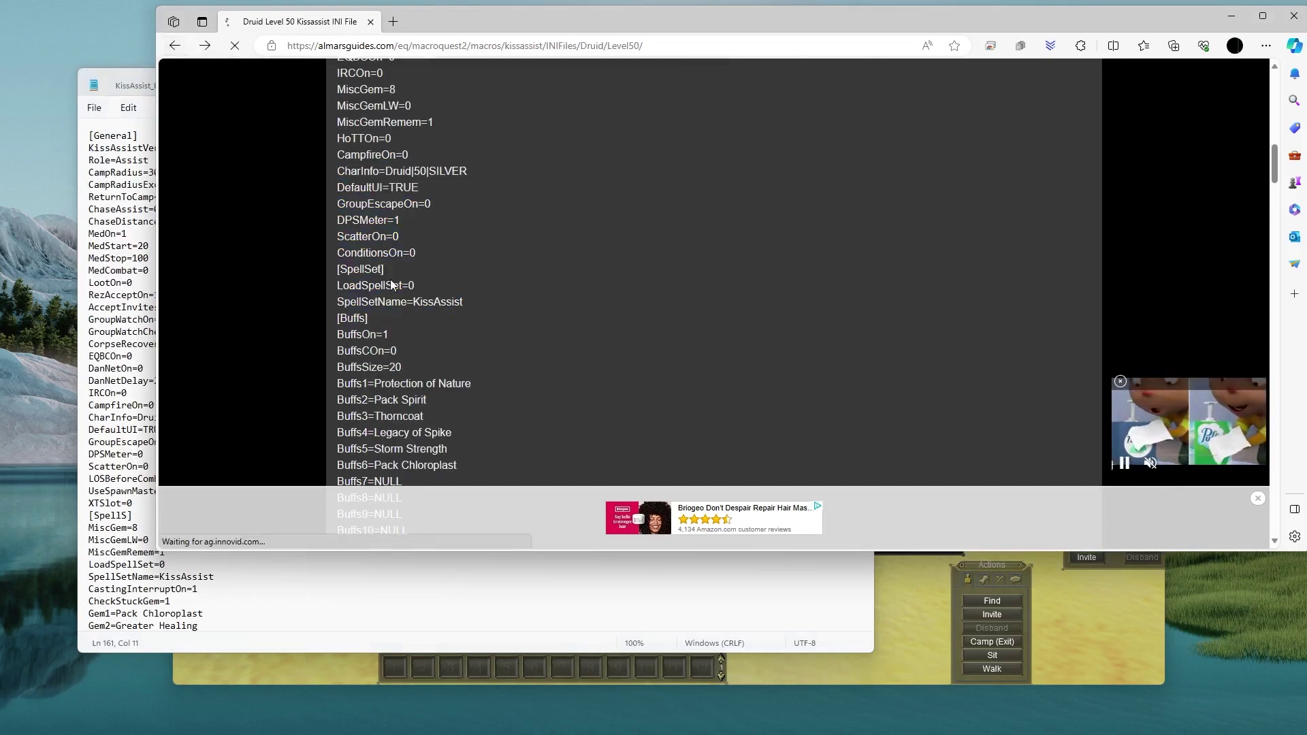
pyautogui.scroll(1, 408, 327)
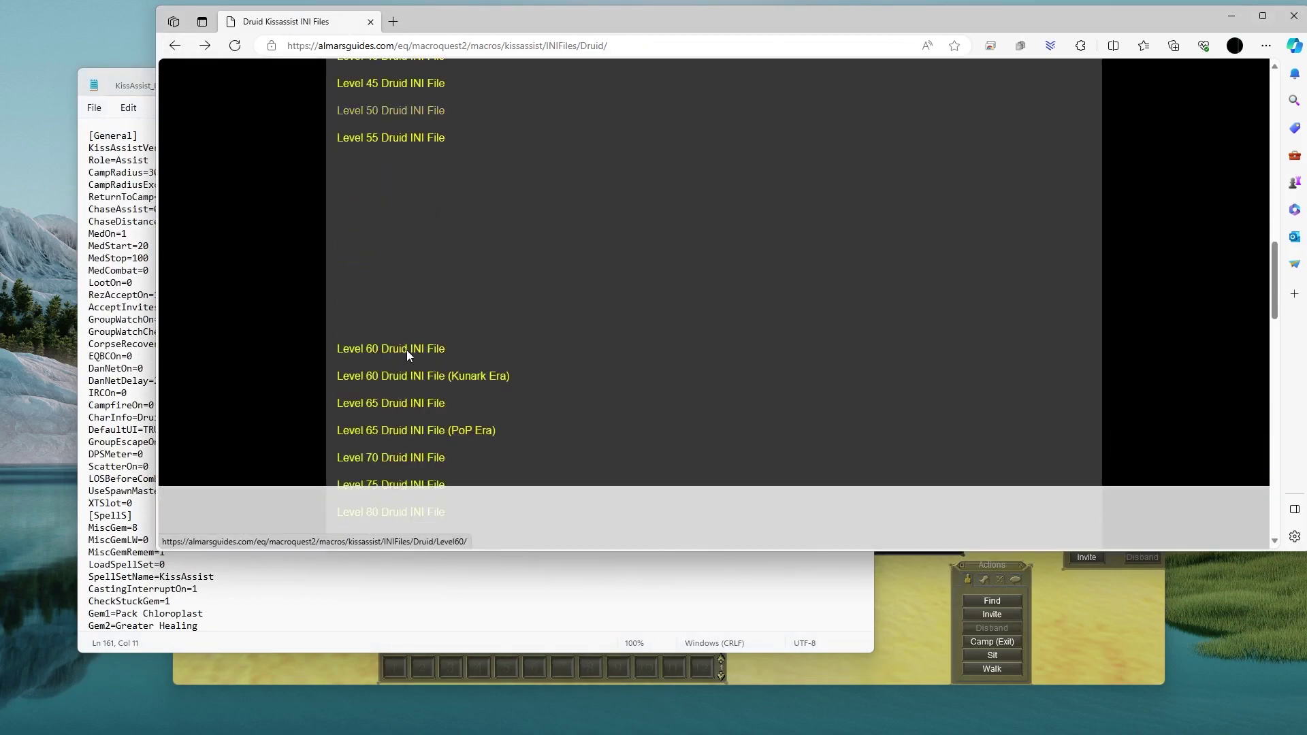
pyautogui.click(414, 350)
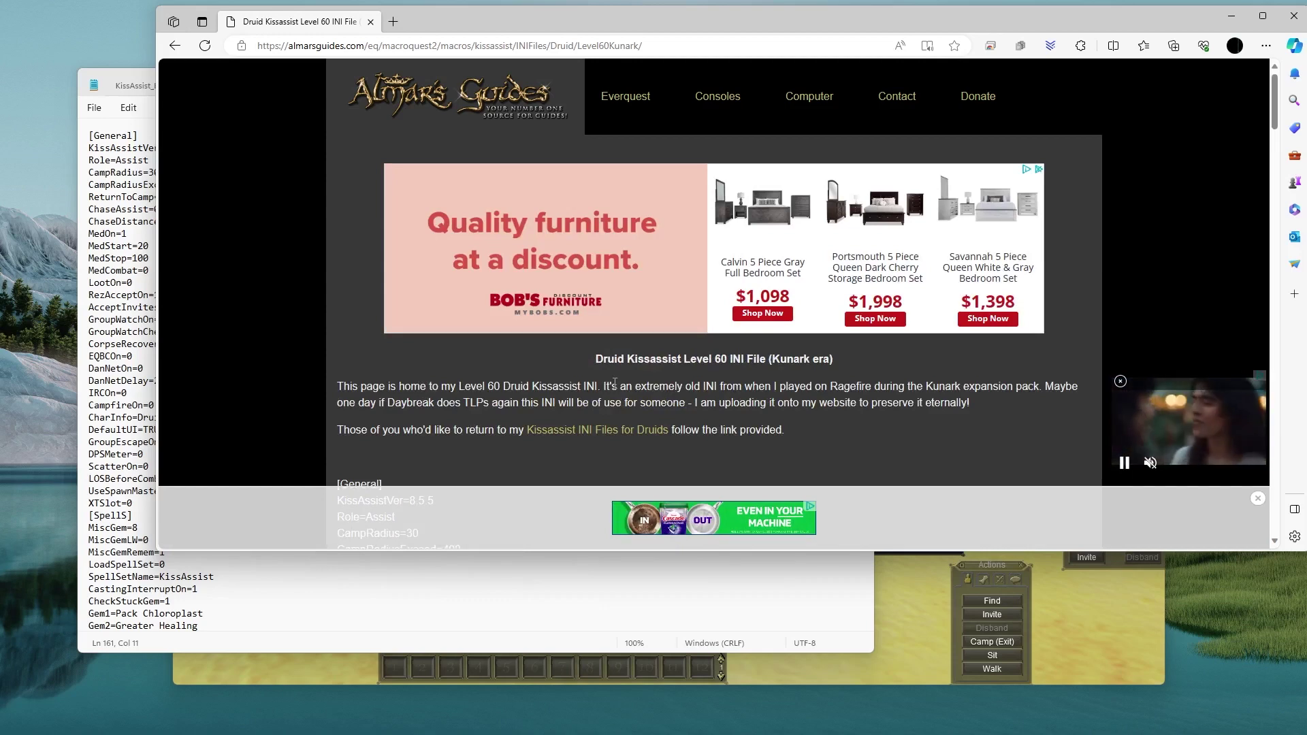
pyautogui.scroll(-3, 471, 381)
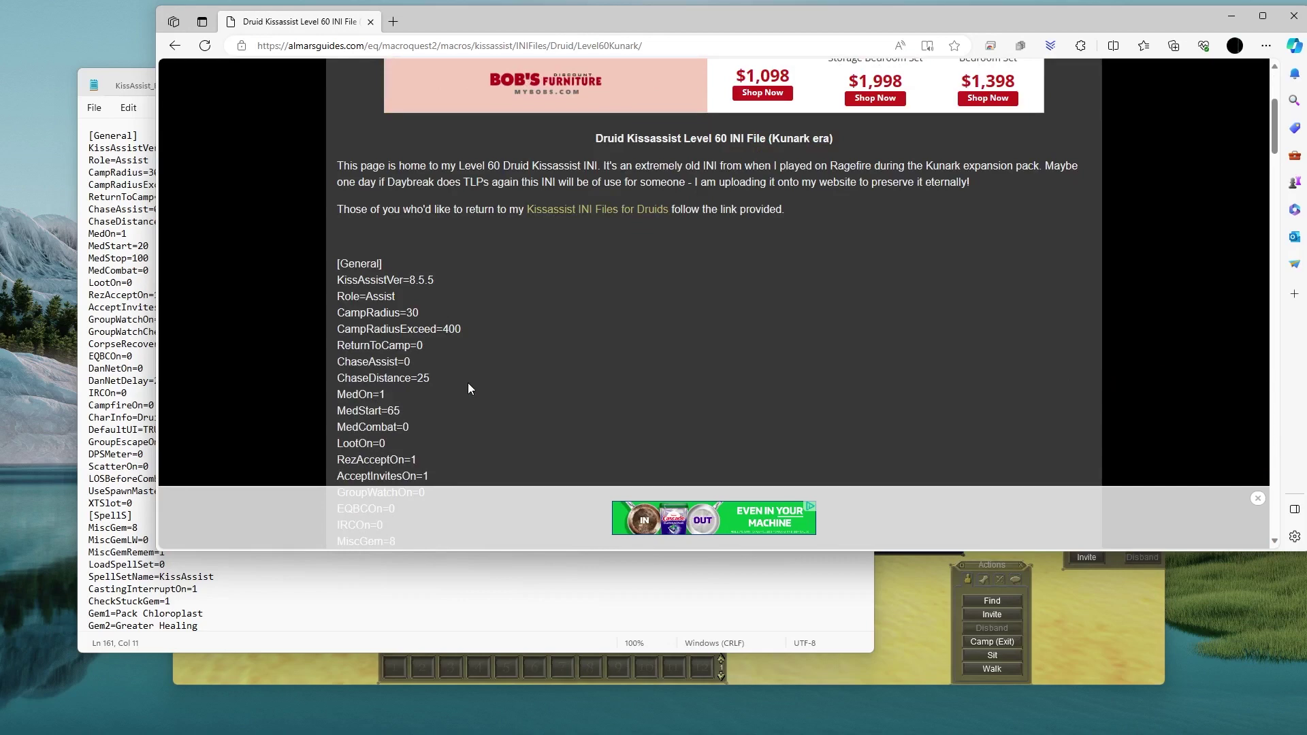
pyautogui.scroll(-4, 468, 389)
pyautogui.scroll(-2, 469, 390)
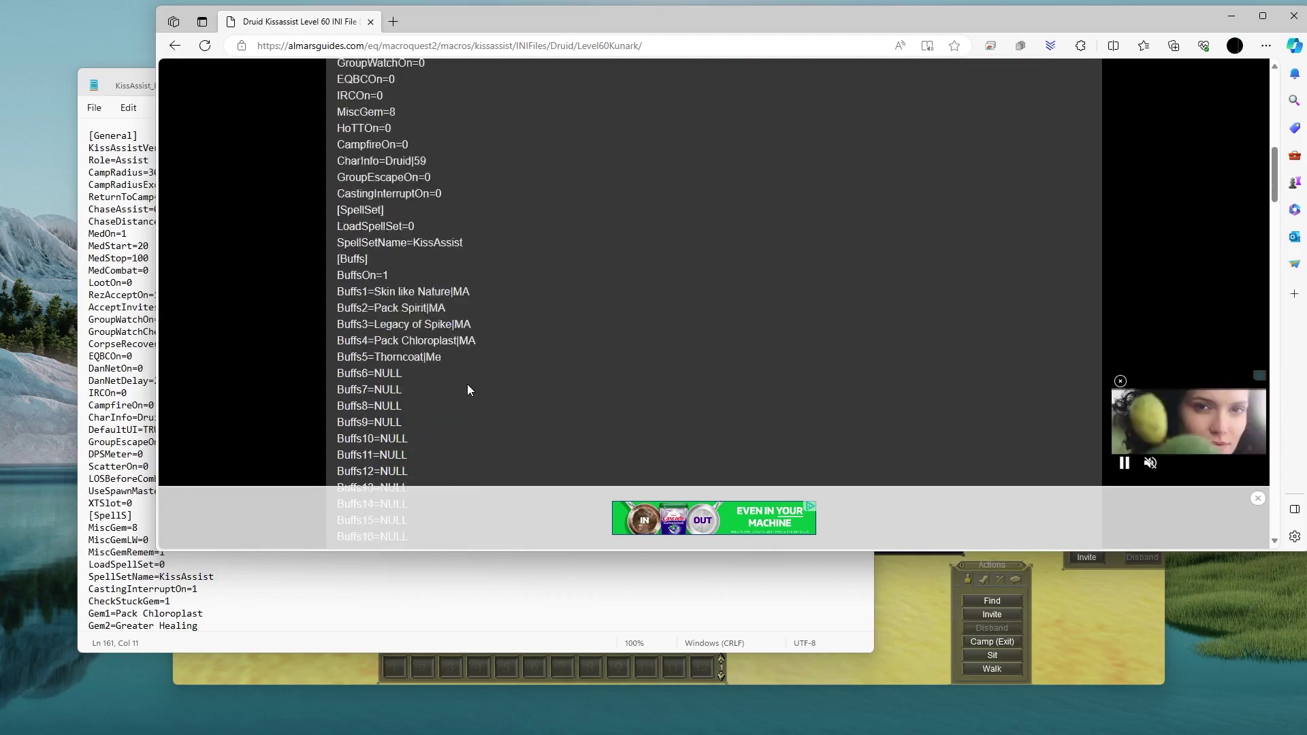
pyautogui.scroll(-1, 465, 391)
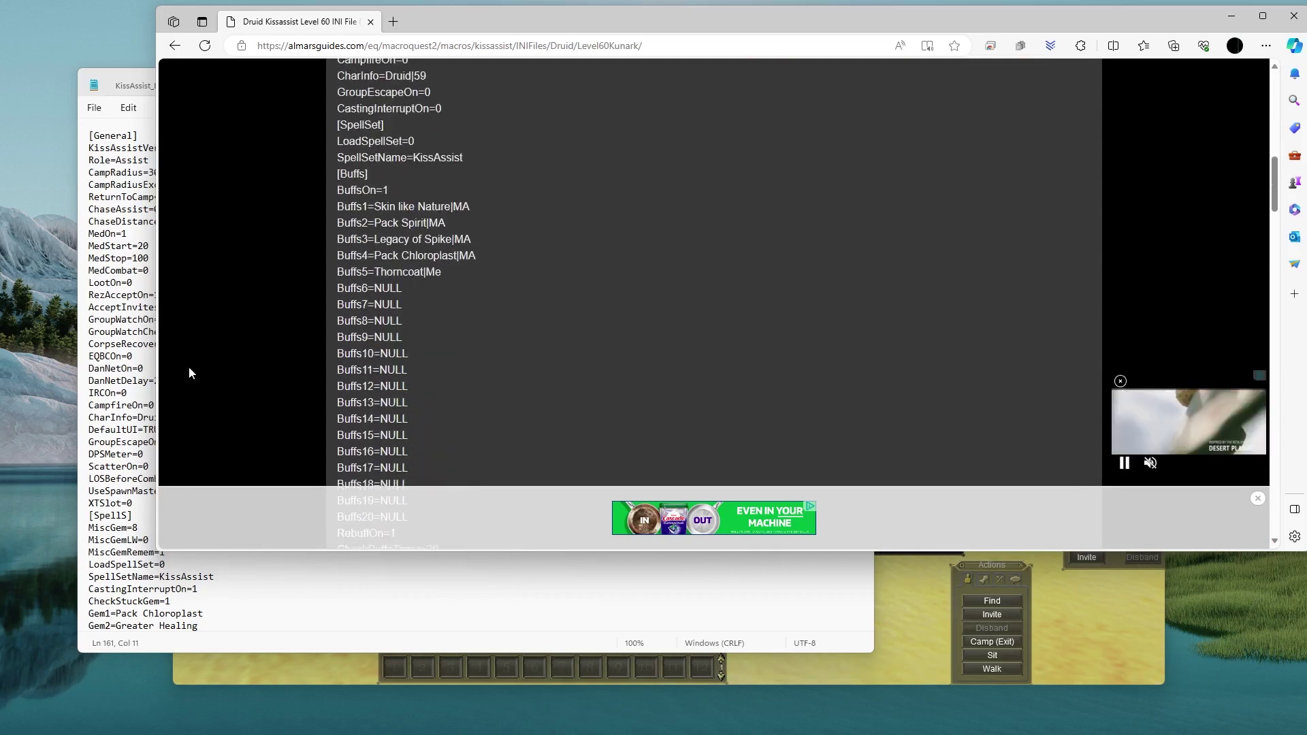
pyautogui.click(143, 357)
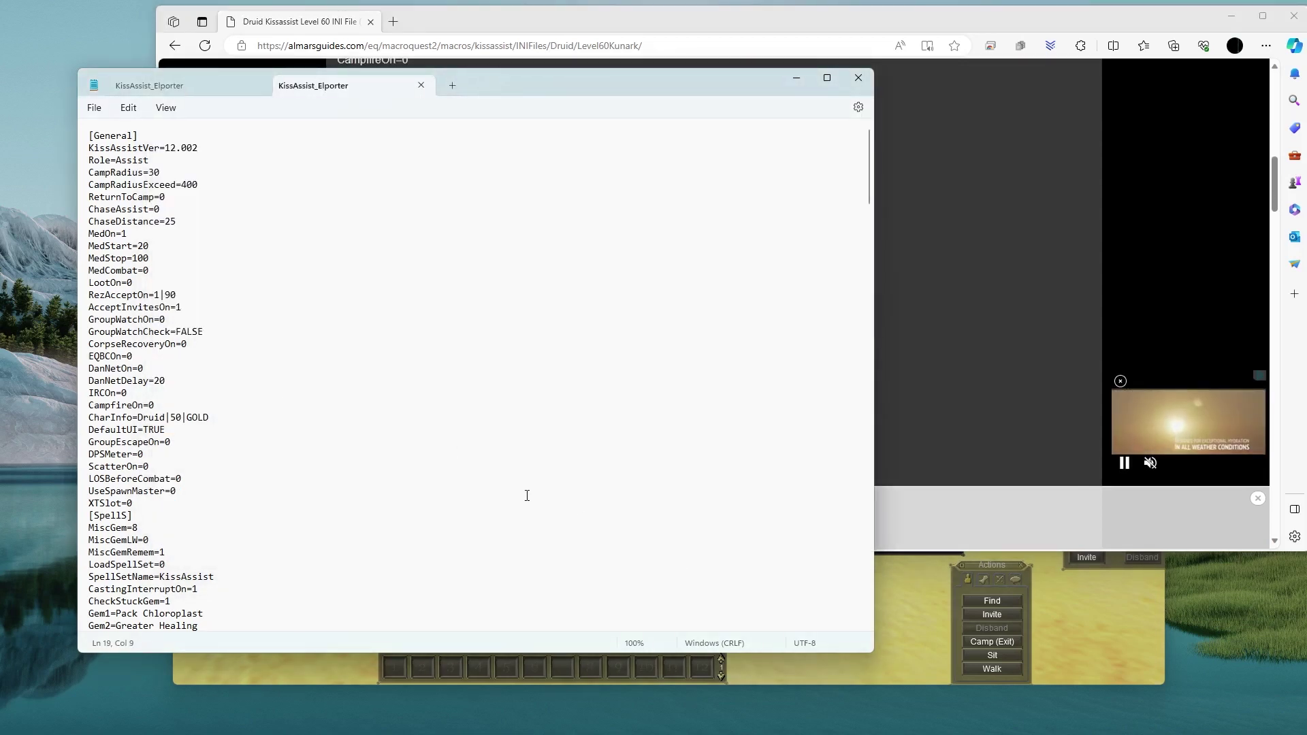
pyautogui.click(954, 338)
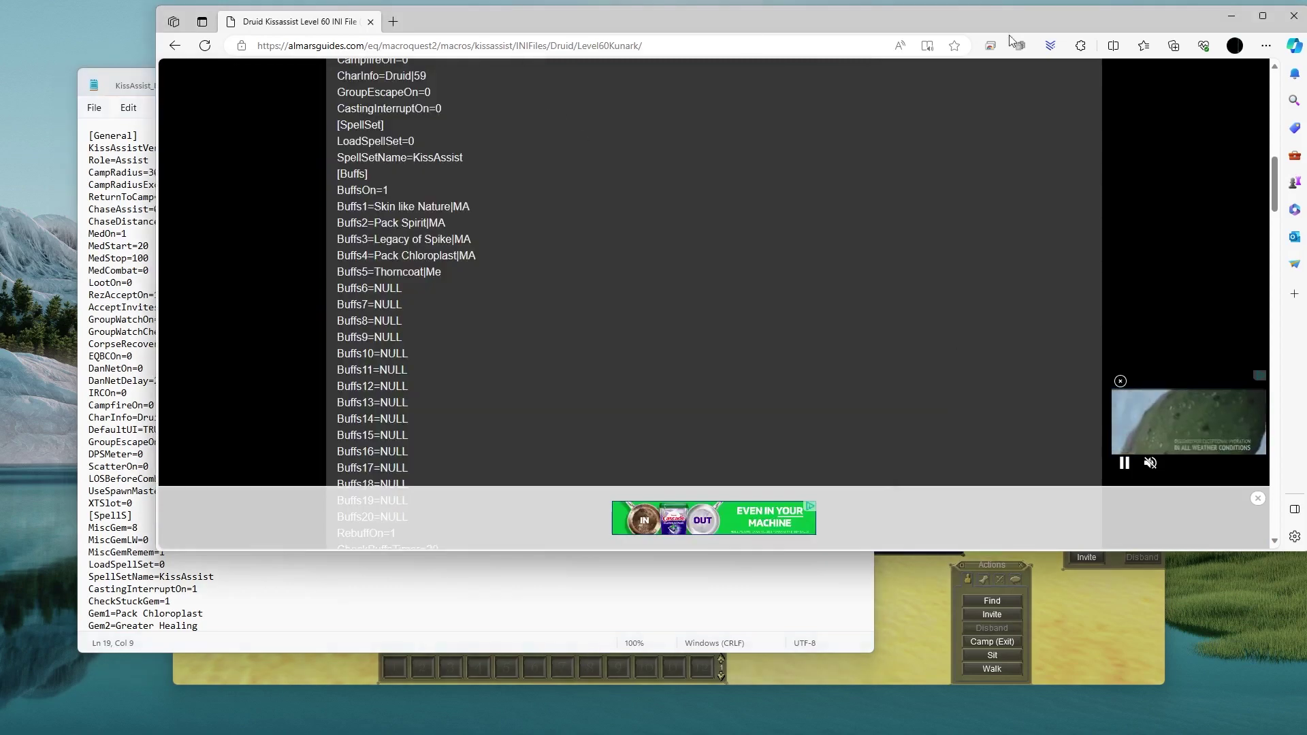
# Minimise the browser, move the EverQuest window further away from the KissAssist_Elporter file, and return to that file's [General] section
pyautogui.click(1231, 15)
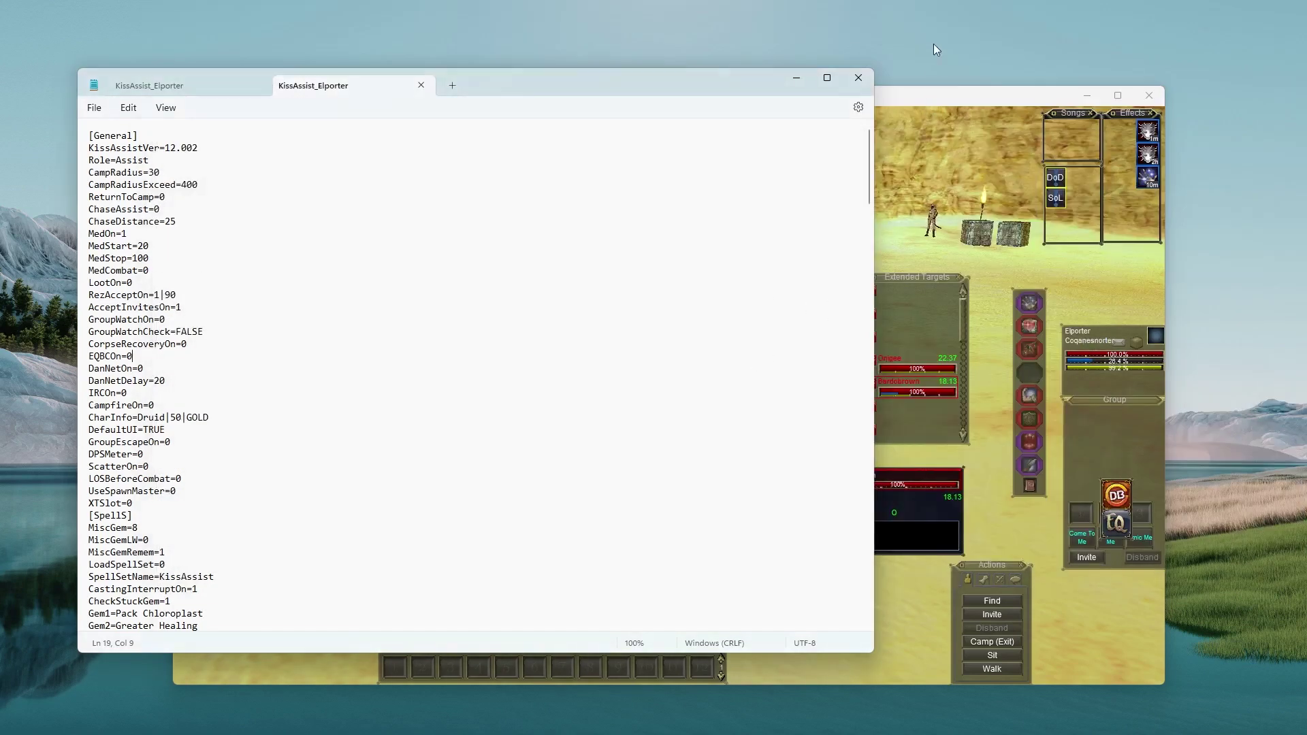
pyautogui.moveTo(1025, 99); pyautogui.dragTo(1163, 93)
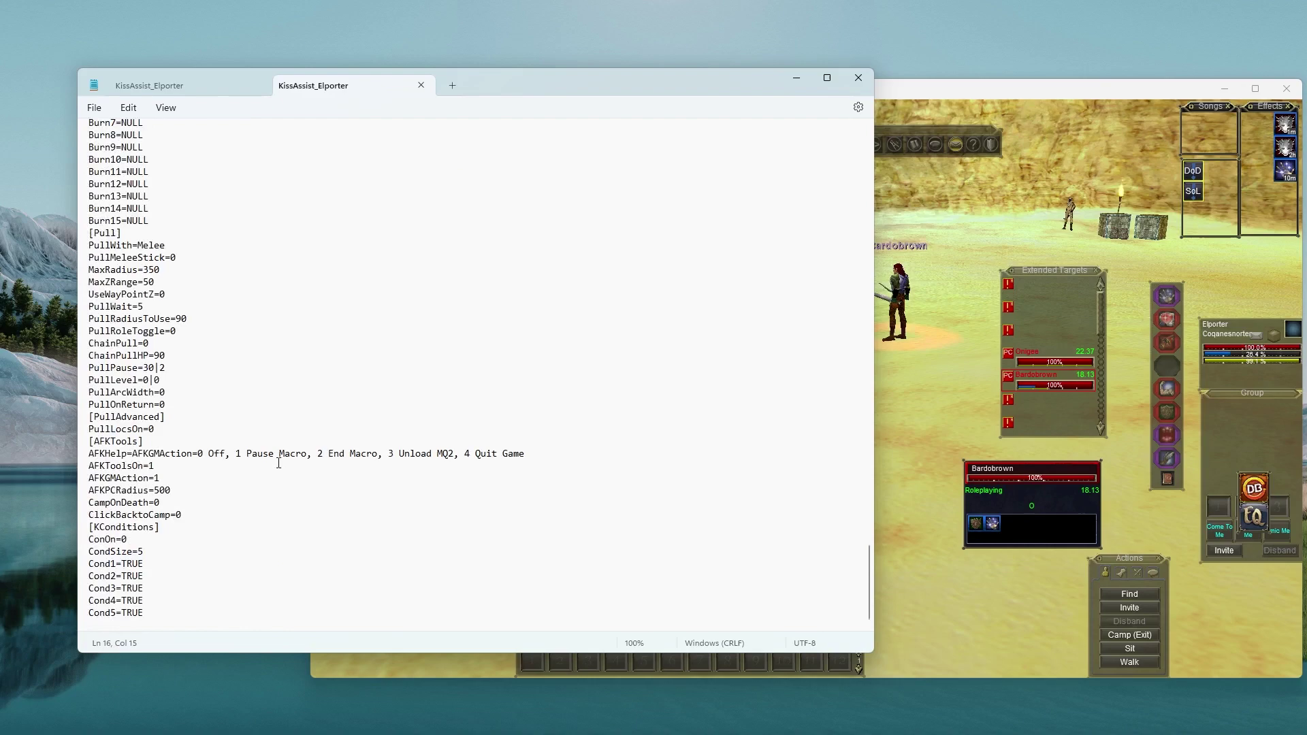
pyautogui.scroll(20, 275, 470)
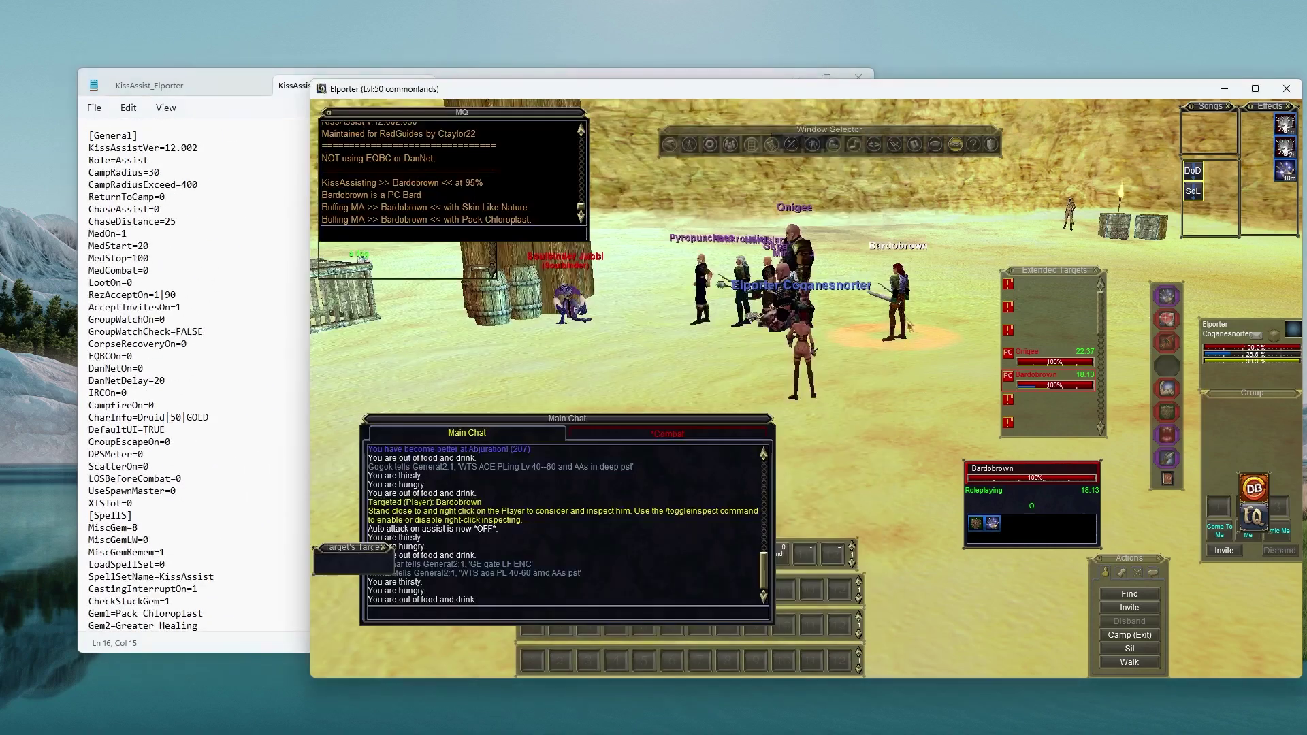
# Make Elporter auto-follow the targeted Bardobrown with the /follow command
pyautogui.click(916, 383)
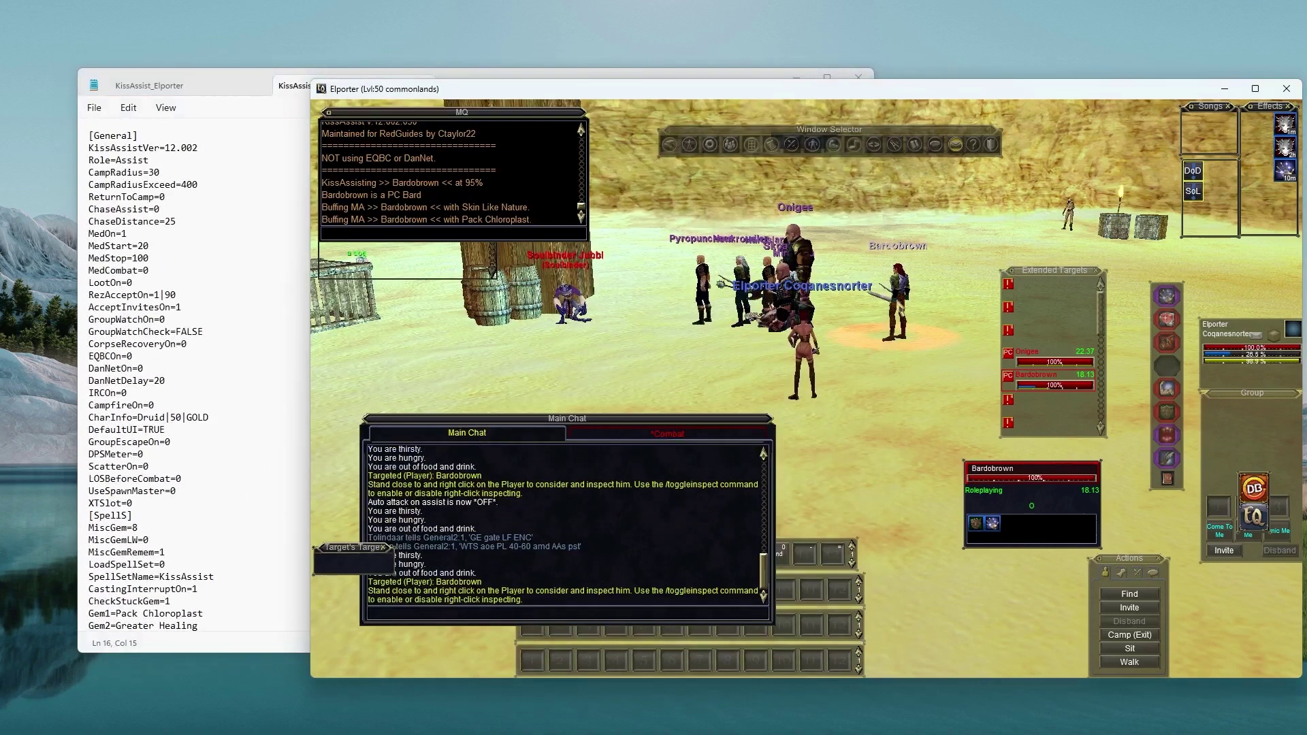
pyautogui.write('/follow')
pyautogui.press('Return')
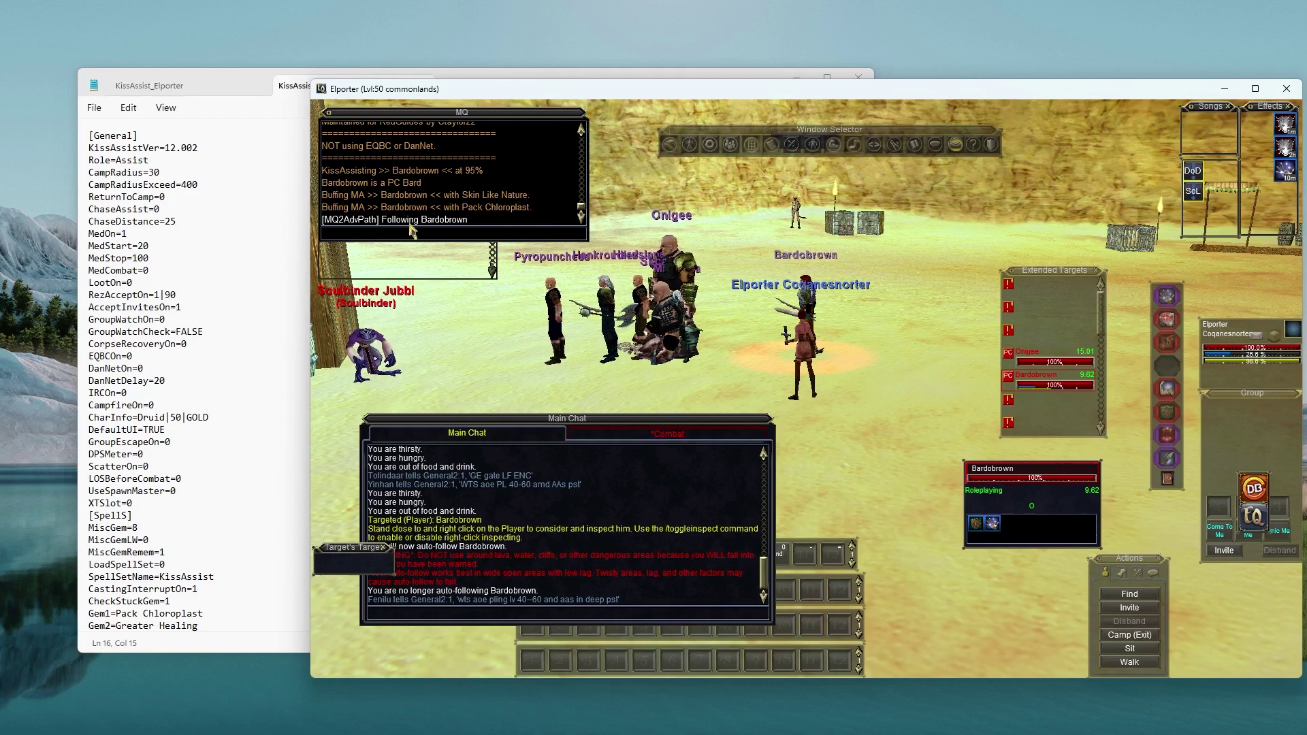
# Search the web for "kissassist guide" in a new browser tab and open the RedGuides KissAssist Instructions & Settings Info thread
pyautogui.click(156, 269)
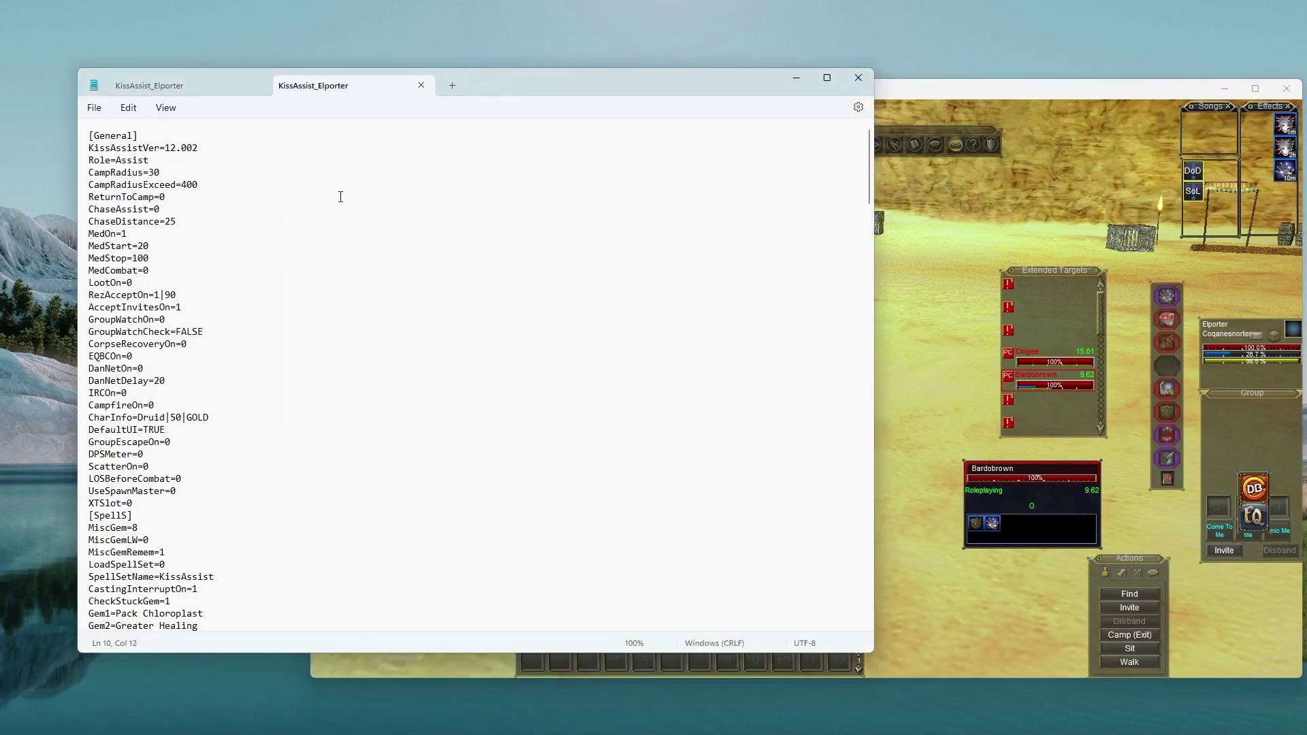
pyautogui.hotkey('alt', 'Tab')
pyautogui.hotkey('ctrl', 't')
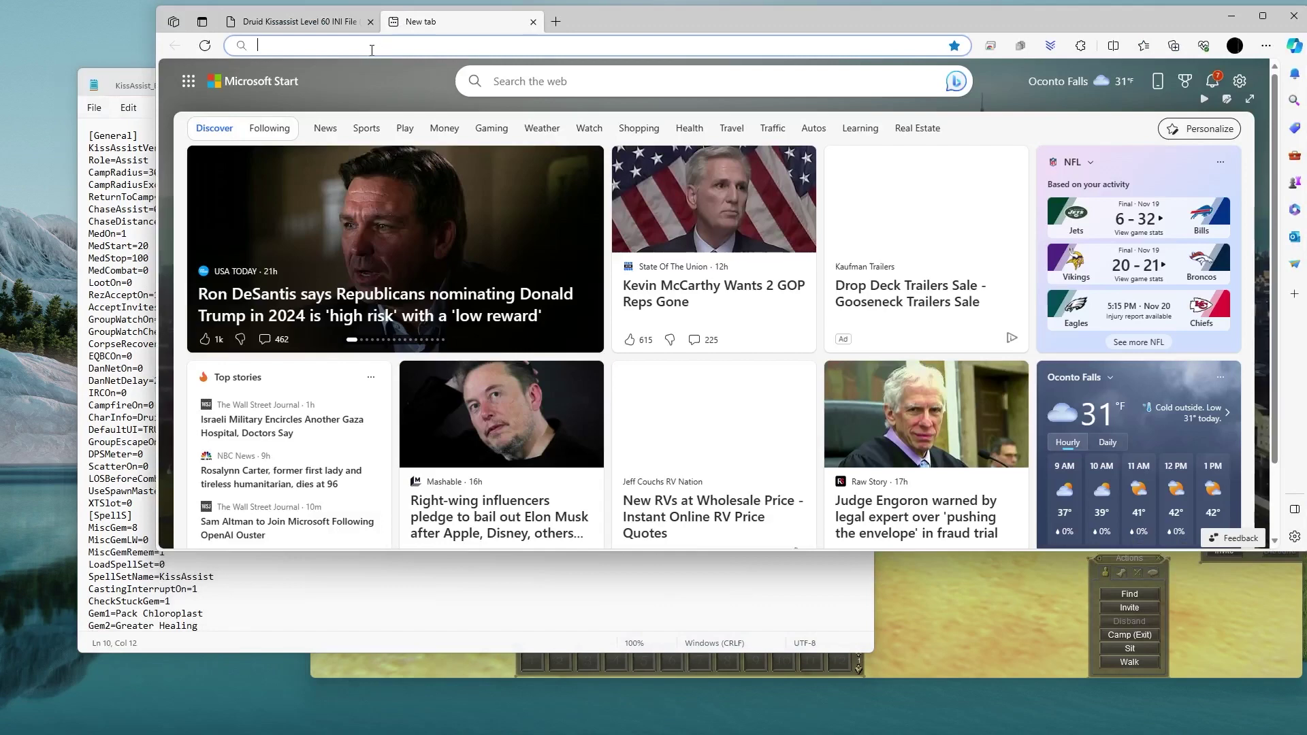
pyautogui.write('kissassist g')
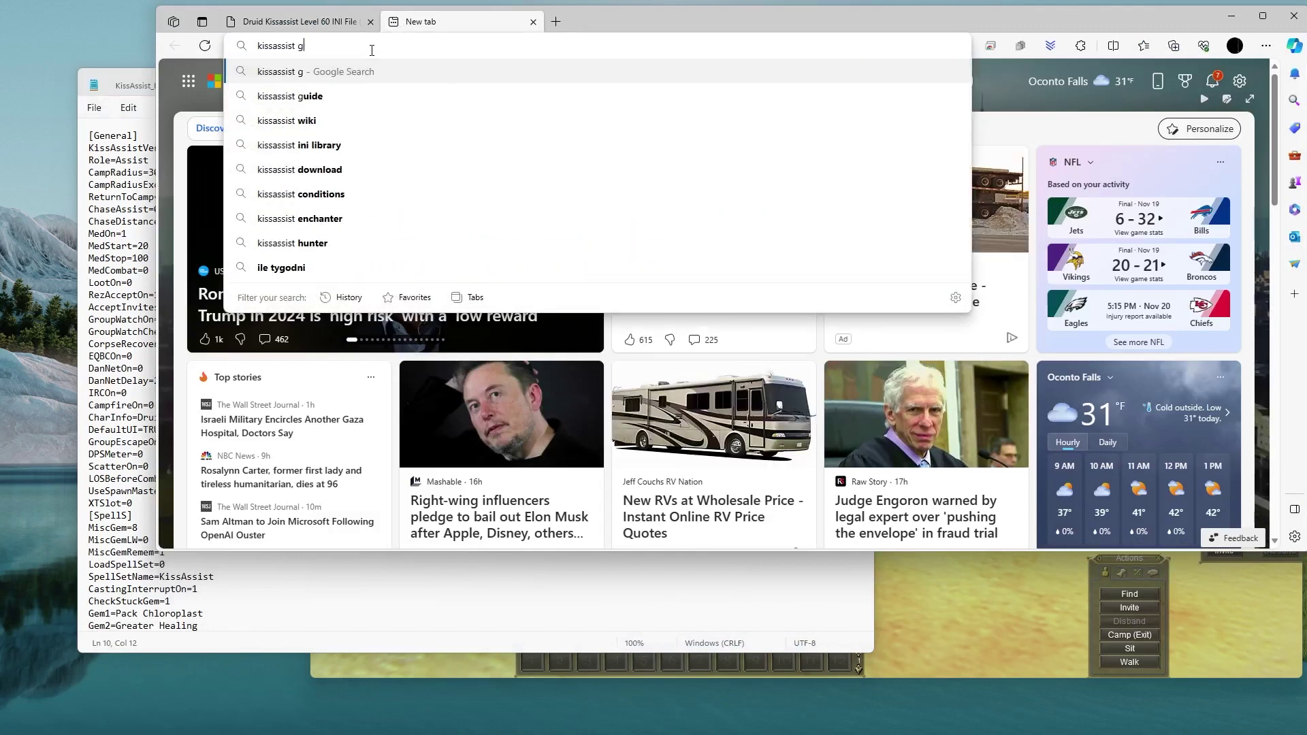
pyautogui.write('uide')
pyautogui.press('Return')
pyautogui.click(439, 233)
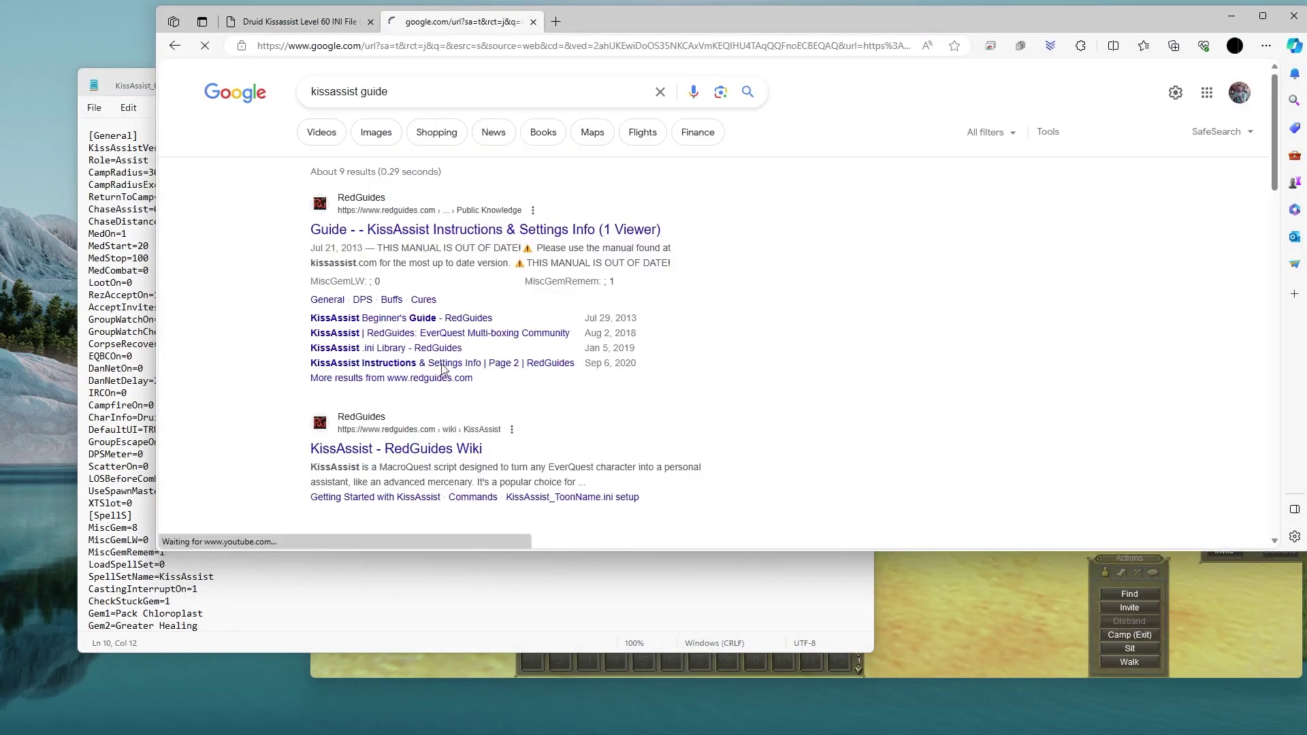
# Examine the KissAssist guide's tables for spell, DPS, heal, XTarHealList and pet settings
pyautogui.scroll(-4, 490, 370)
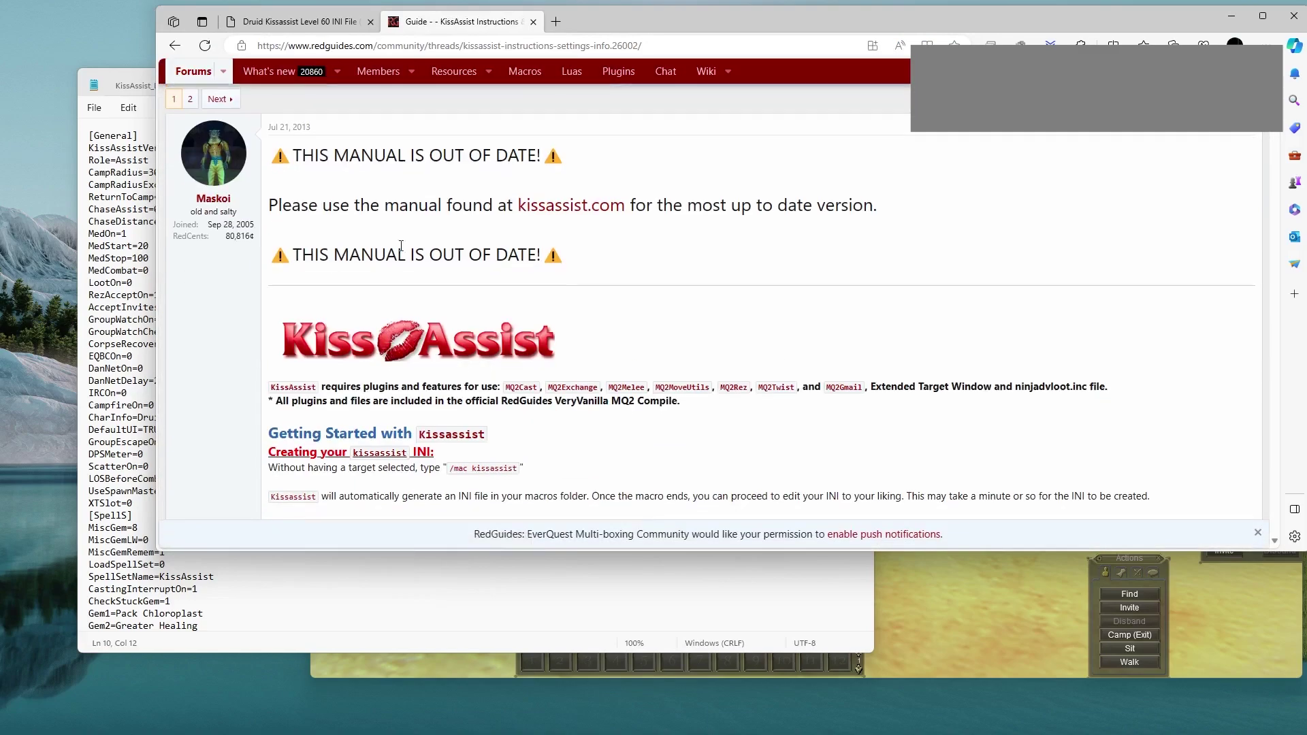
pyautogui.scroll(-10, 419, 378)
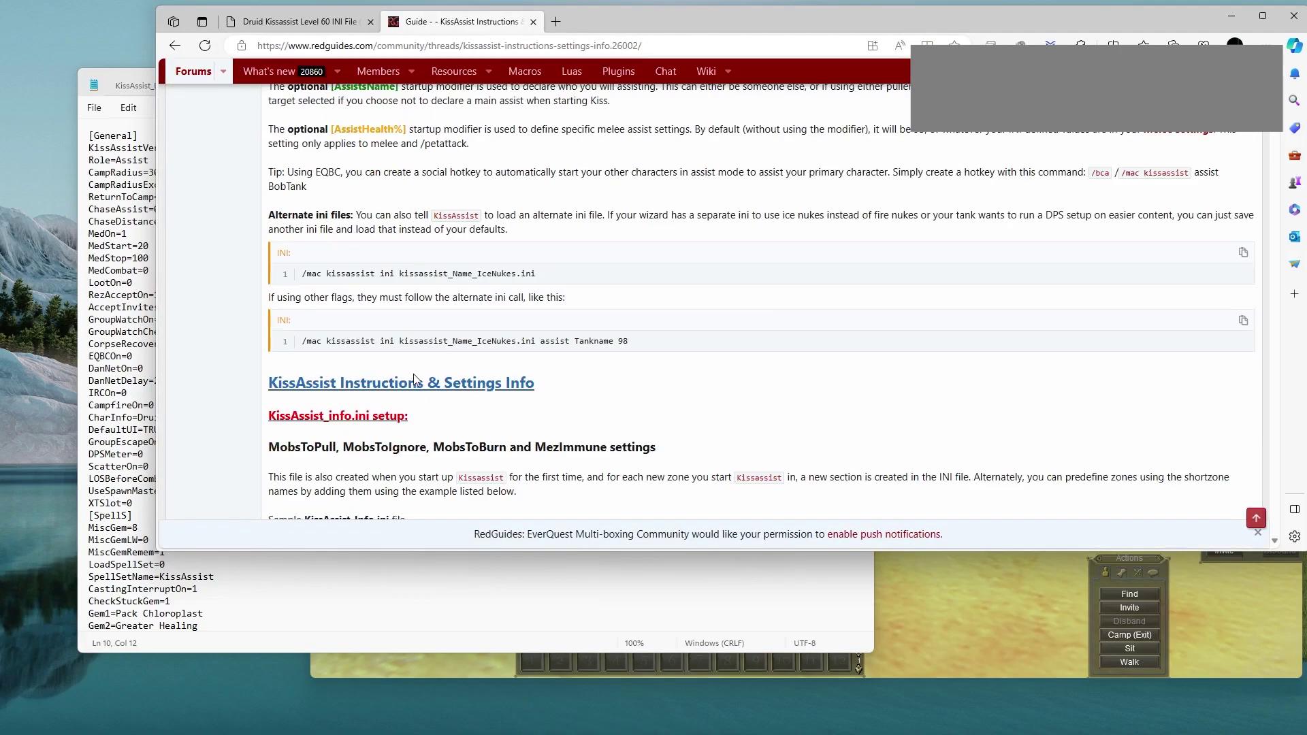
pyautogui.scroll(-15, 414, 379)
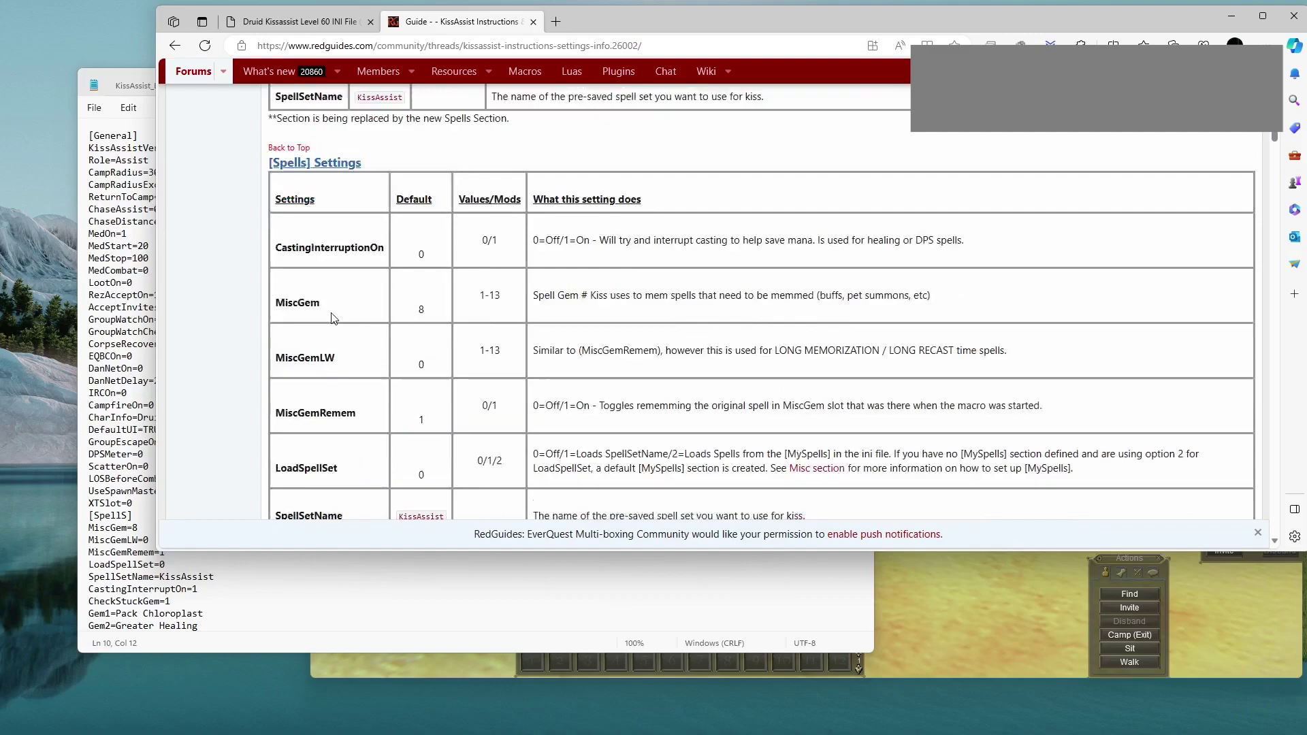
pyautogui.scroll(-20, 333, 318)
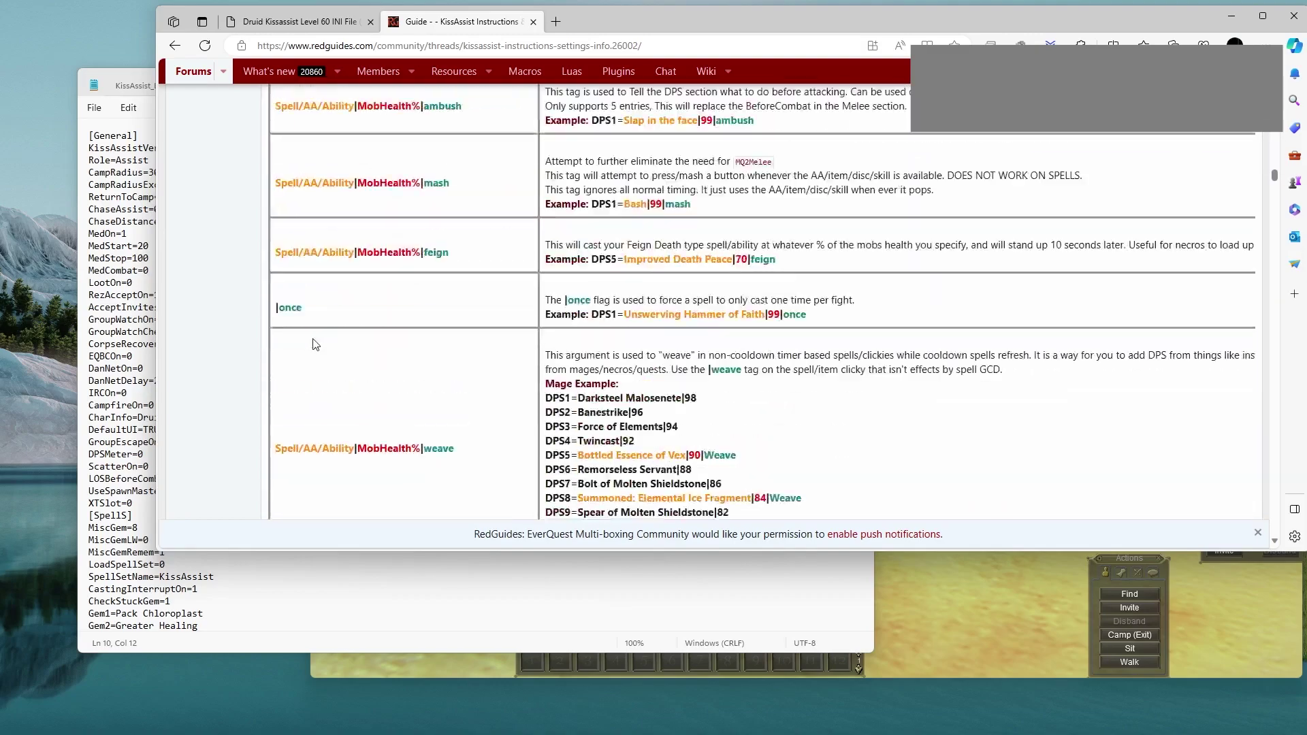
pyautogui.scroll(-20, 315, 344)
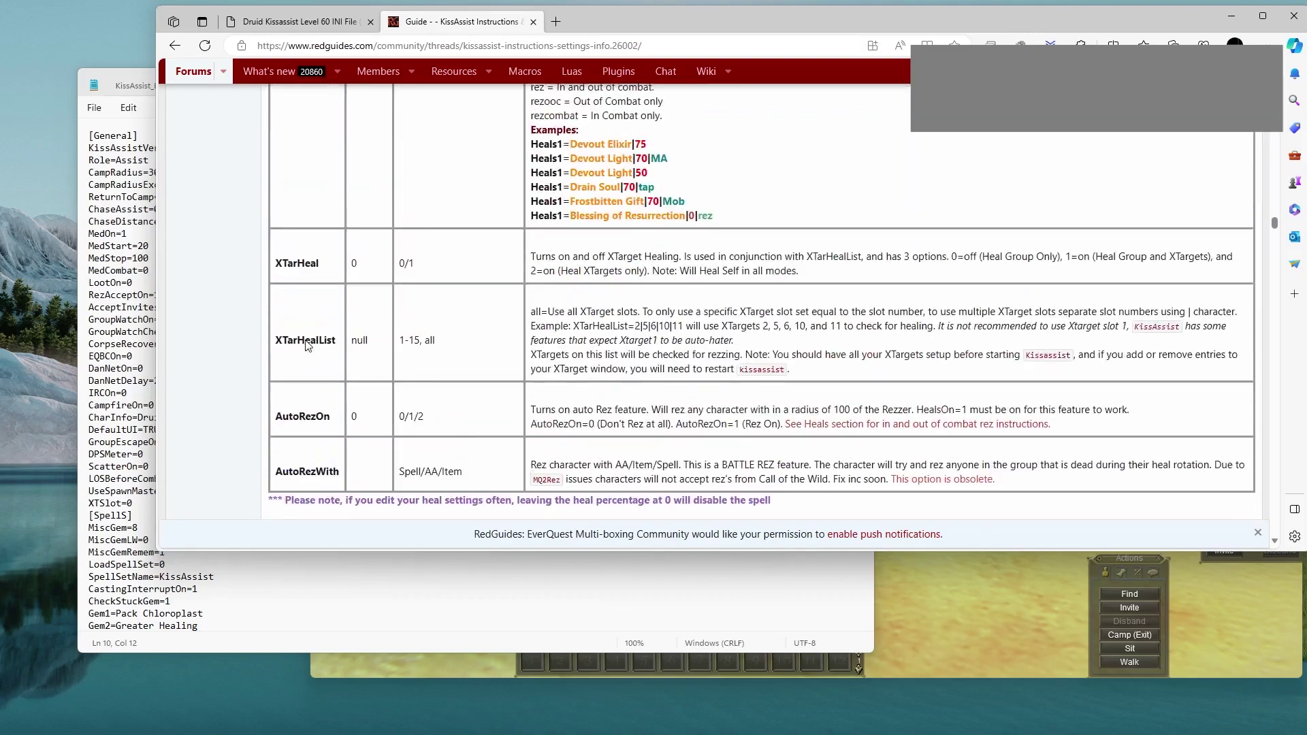
pyautogui.scroll(10, 308, 345)
pyautogui.scroll(-20, 307, 346)
# Minimise the KissAssist_Elporter file and the browser to return to EverQuest
pyautogui.click(107, 332)
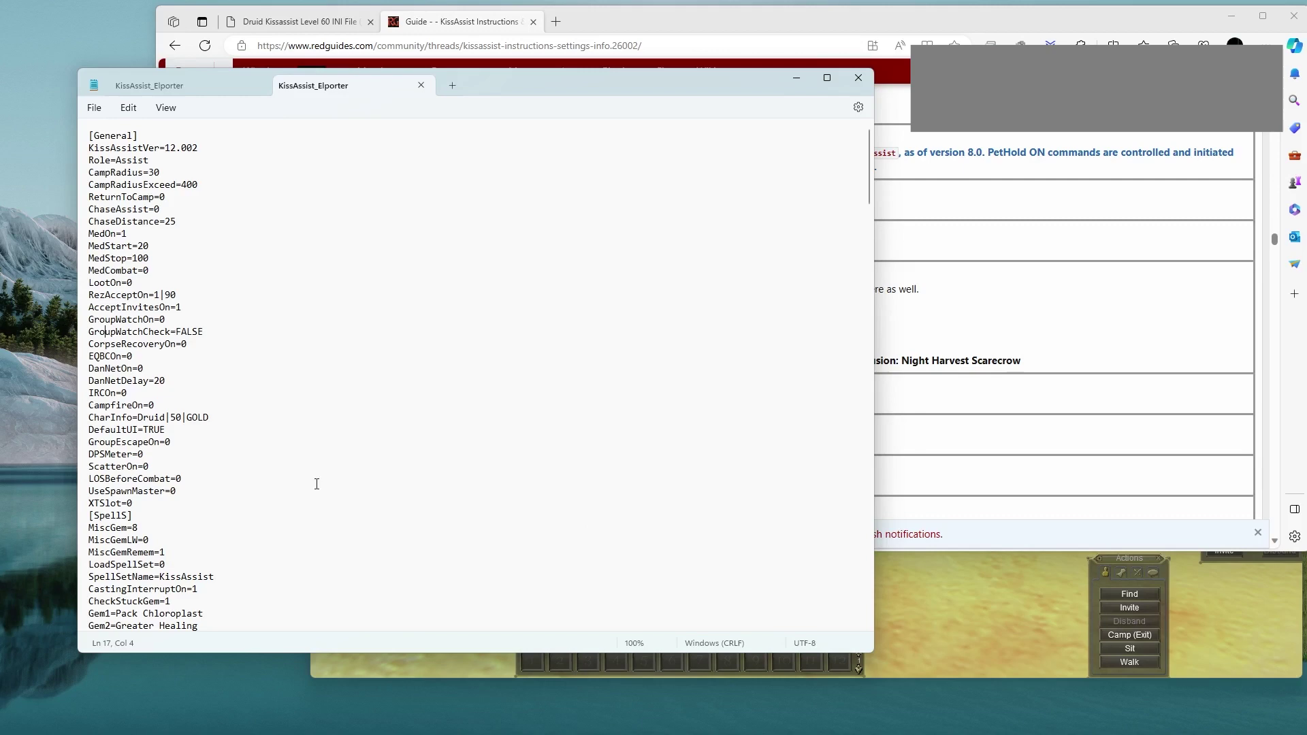
pyautogui.click(798, 81)
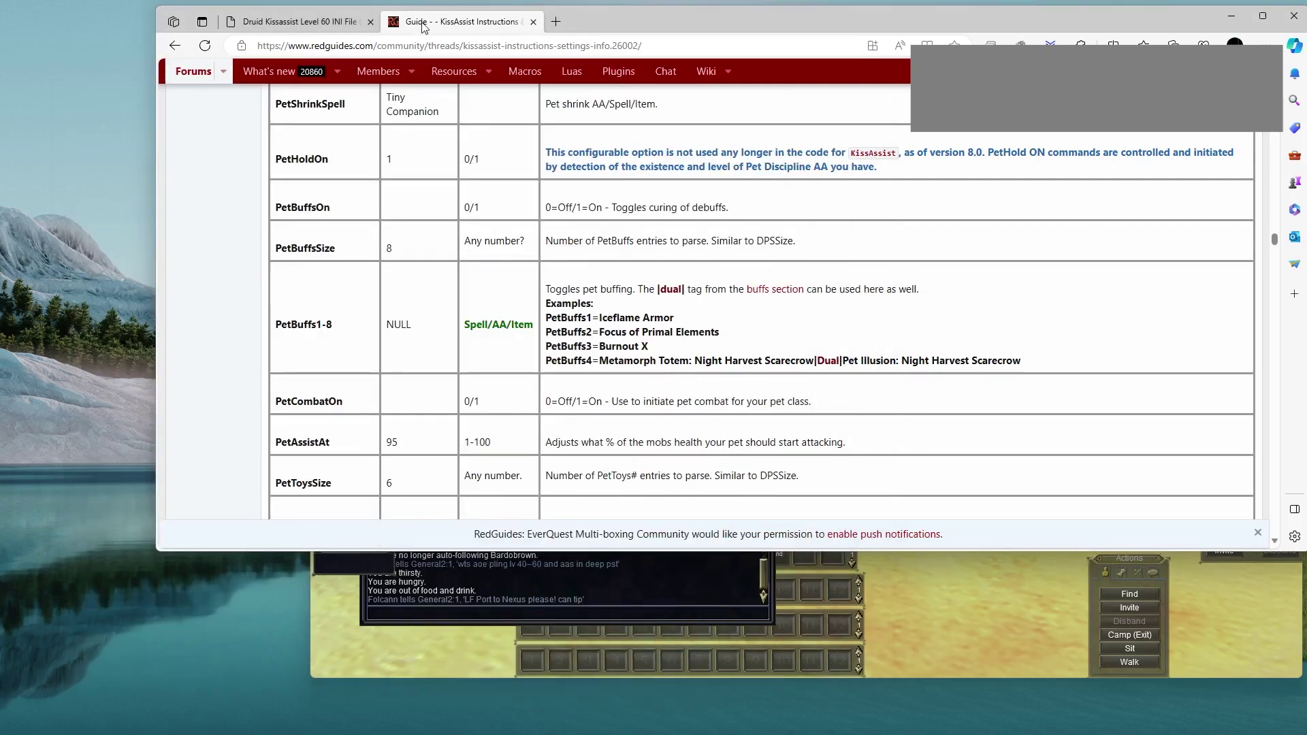
pyautogui.click(1232, 21)
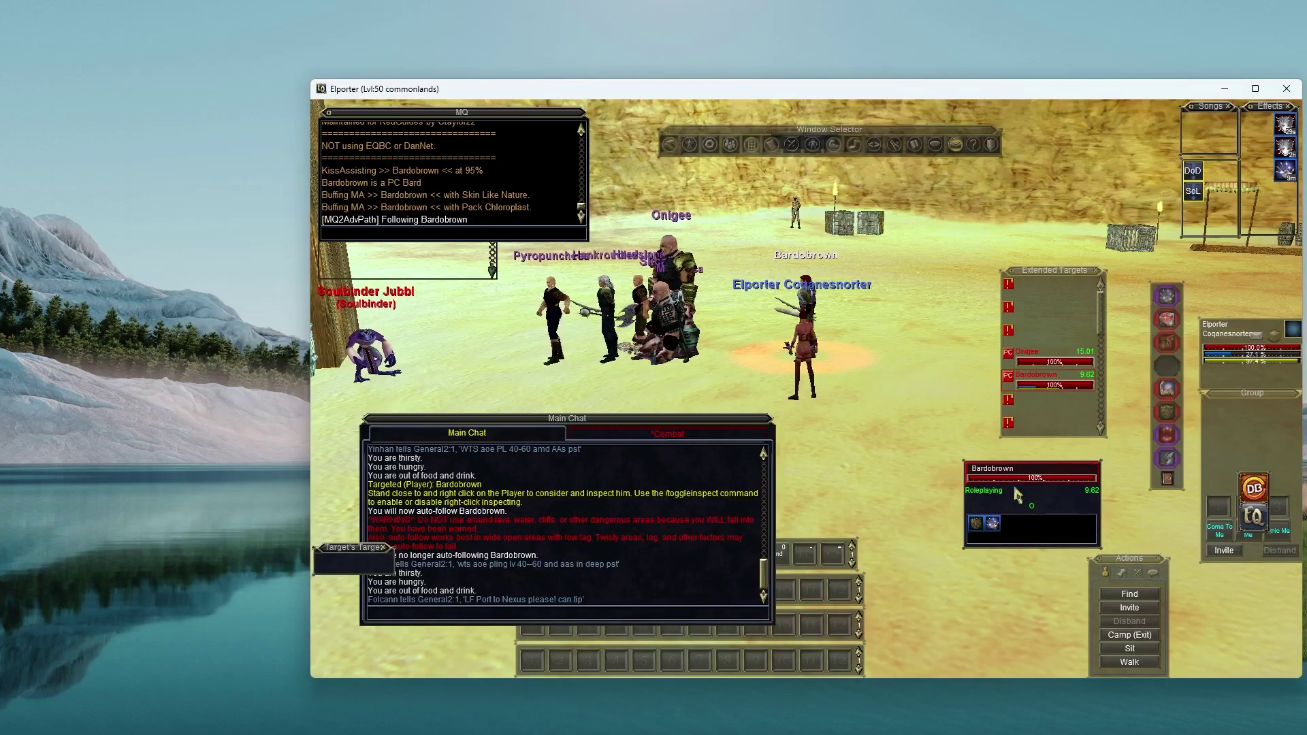
# Show page 2 of the socials in EverQuest's Actions window and run the leave and join1 socials to reset the chat channels
pyautogui.click(1154, 573)
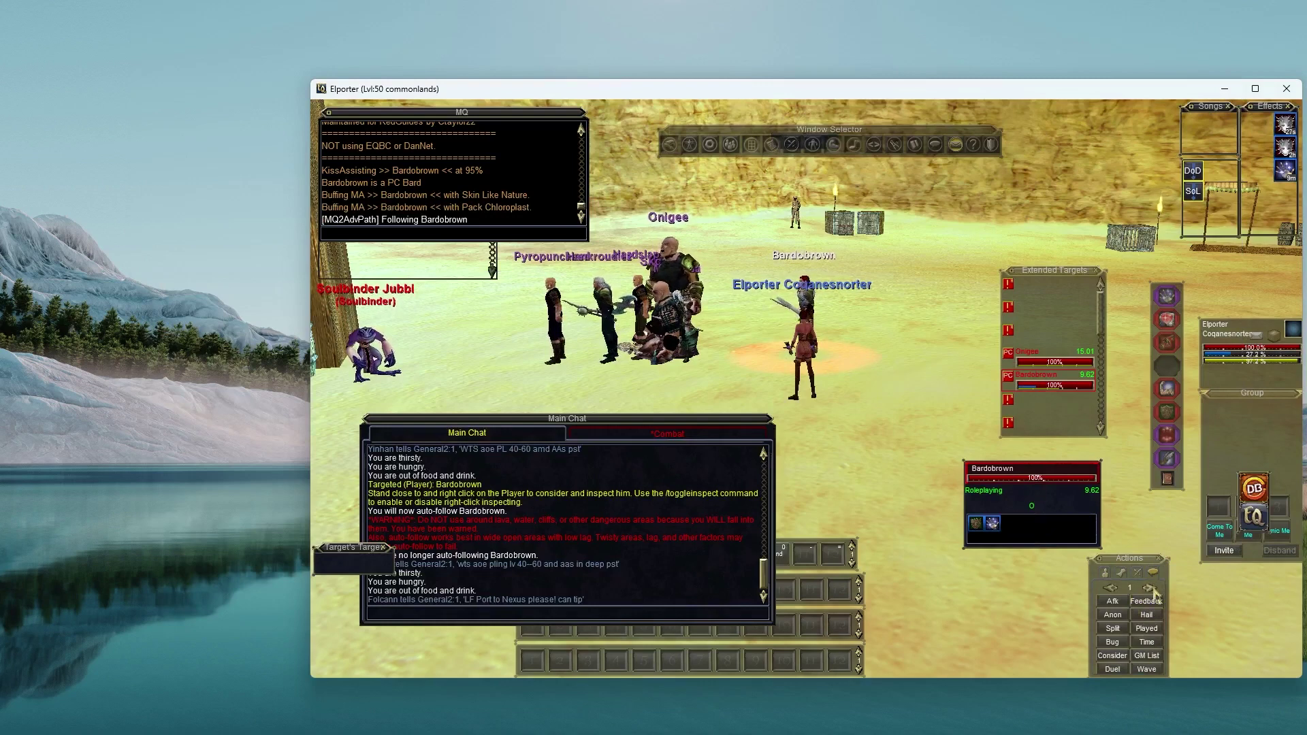
pyautogui.click(1149, 588)
pyautogui.click(1147, 615)
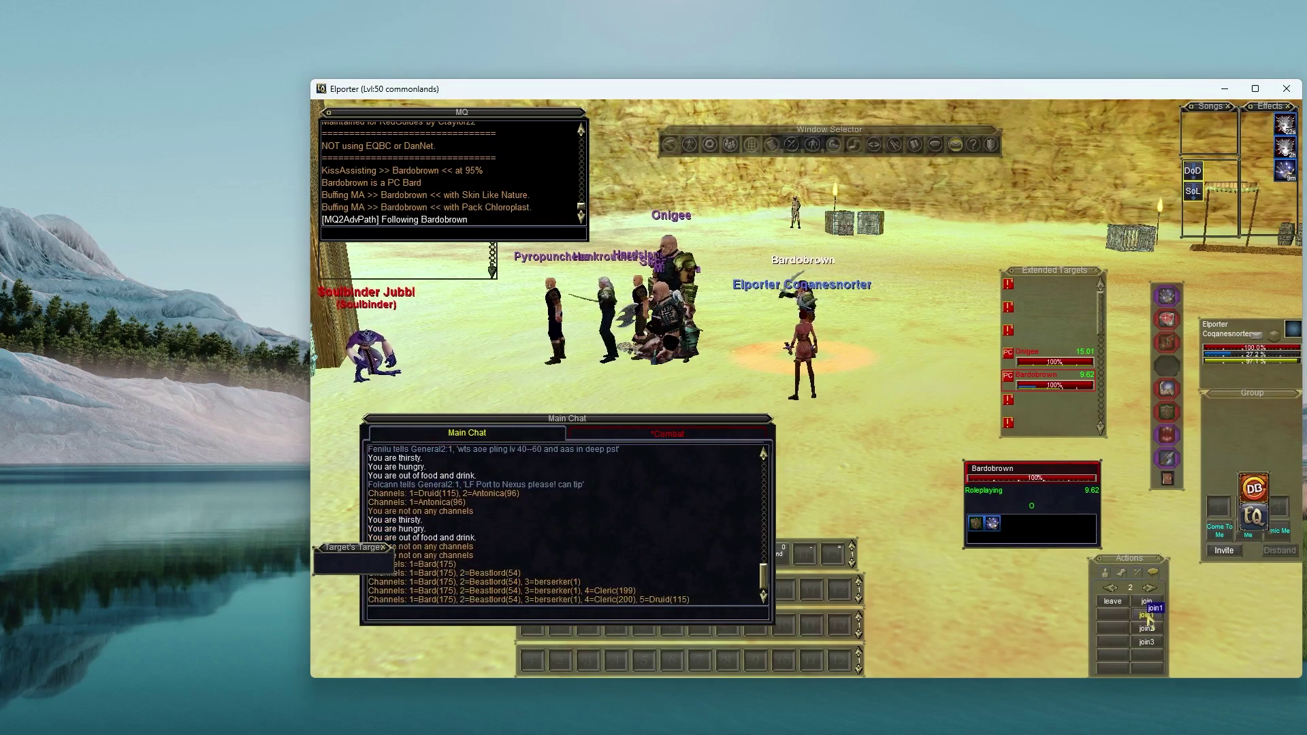